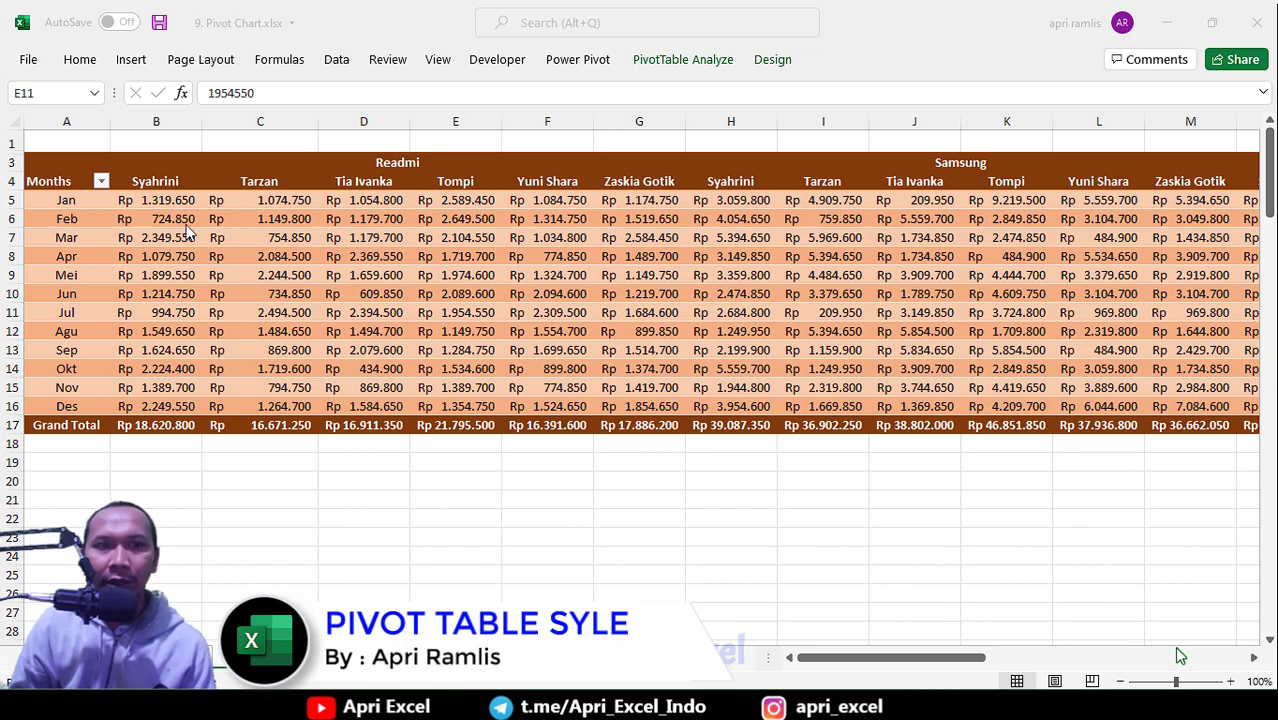
- Try light banded and blue light styles on the monthly brand pivot, then apply the Custom PivotTable style
click(772, 59)
click(968, 126)
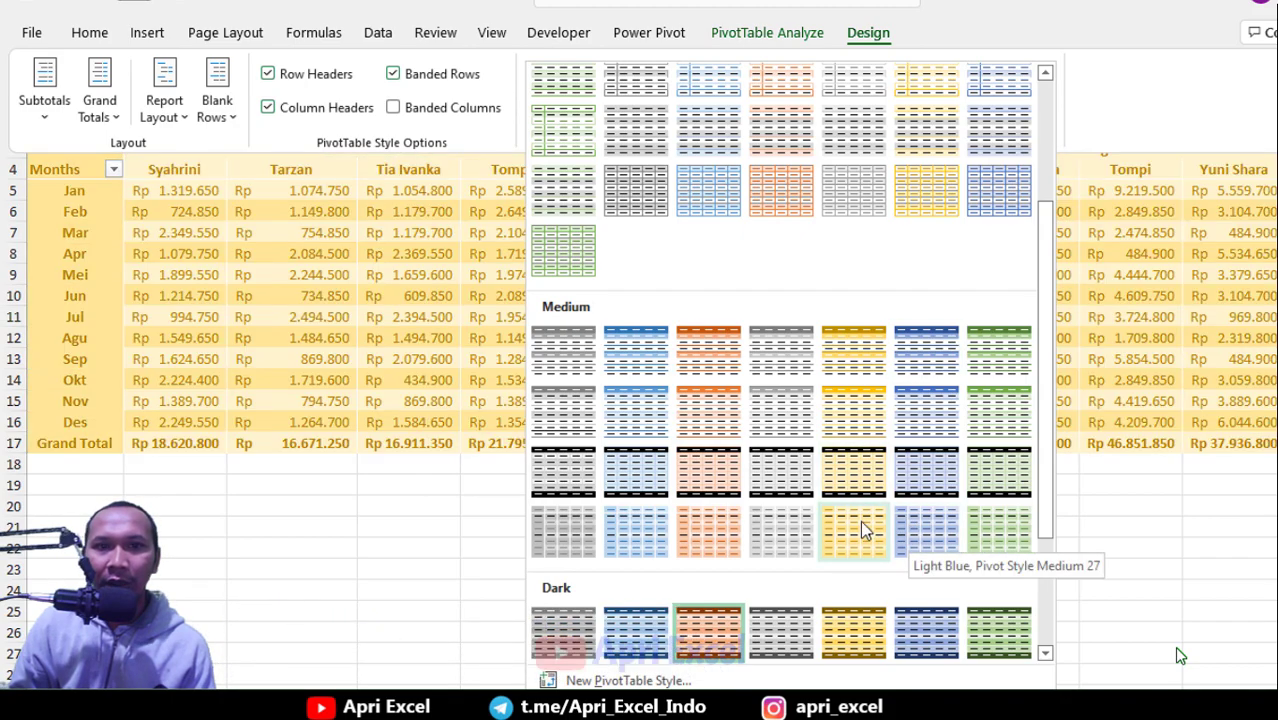
scroll(816, 222, up, 3)
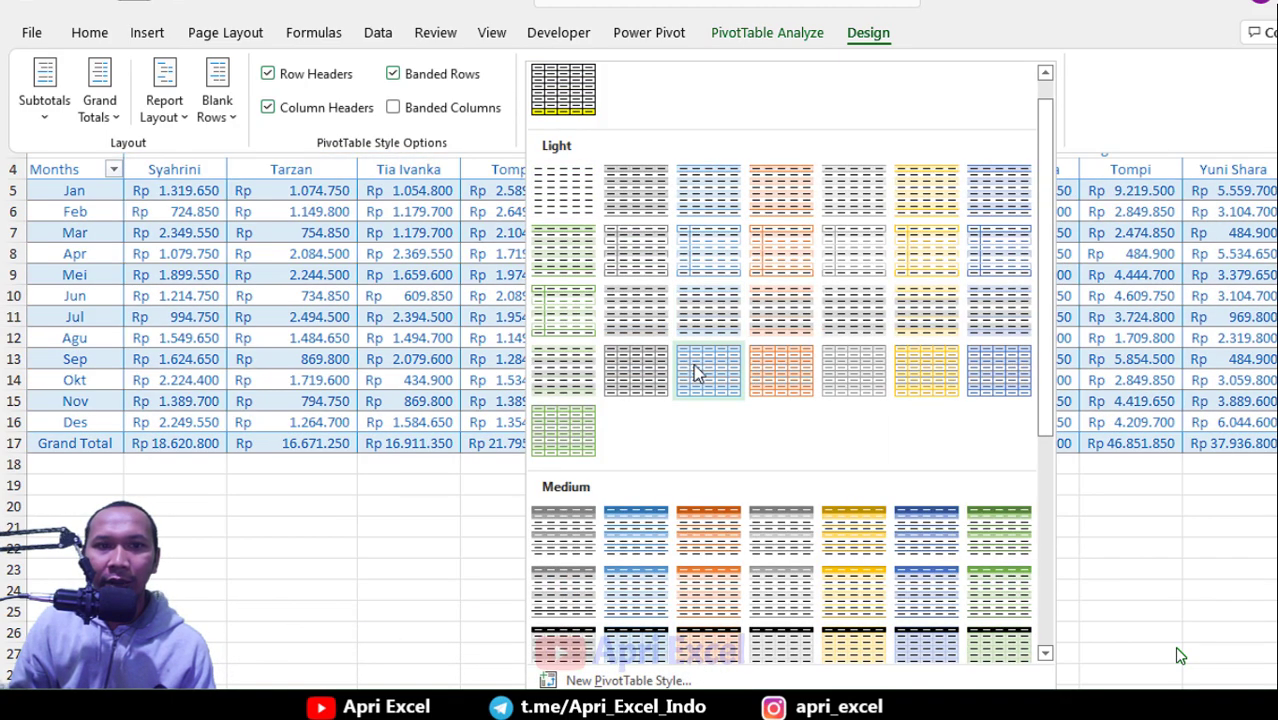
click(700, 372)
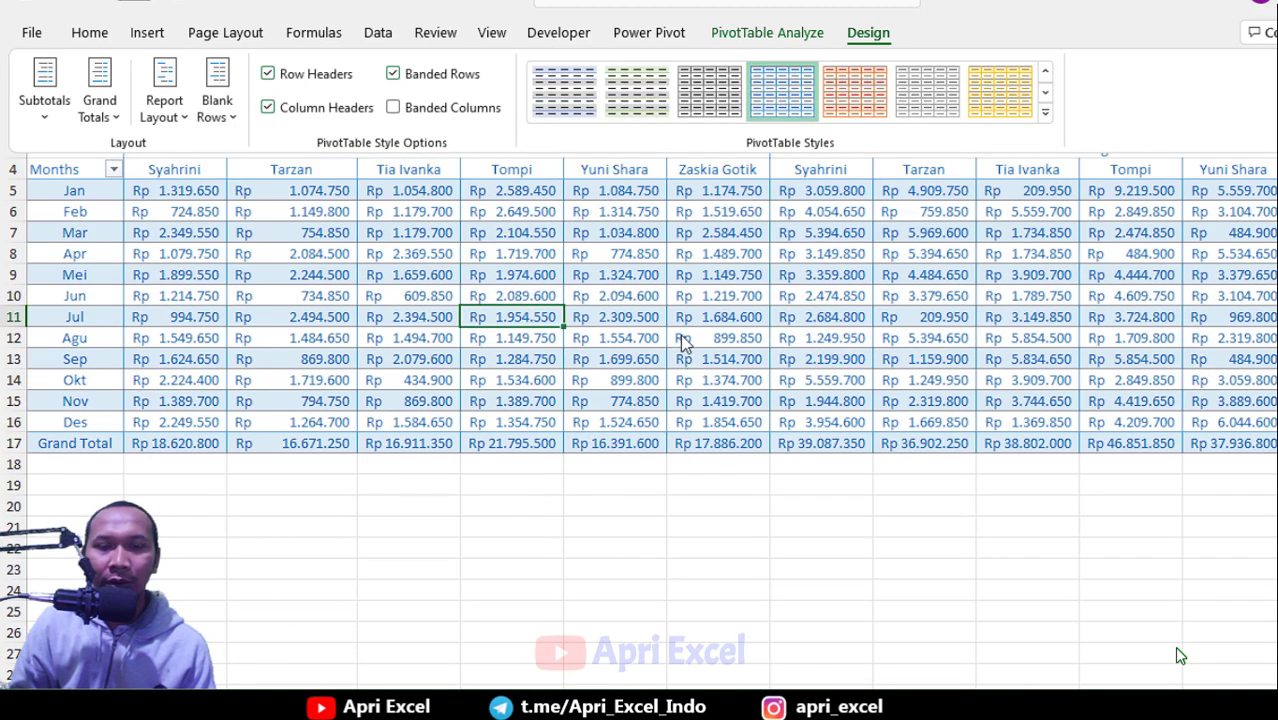
click(1045, 112)
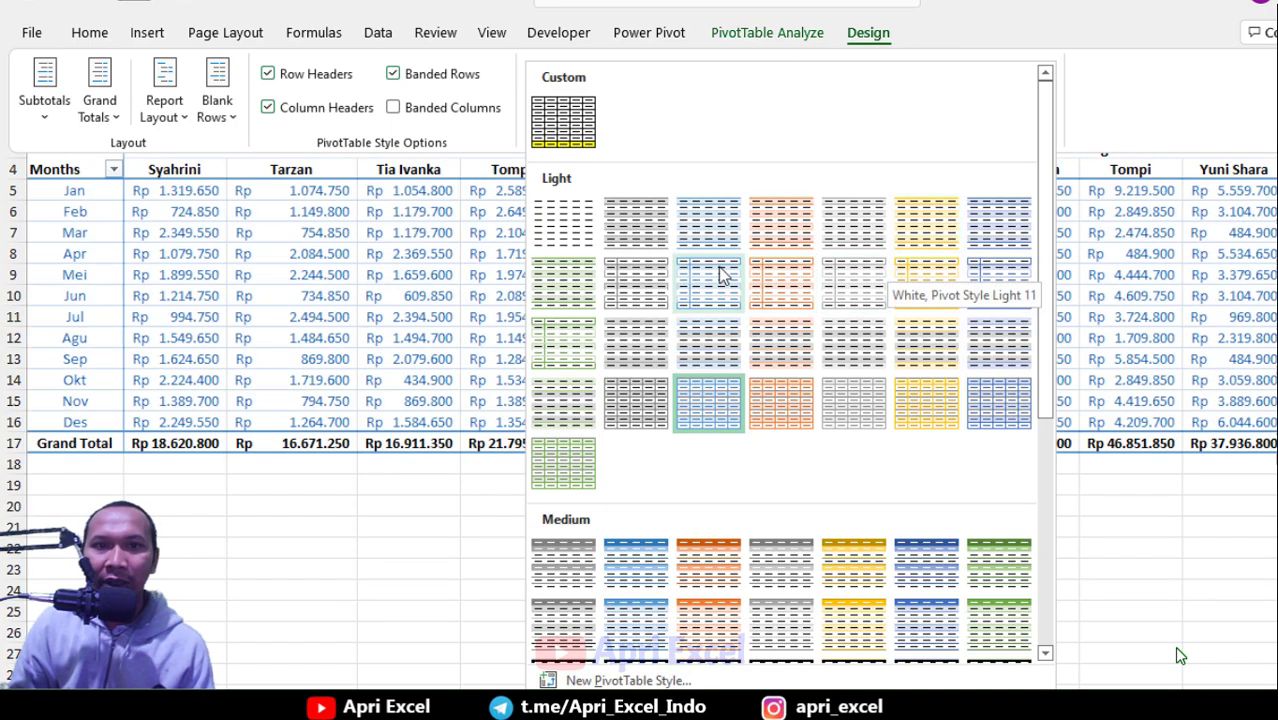
click(709, 240)
click(1046, 117)
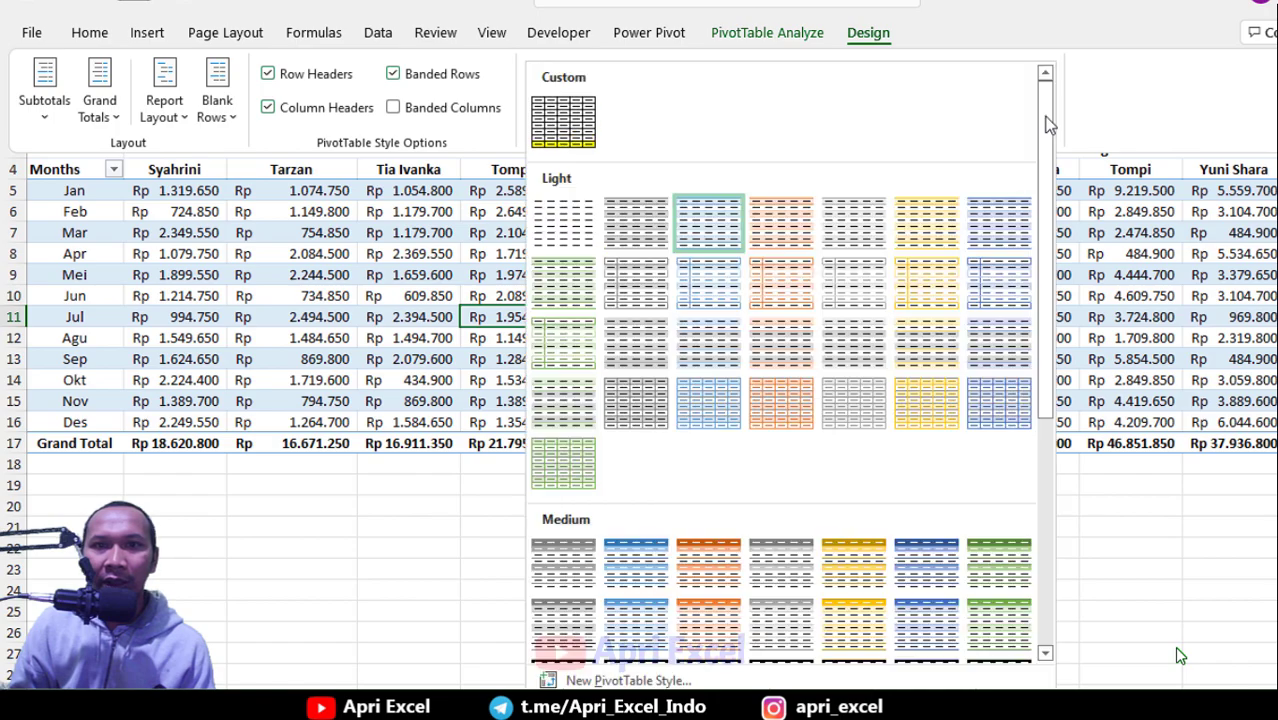
click(567, 143)
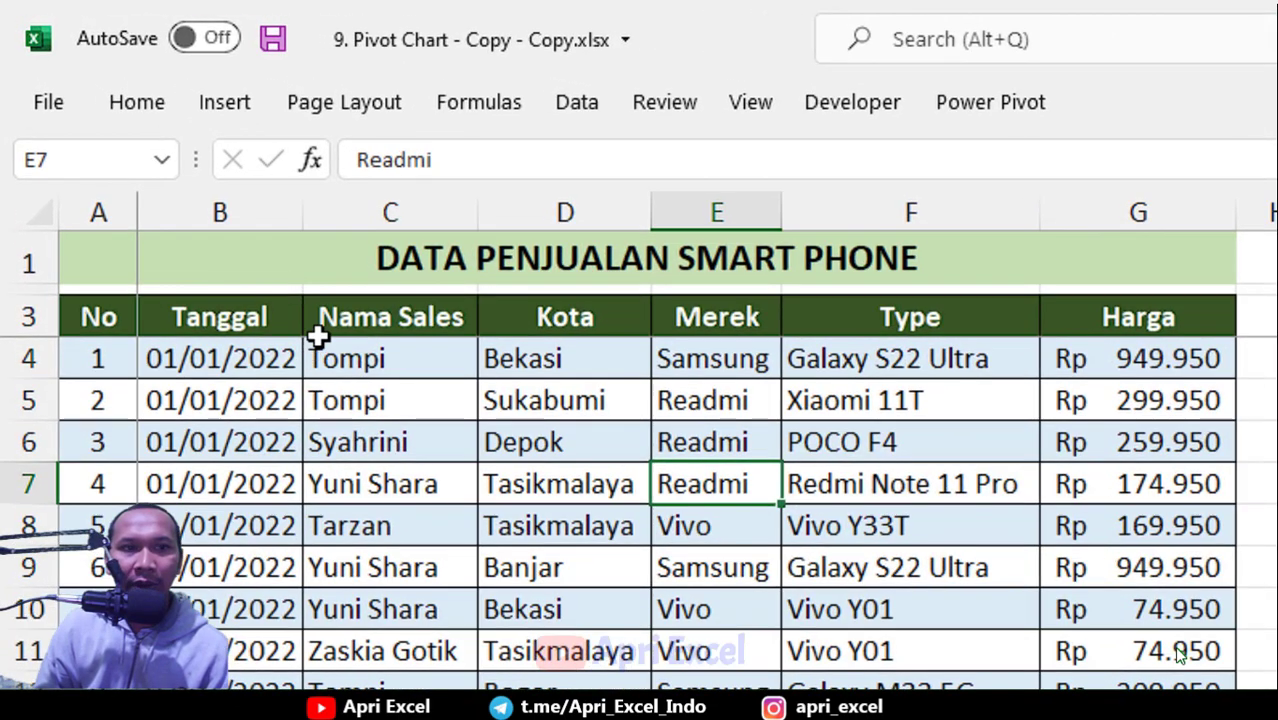
- Insert a PivotTable from DataBase!$A$3:$G$1249 onto a new worksheet
click(240, 108)
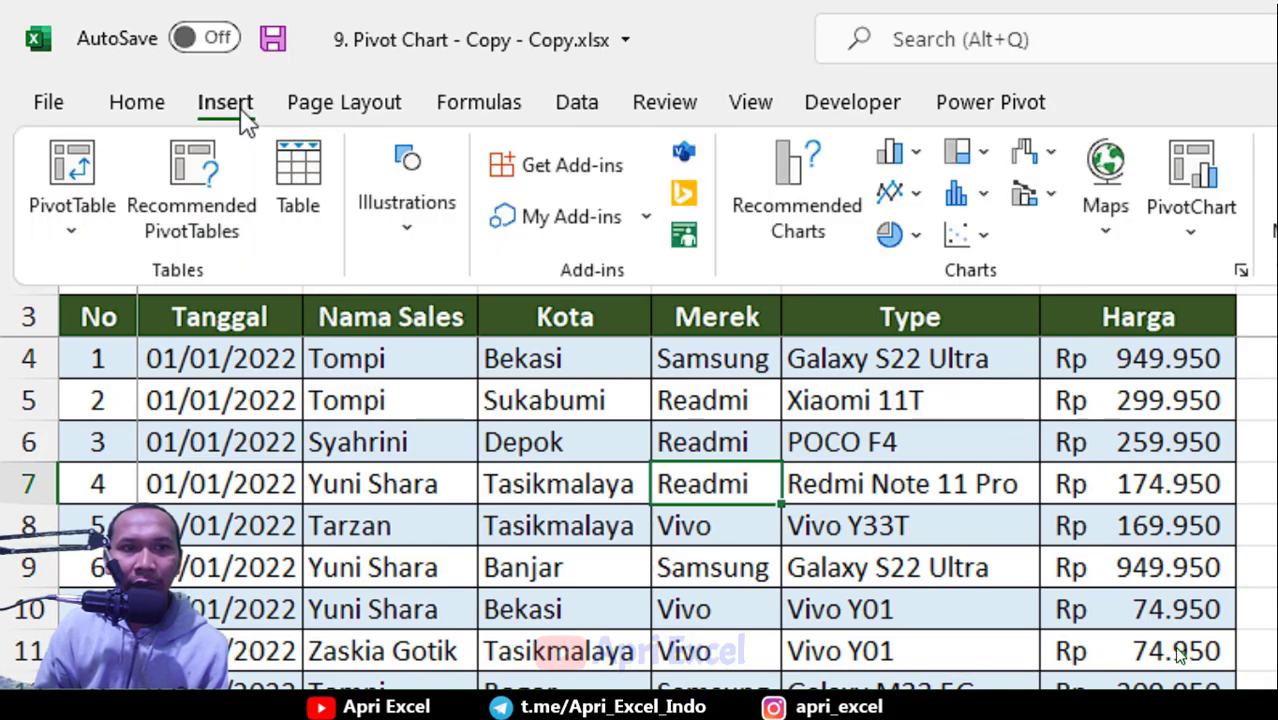
click(72, 175)
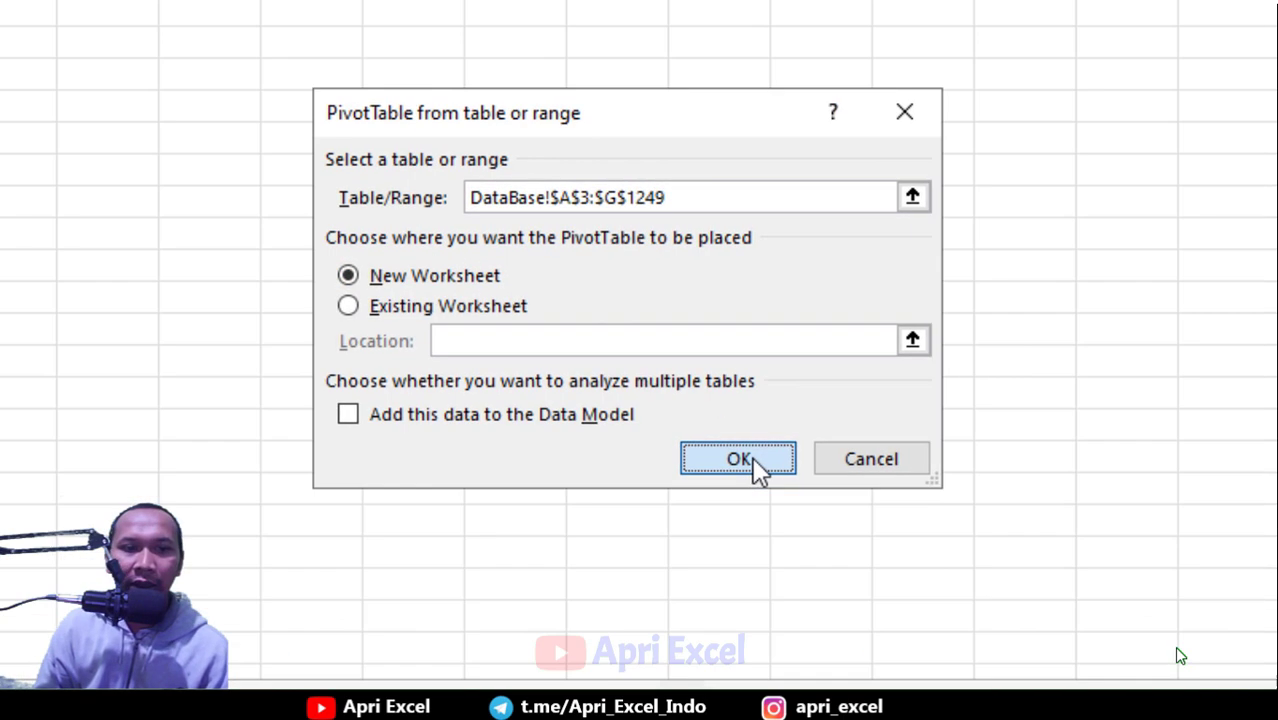
click(754, 458)
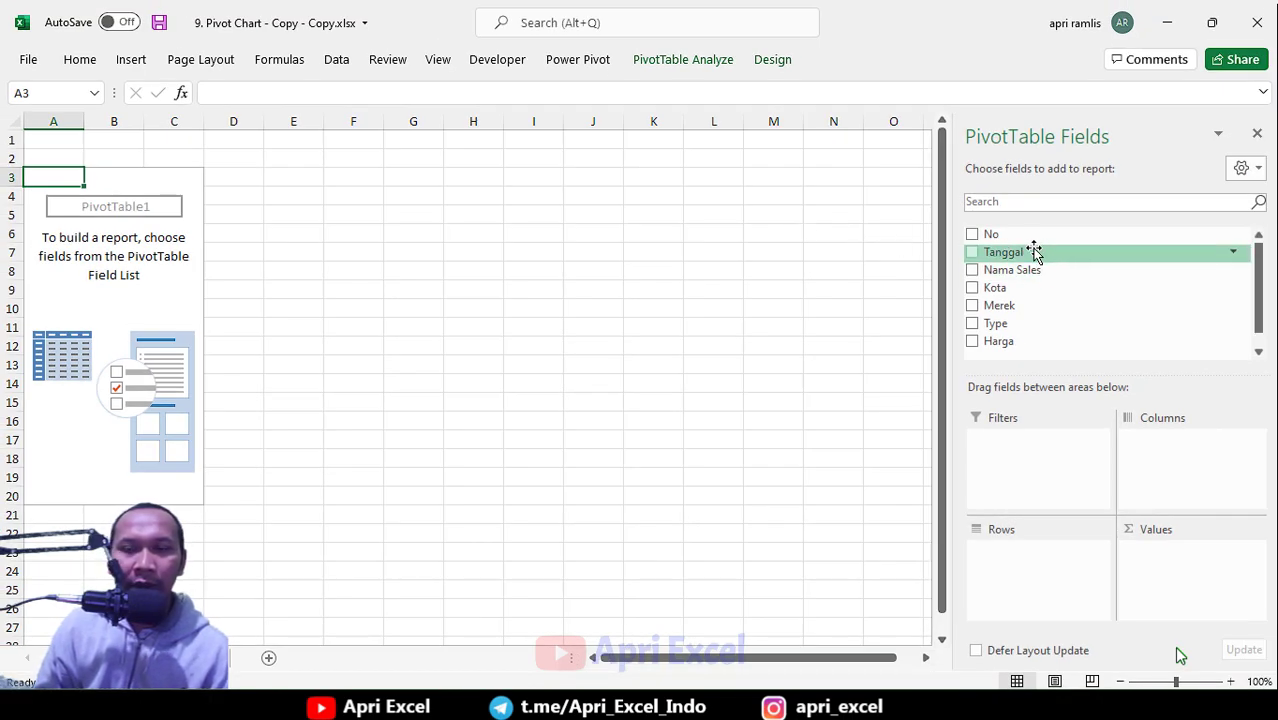
- Arrange the pivot with Merek then Kota across the columns and Sum of Harga as values
drag(1034, 252, 1036, 565)
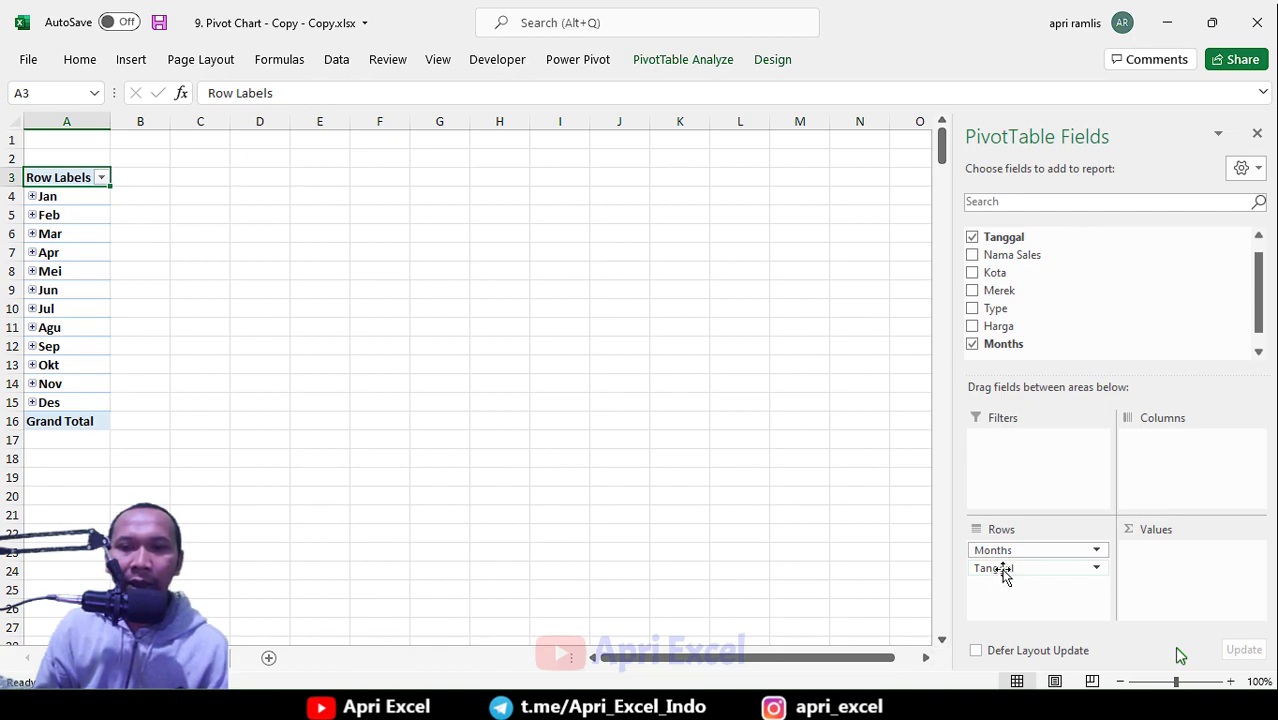
drag(1005, 575, 831, 535)
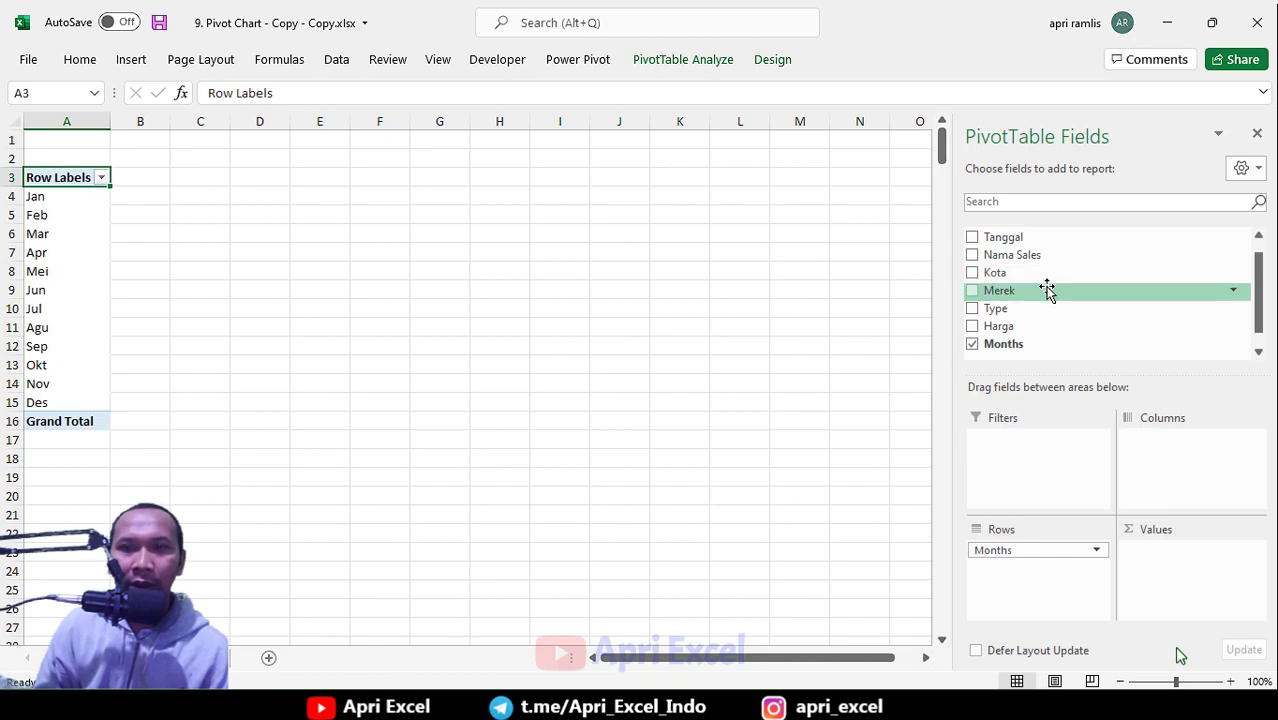
drag(1047, 290, 1165, 440)
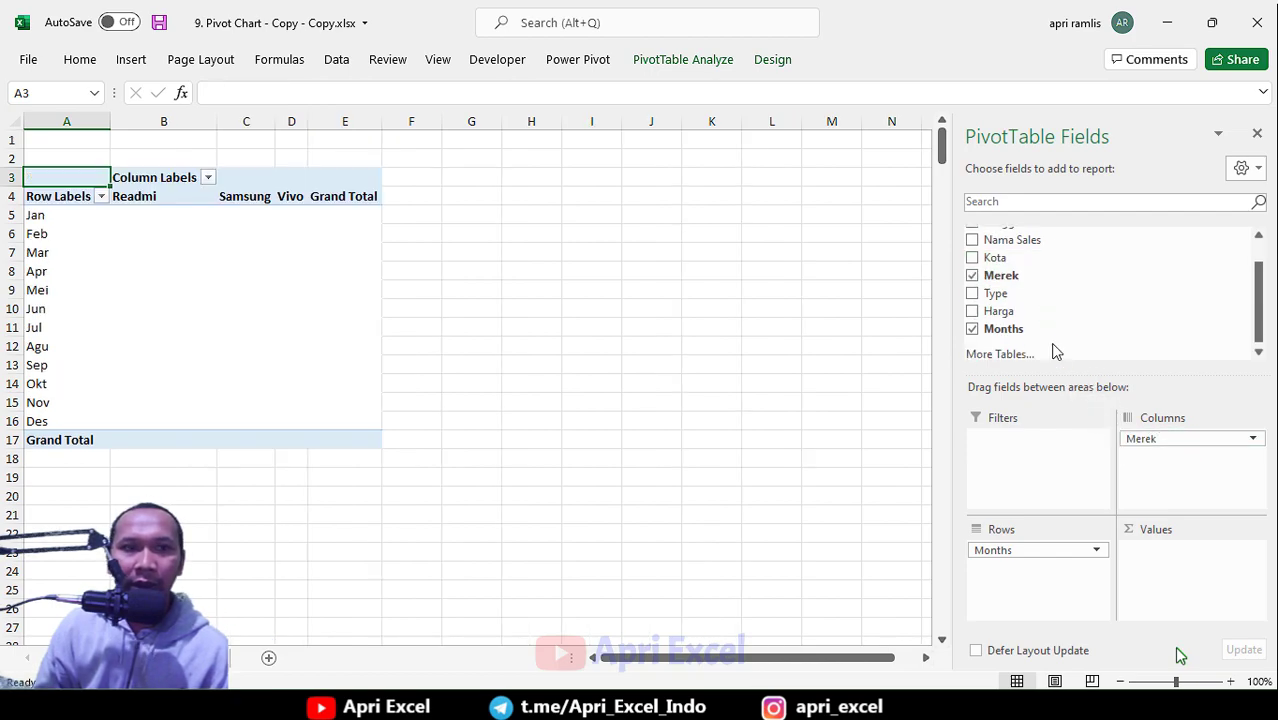
drag(1016, 257, 1181, 470)
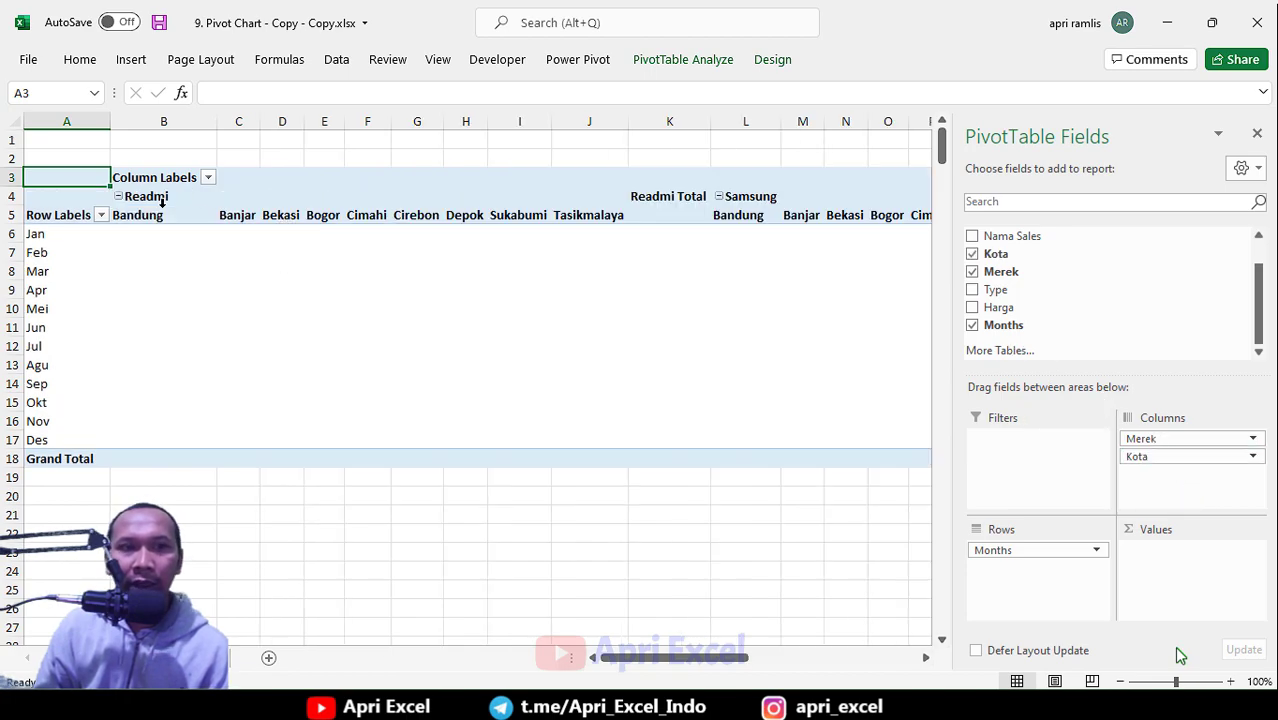
drag(158, 196, 591, 197)
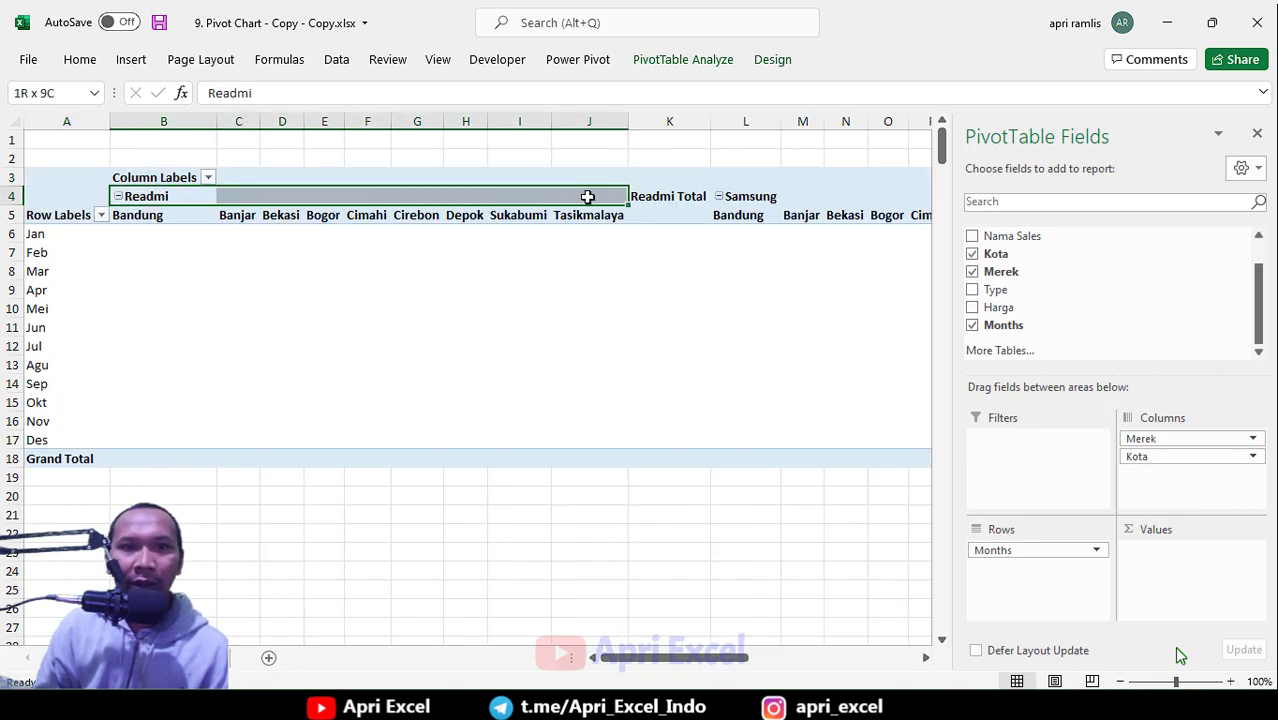
drag(175, 220, 590, 215)
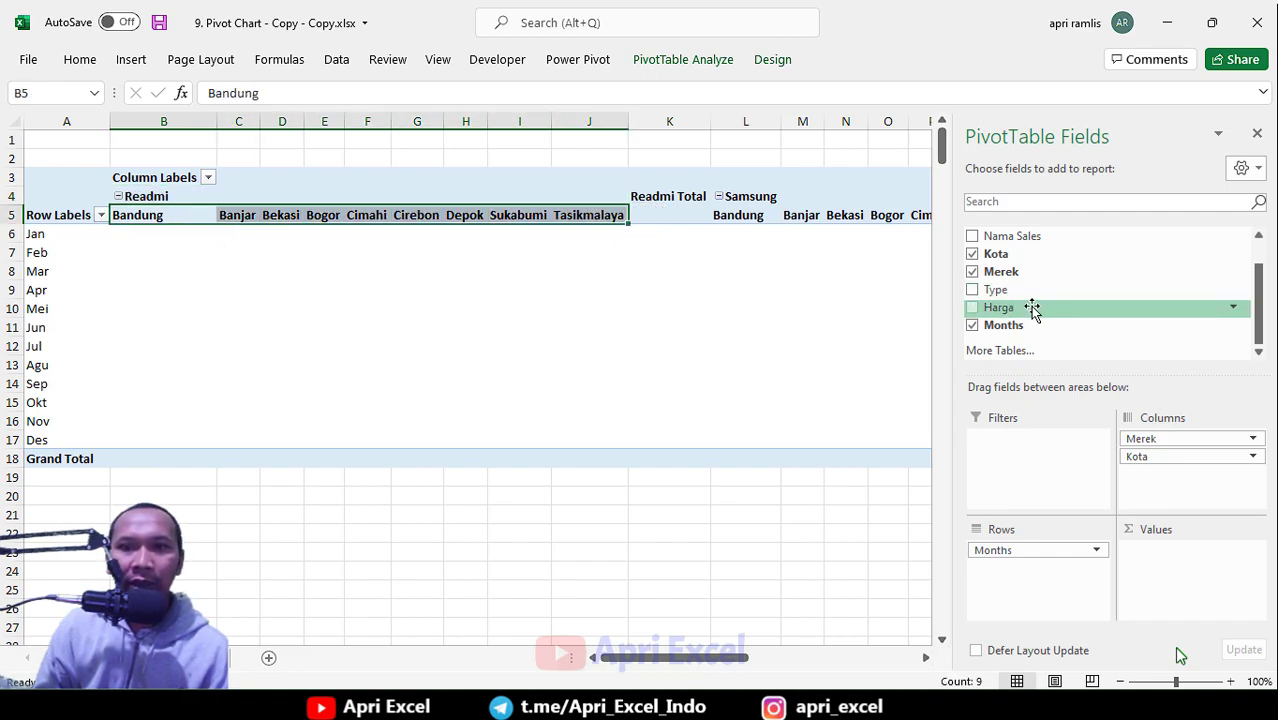
drag(1013, 307, 1168, 578)
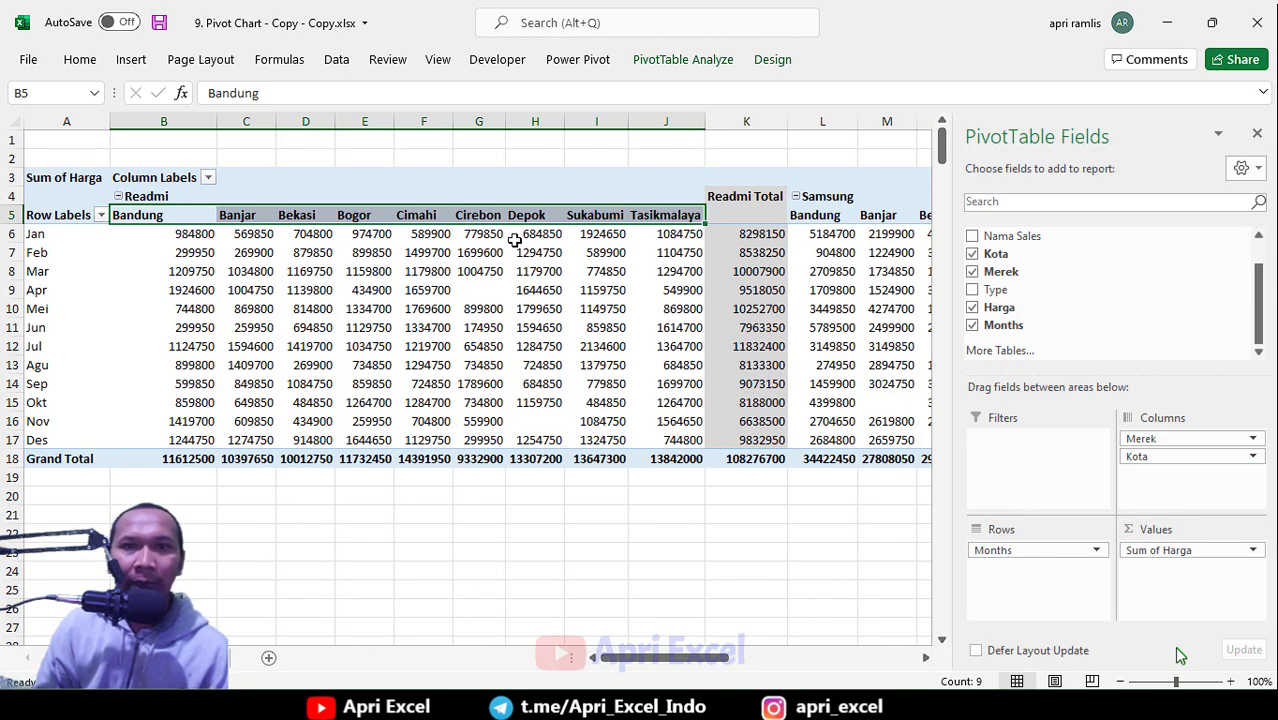
- Try the green Light style, then apply the light-blue Light style and close the PivotTable Fields pane
click(789, 63)
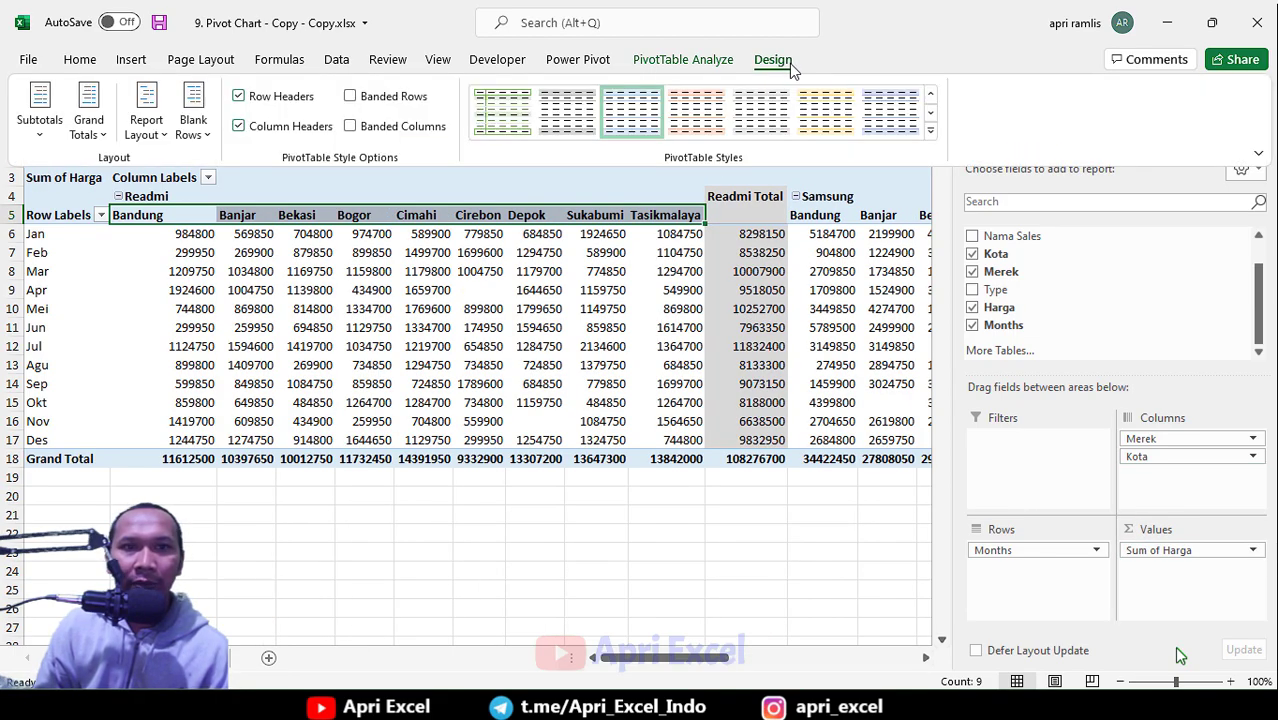
click(928, 140)
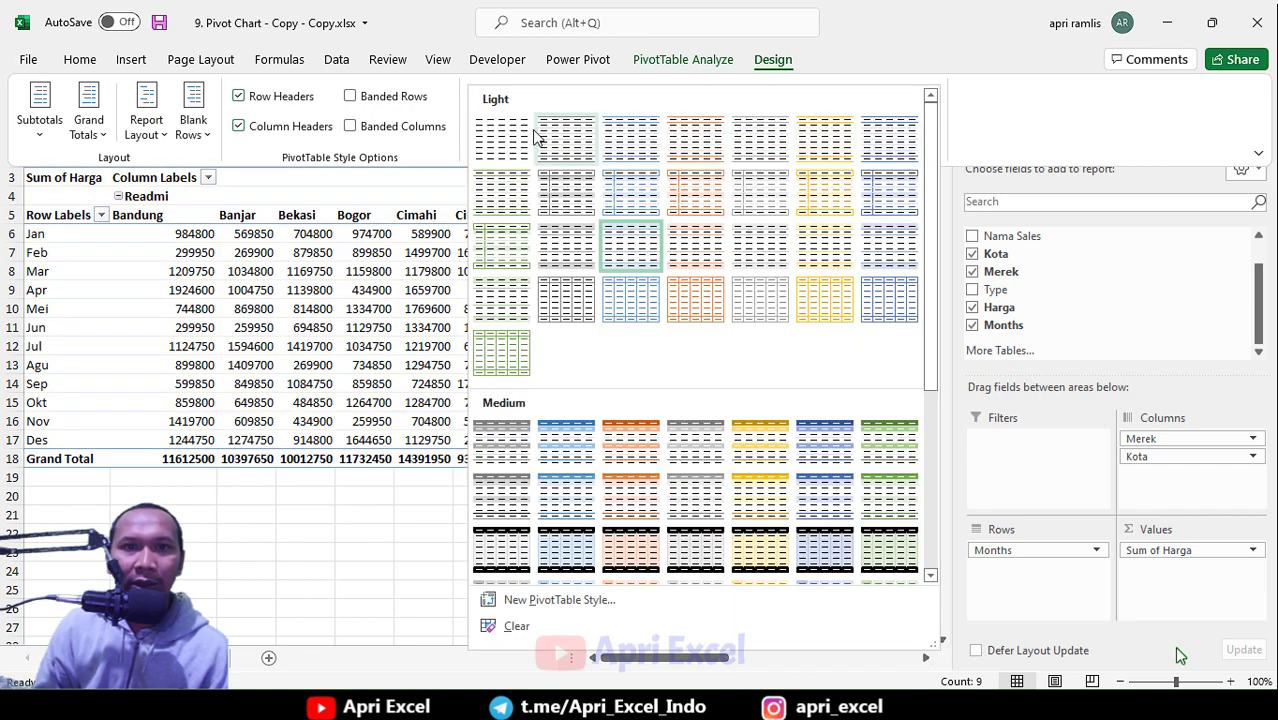
click(520, 250)
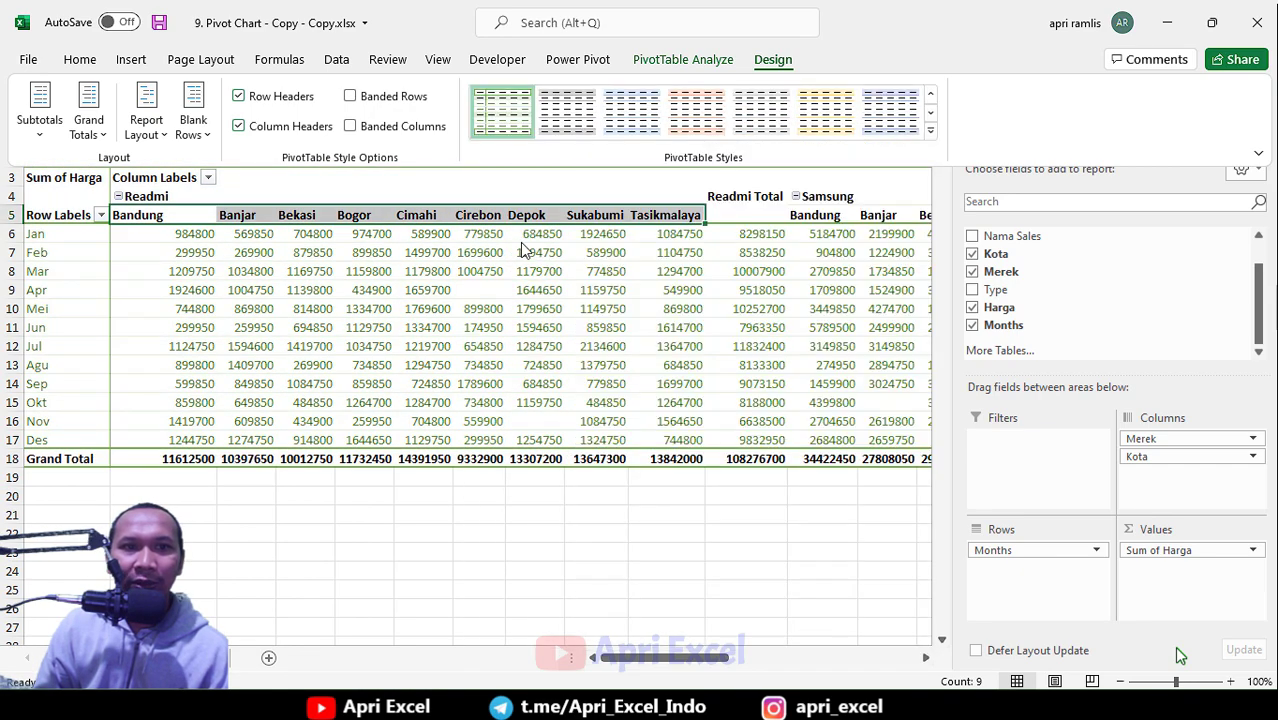
click(929, 140)
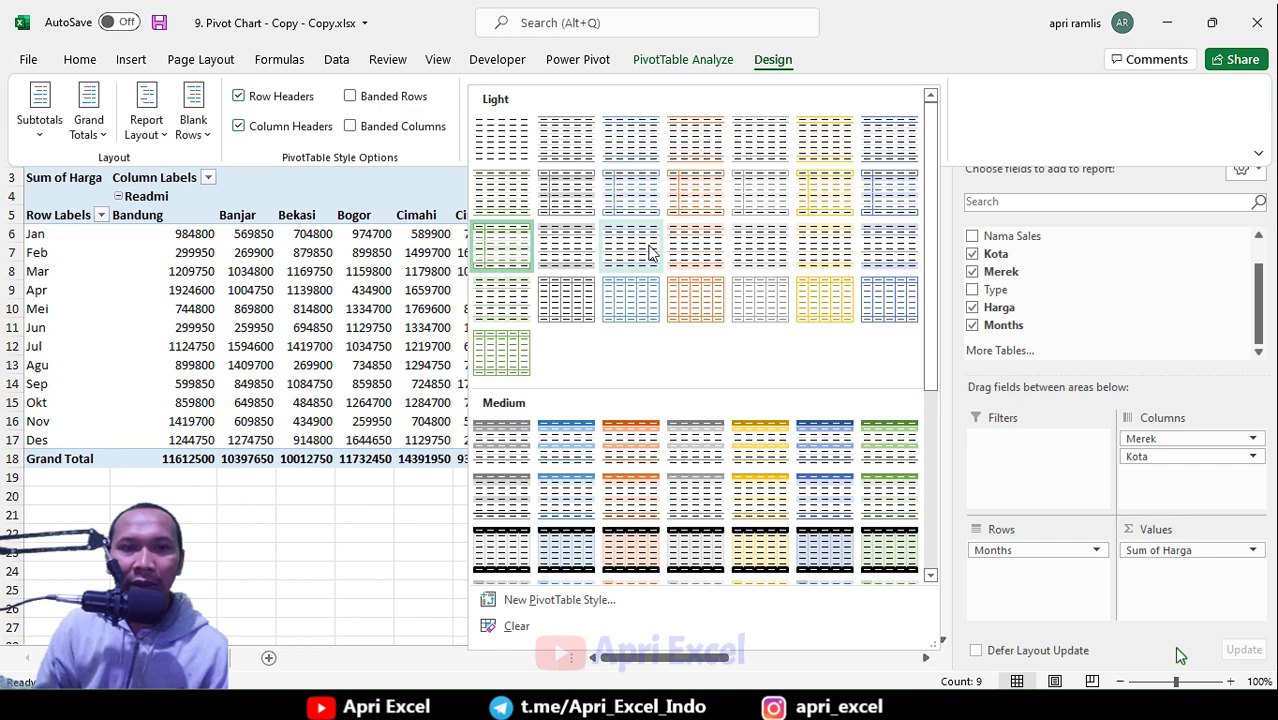
click(648, 253)
key(ctrl+F1)
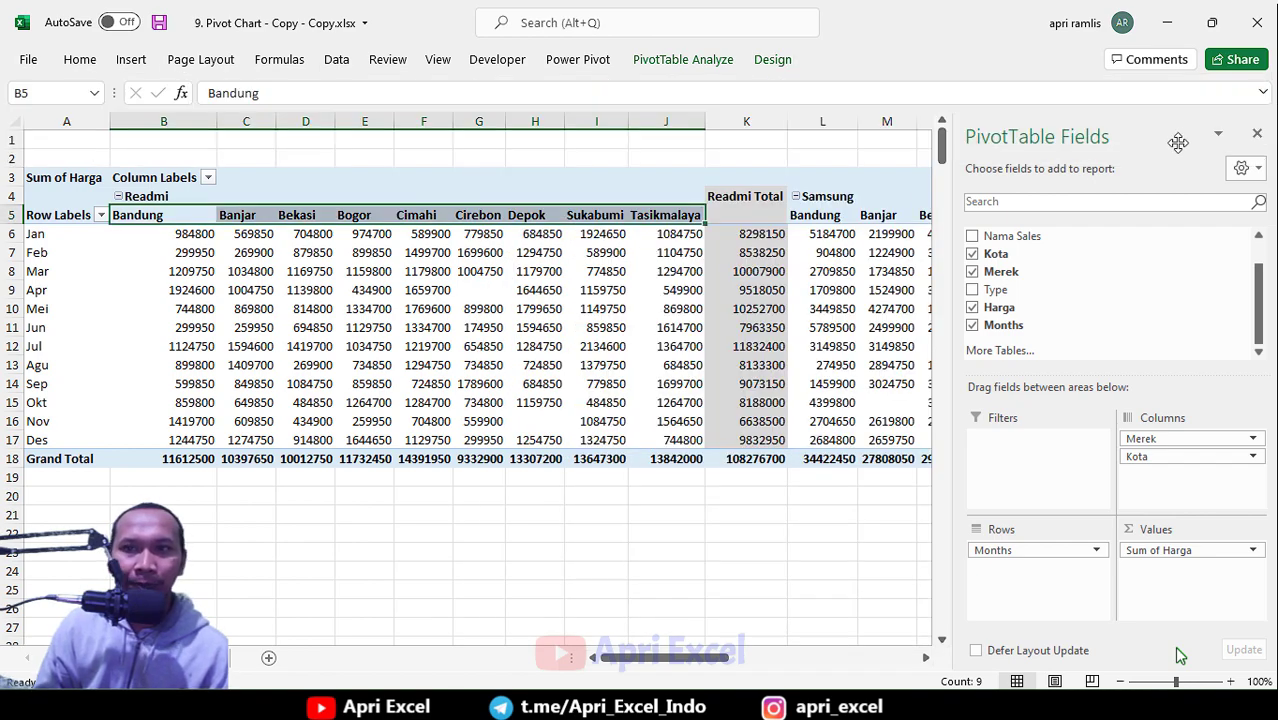
click(1257, 133)
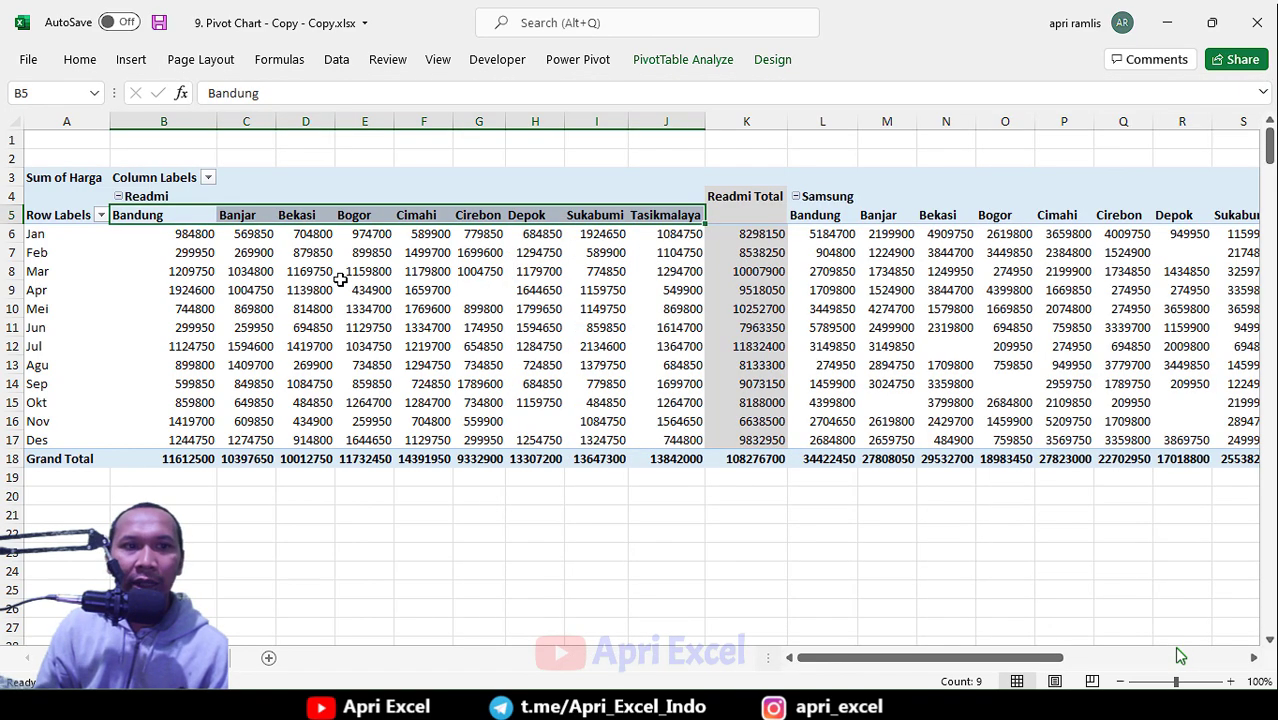
mouse_move(155, 197)
mouse_down()
mouse_move(652, 189)
mouse_move(666, 214)
mouse_up()
- In PivotTable Options, enable Merge and center cells with labels and disable Autofit column widths on update
click(197, 232)
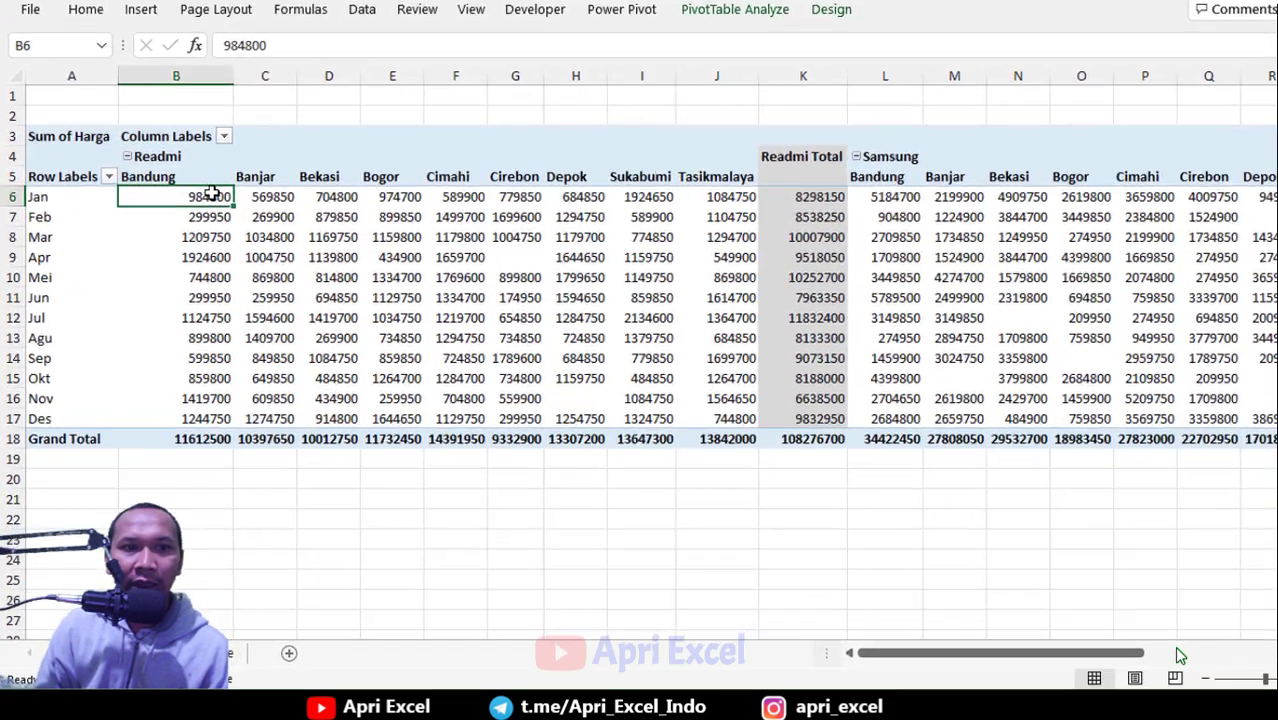
right_click(197, 232)
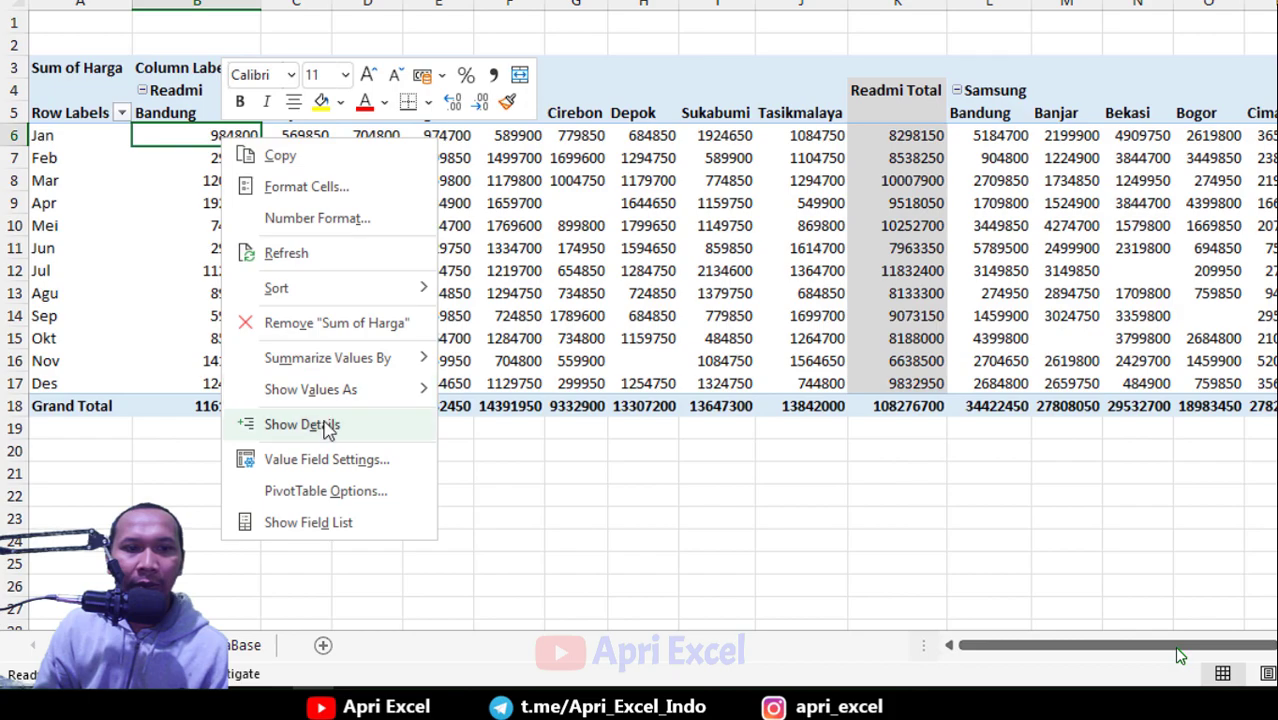
click(339, 500)
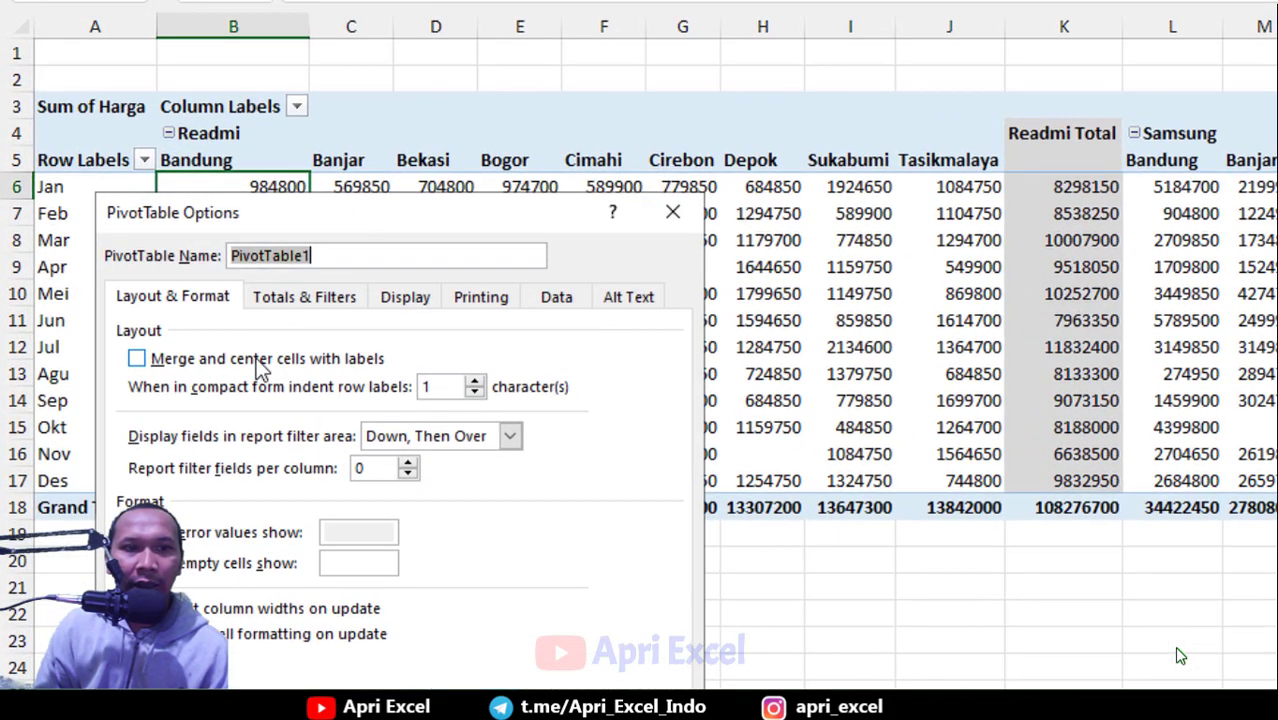
click(286, 364)
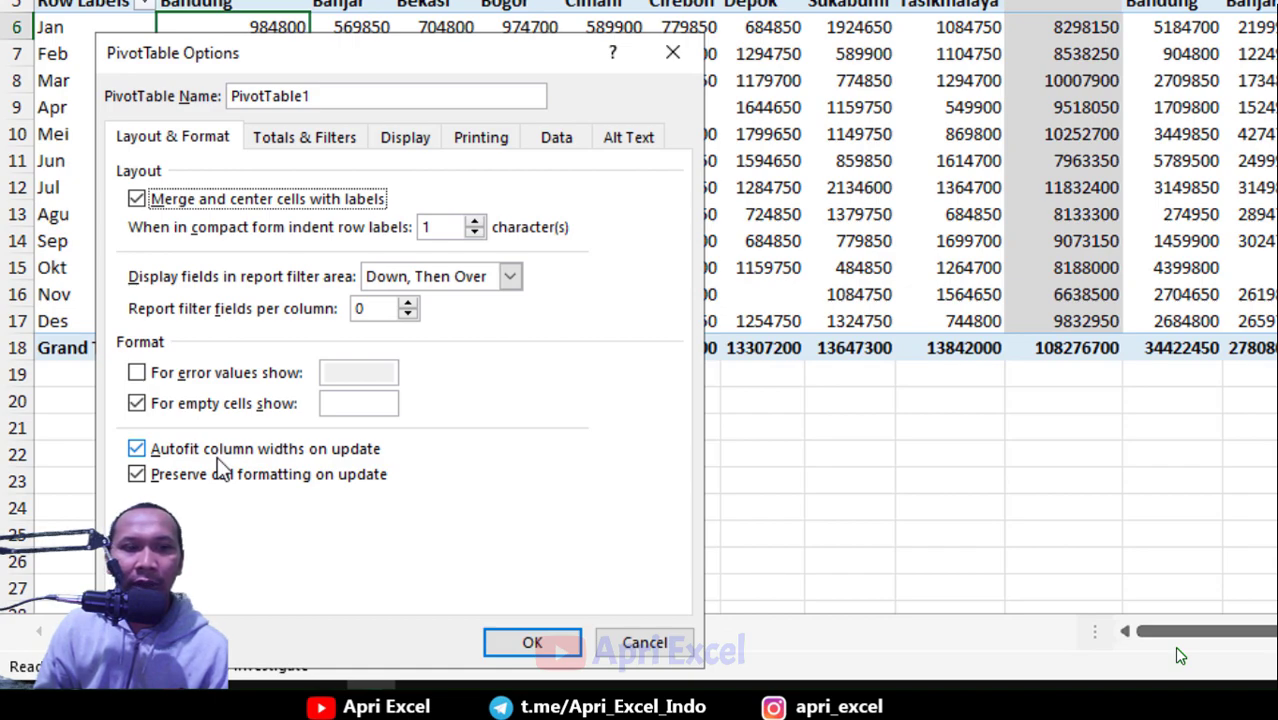
click(236, 456)
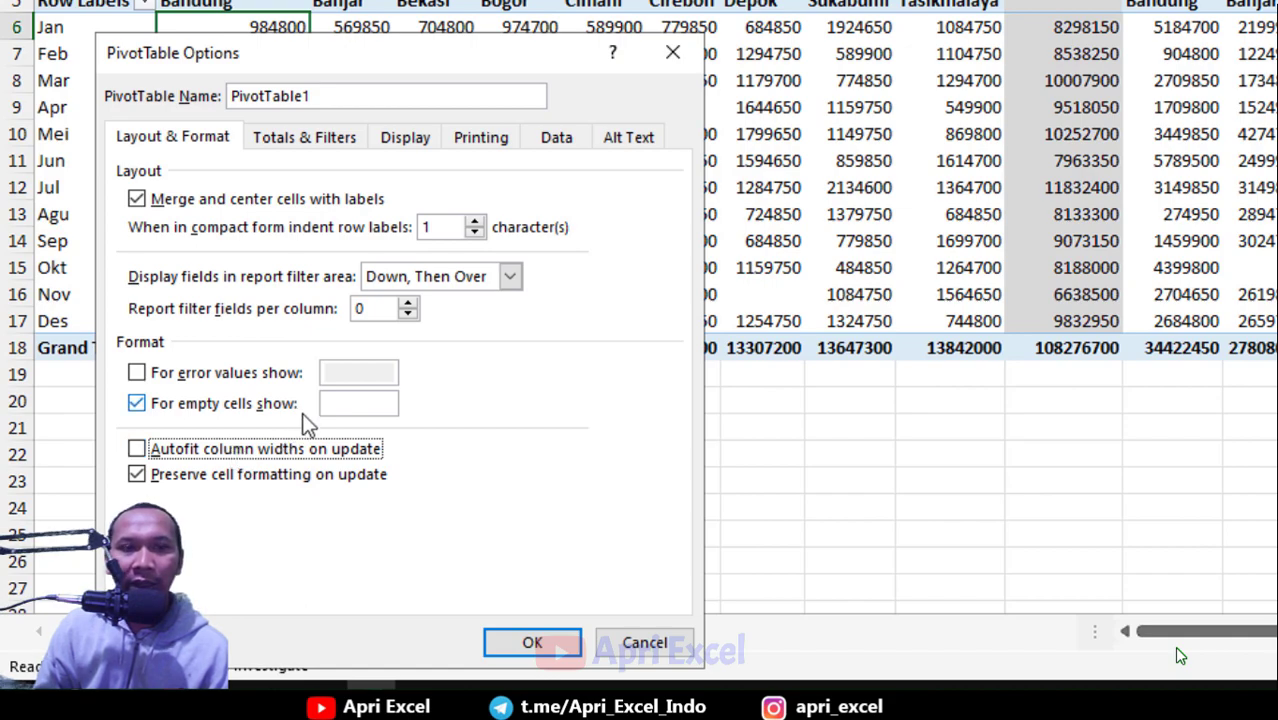
click(530, 643)
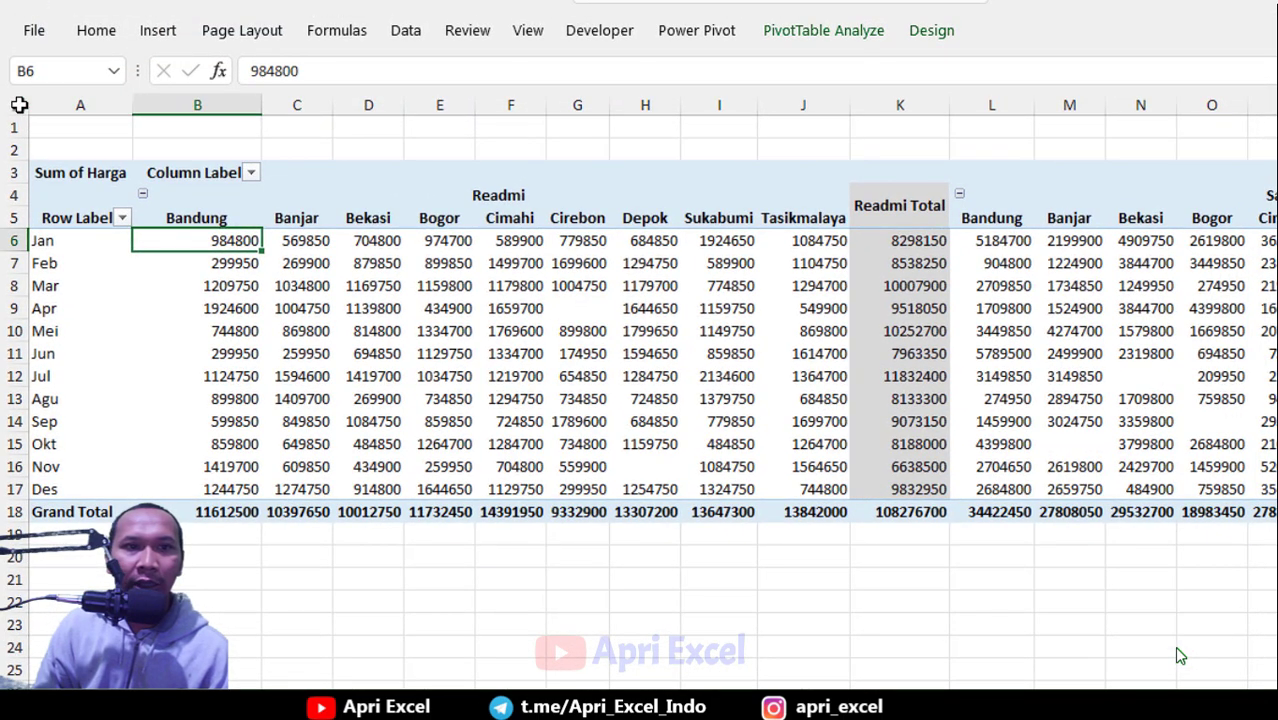
- Centre-align every cell on the sheet and refresh the pivot
click(18, 114)
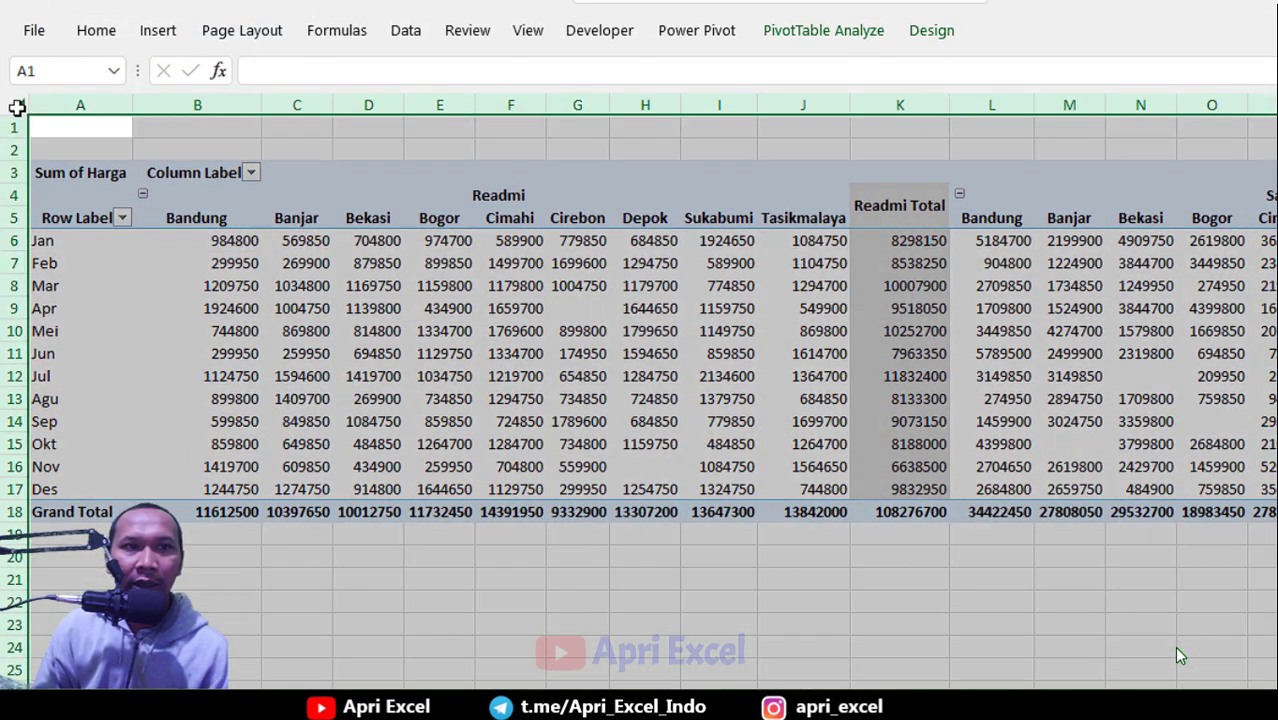
click(96, 30)
click(503, 110)
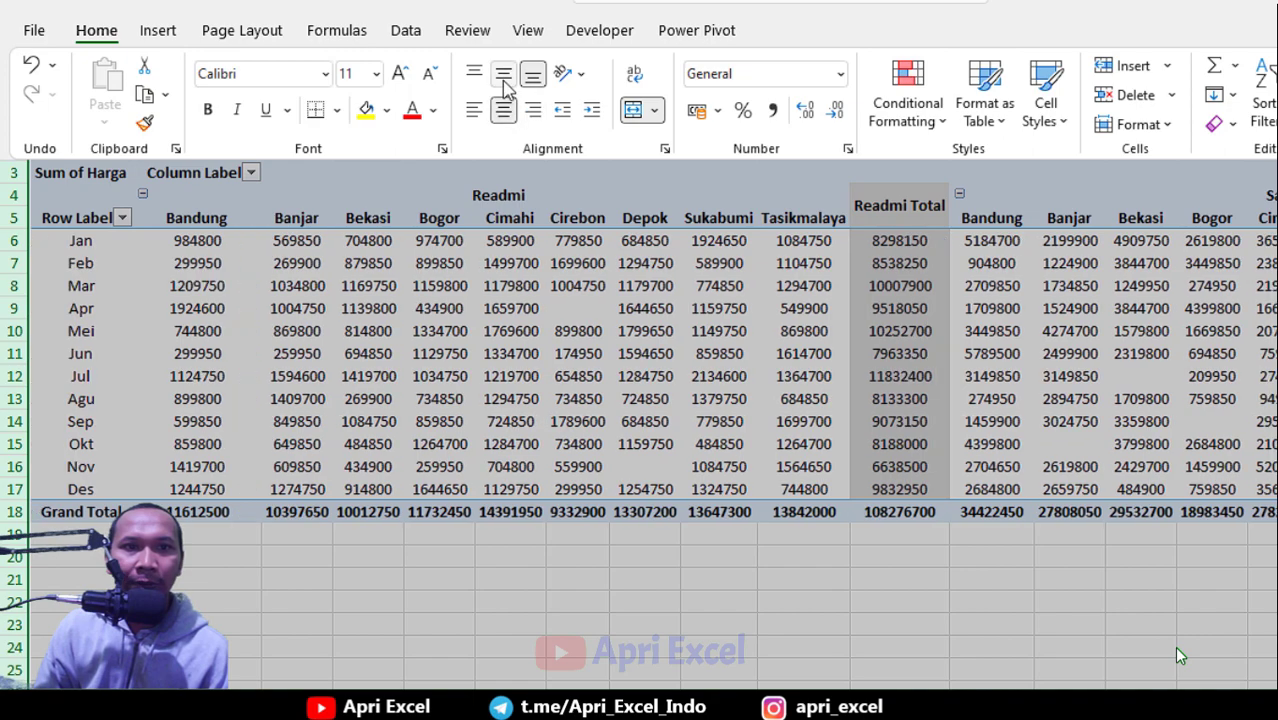
click(408, 262)
right_click(412, 262)
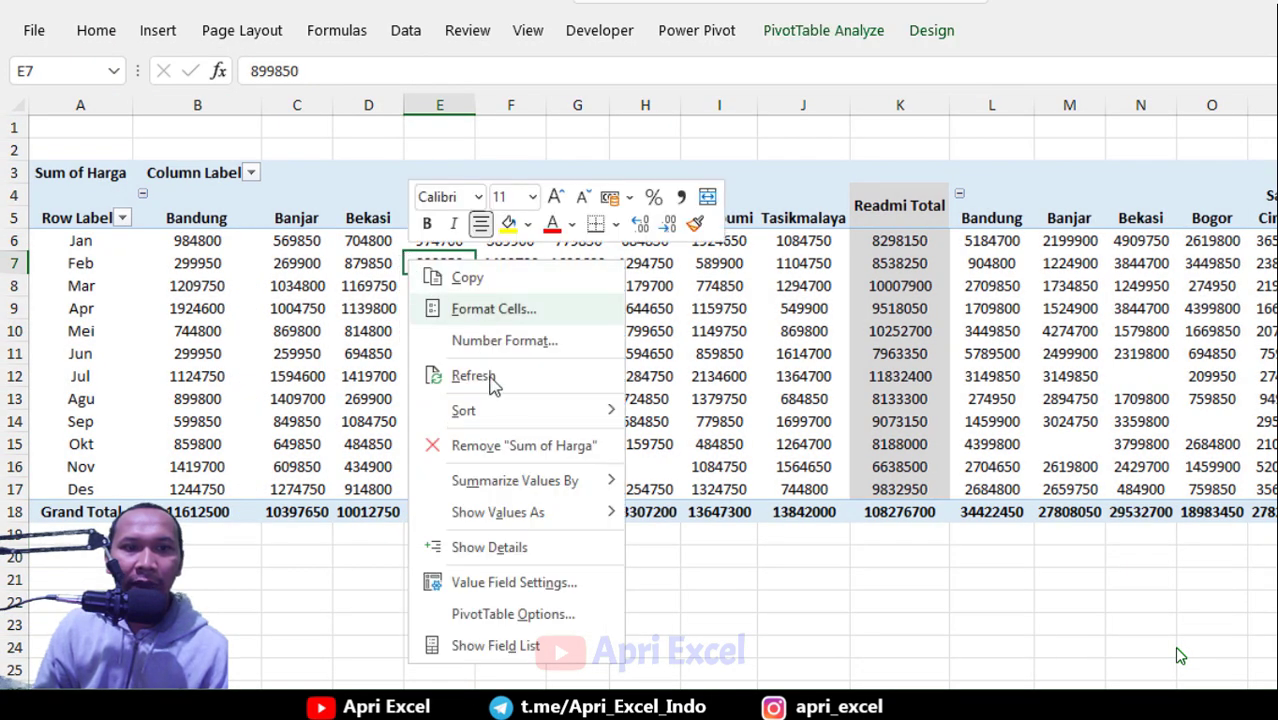
click(500, 374)
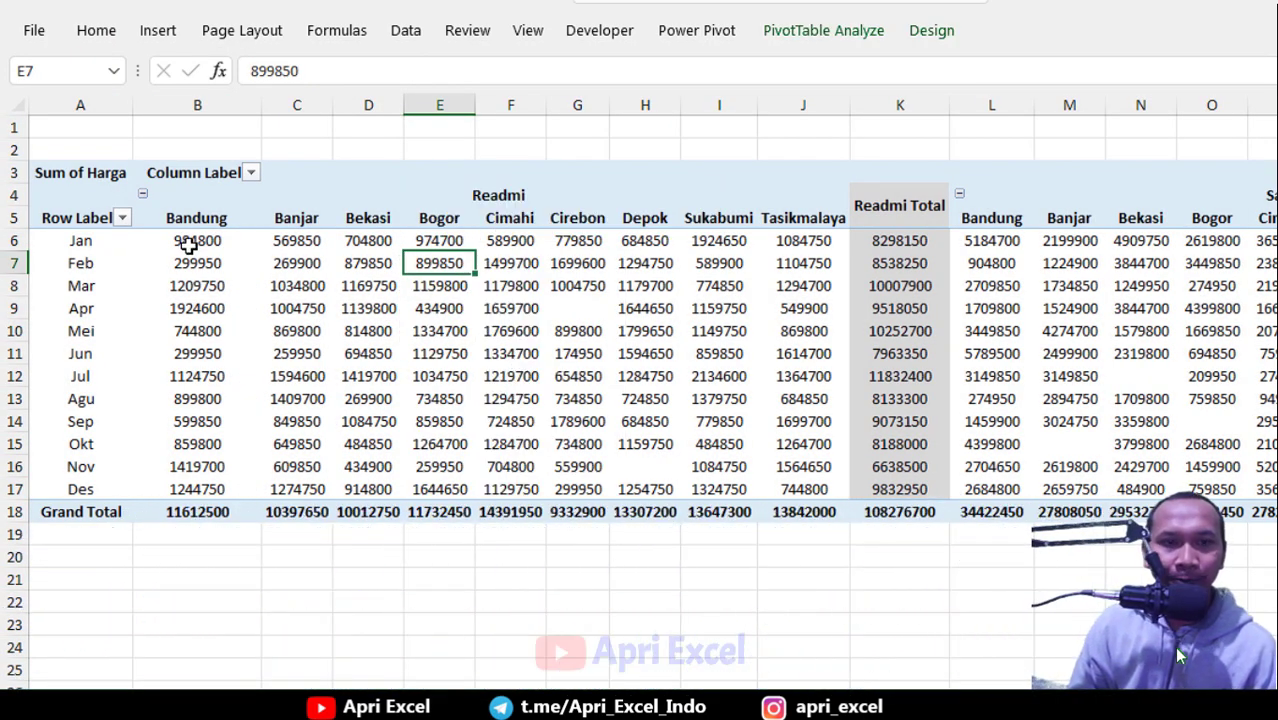
- Hide row 3 holding the Sum of Harga and Column Labels headers
click(18, 172)
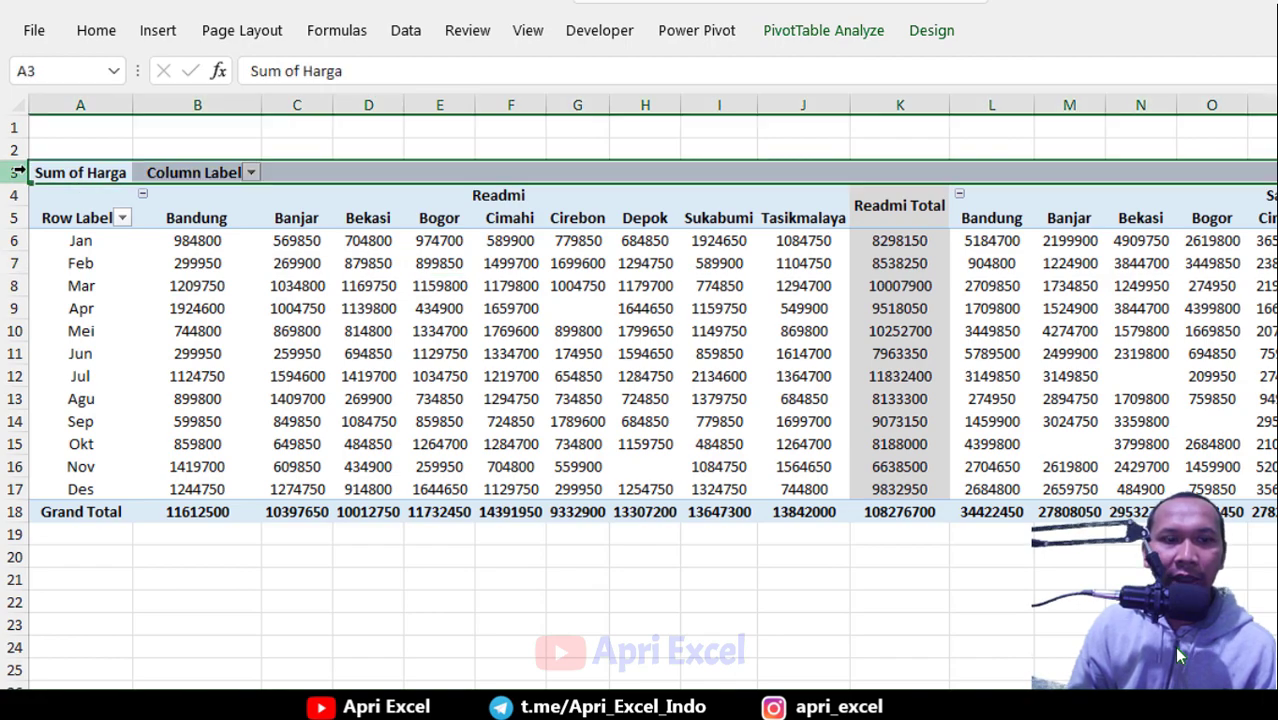
right_click(18, 172)
click(140, 517)
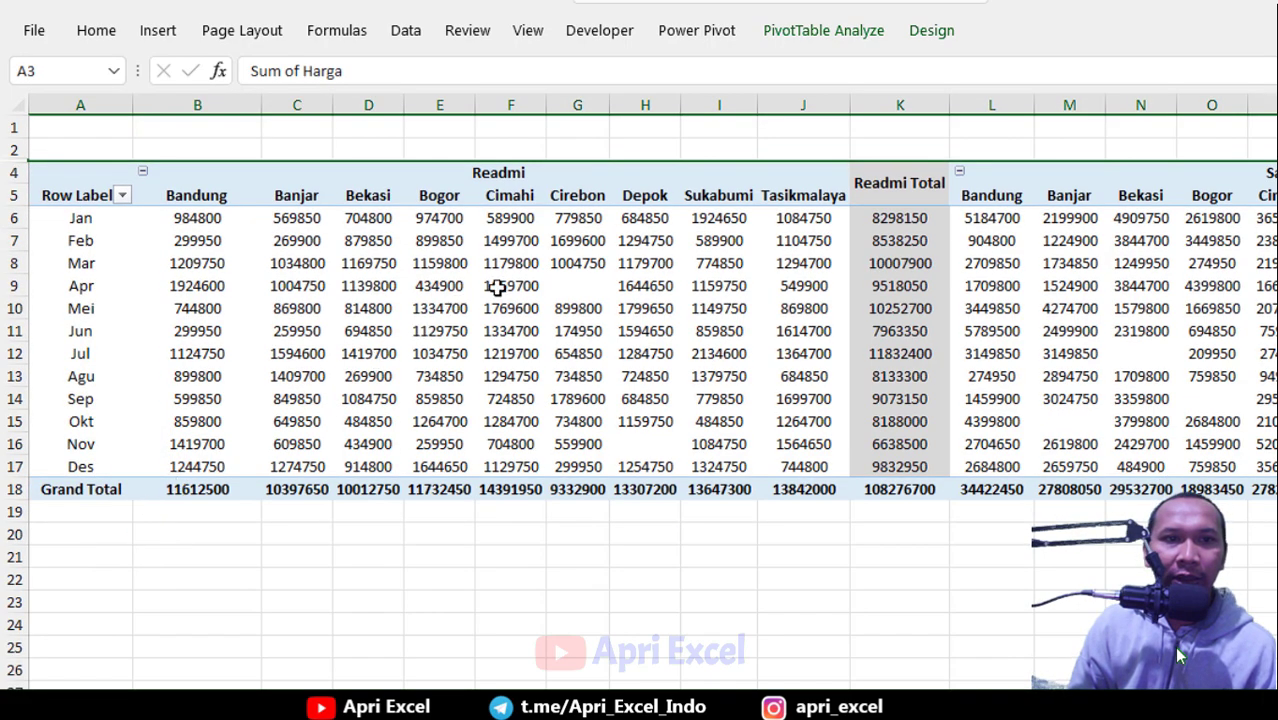
click(368, 240)
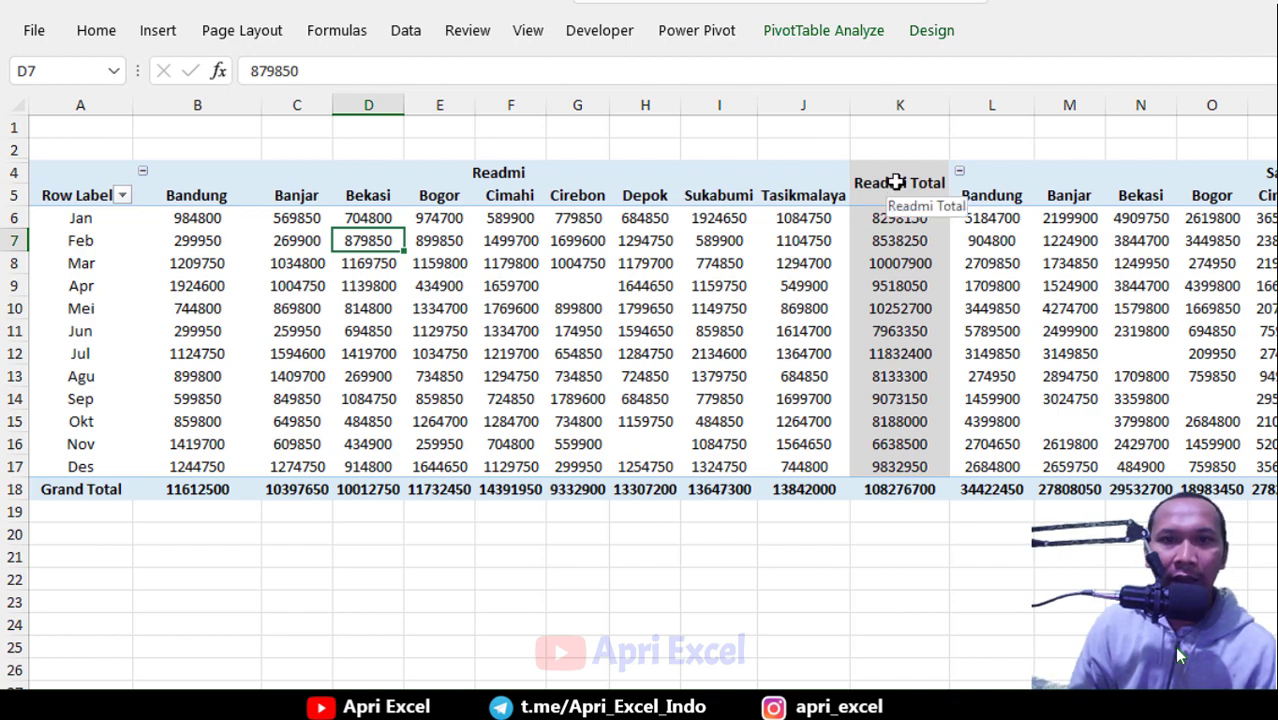
click(884, 184)
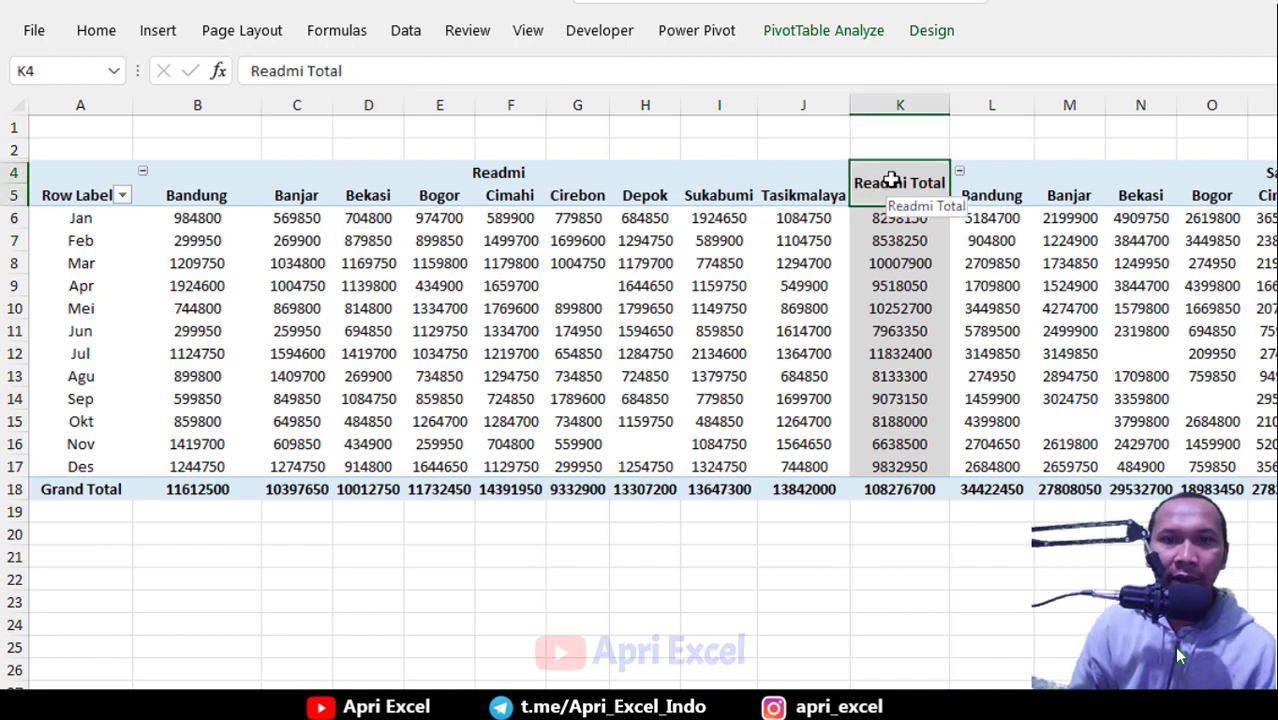
right_click(891, 182)
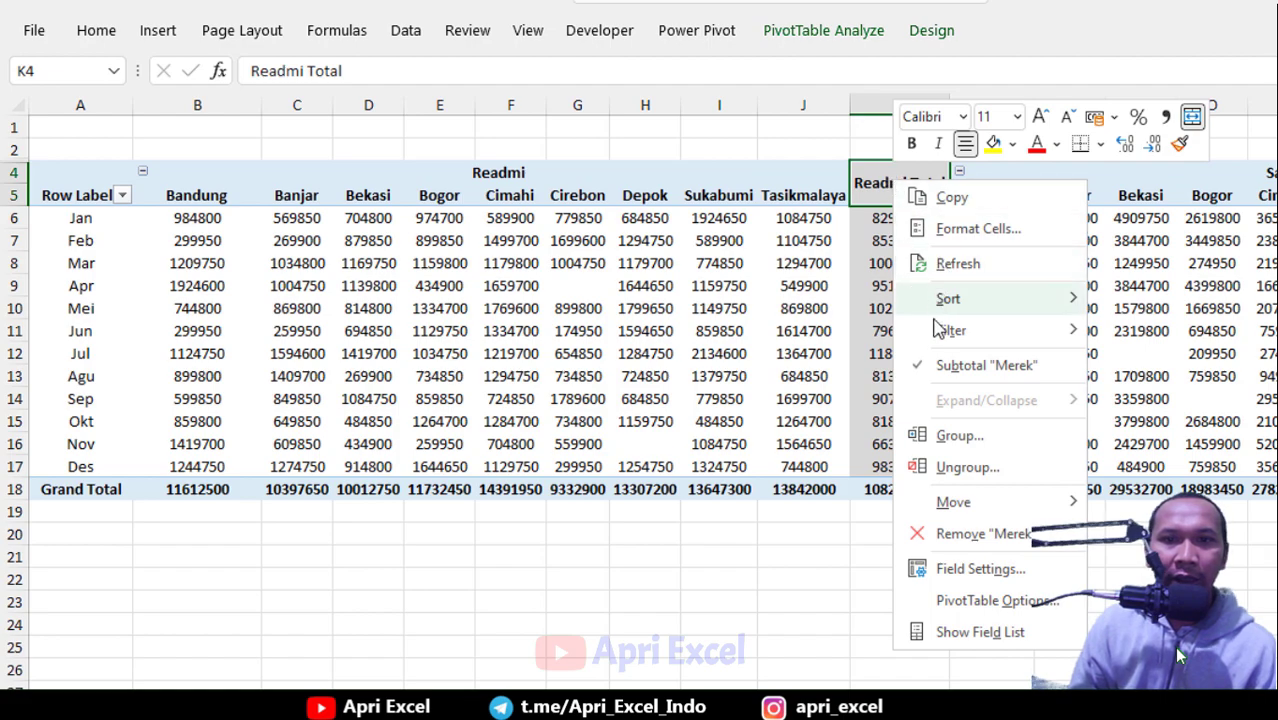
- Turn off the Merek subtotal so per-brand total columns like Readmi Total disappear
click(949, 375)
click(645, 240)
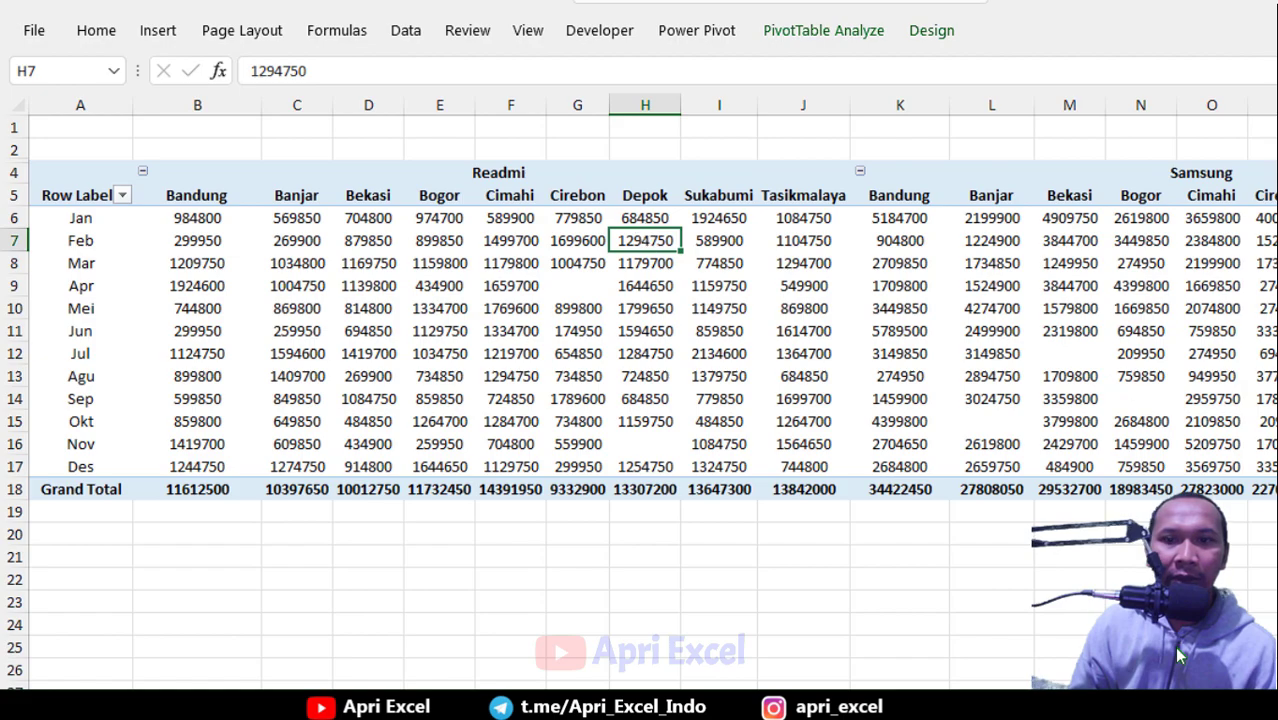
scroll(1177, 655, right, 5)
scroll(1177, 655, right, 5)
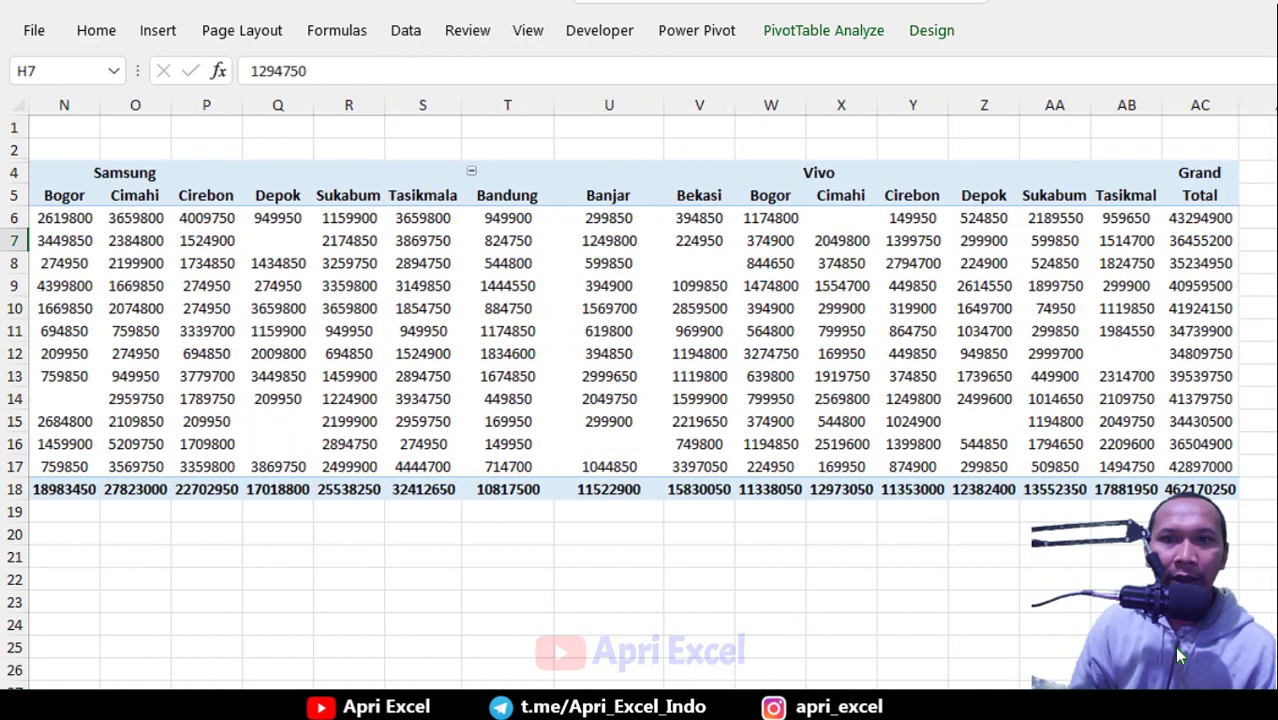
scroll(1177, 655, left, 10)
click(558, 312)
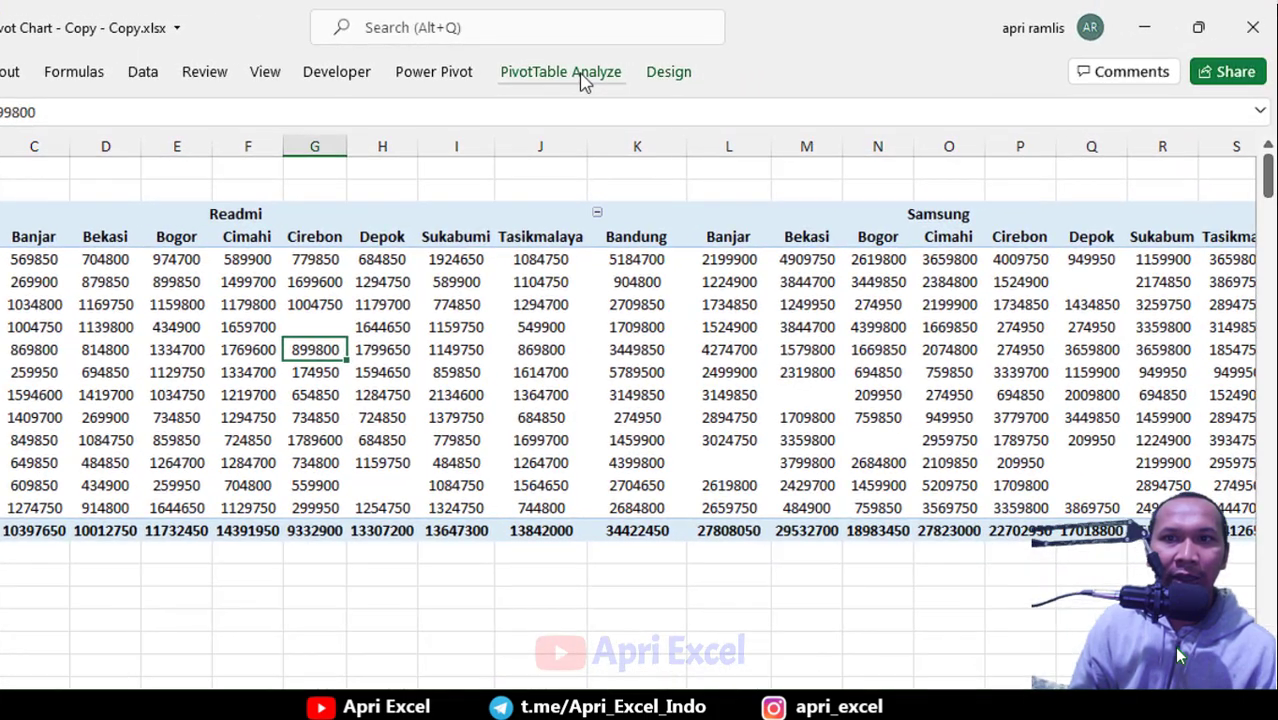
- Hide the pivot's +/- buttons while keeping the field headers shown
click(578, 74)
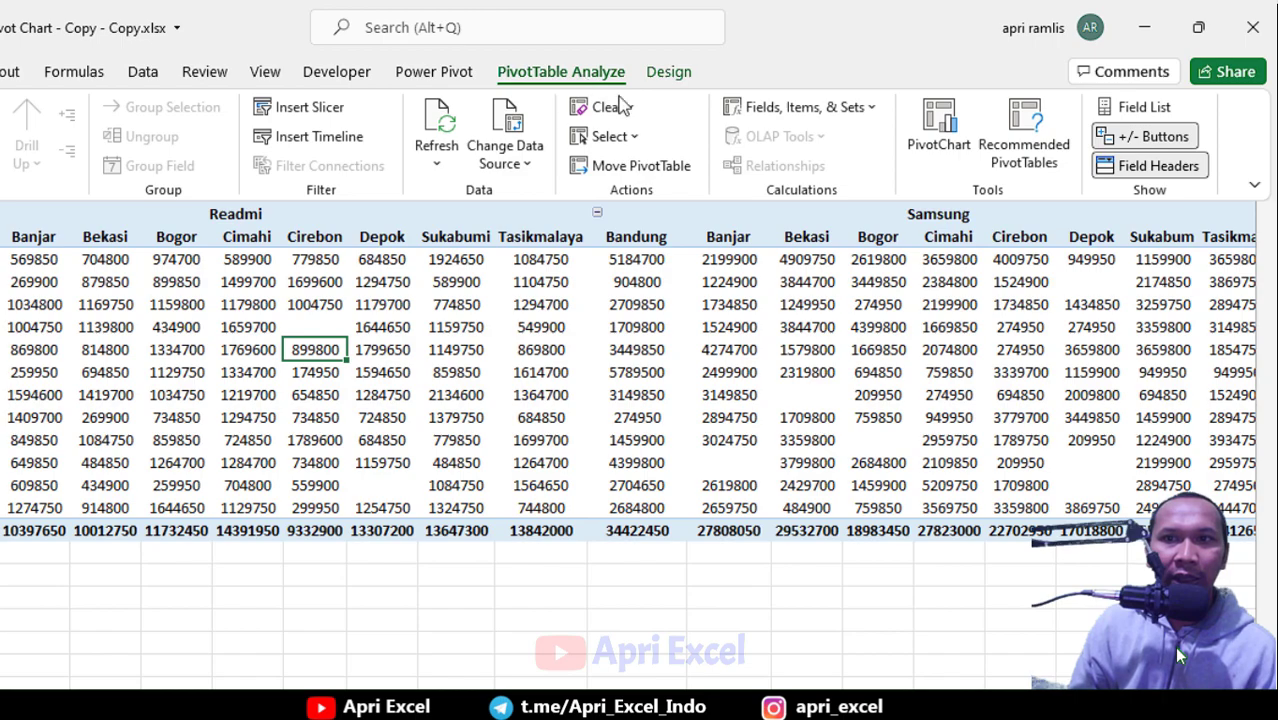
click(1155, 136)
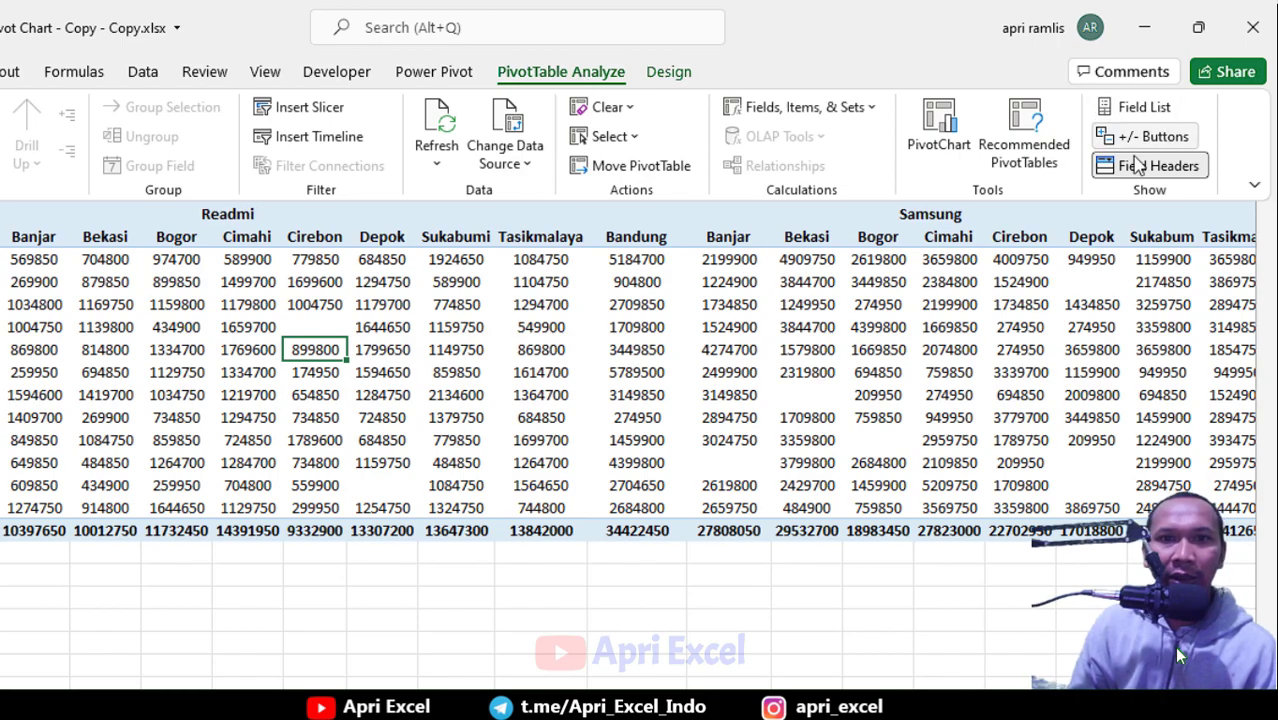
click(1136, 164)
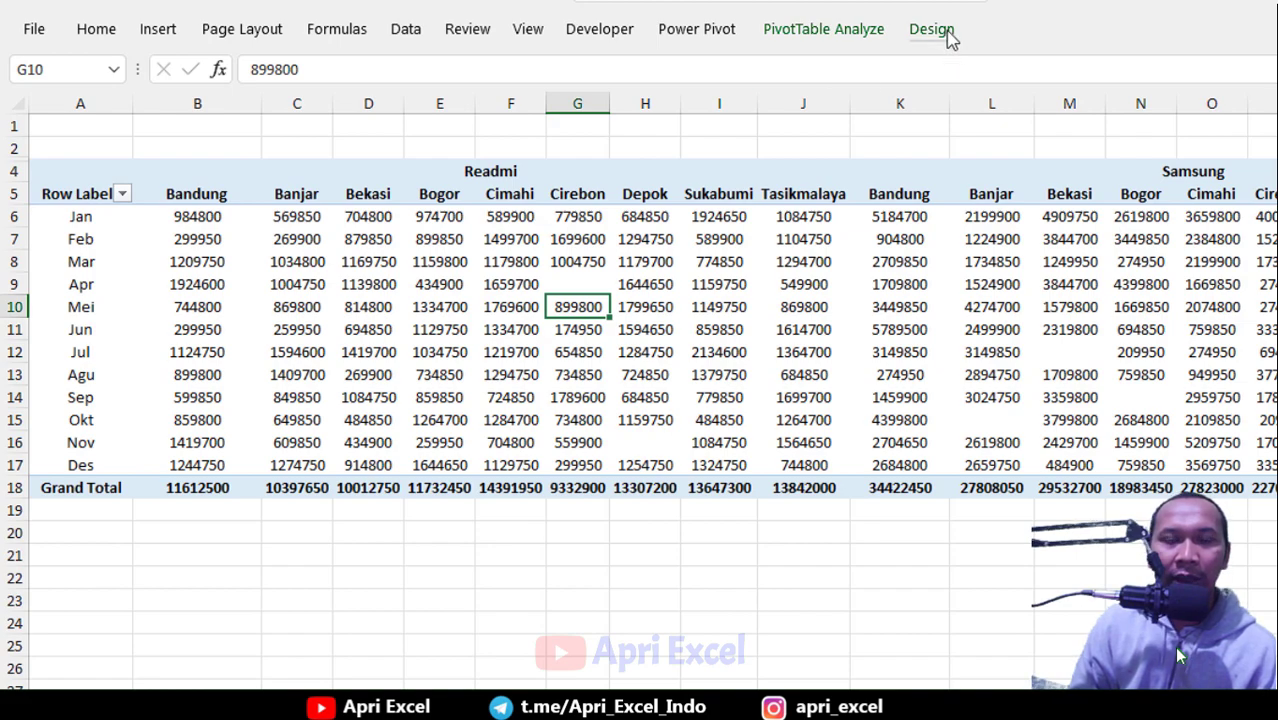
- Start a new PivotTable style and select its Whole Table element
click(932, 30)
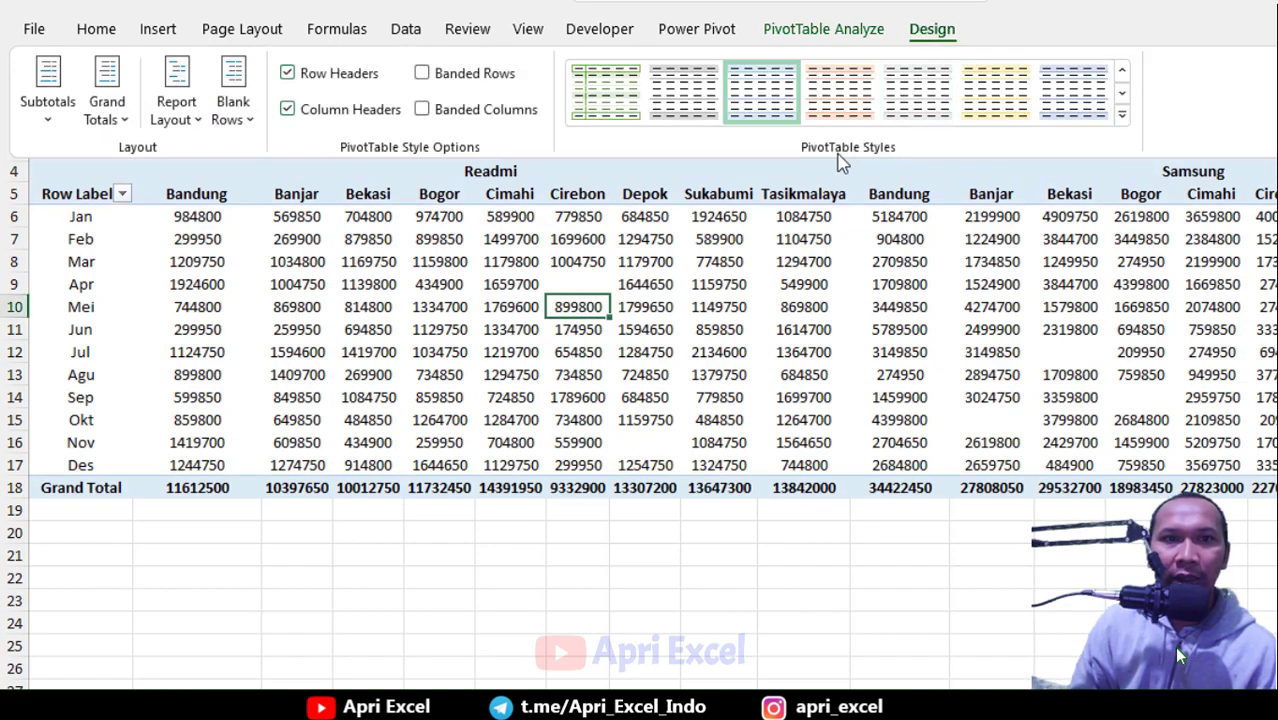
click(1122, 120)
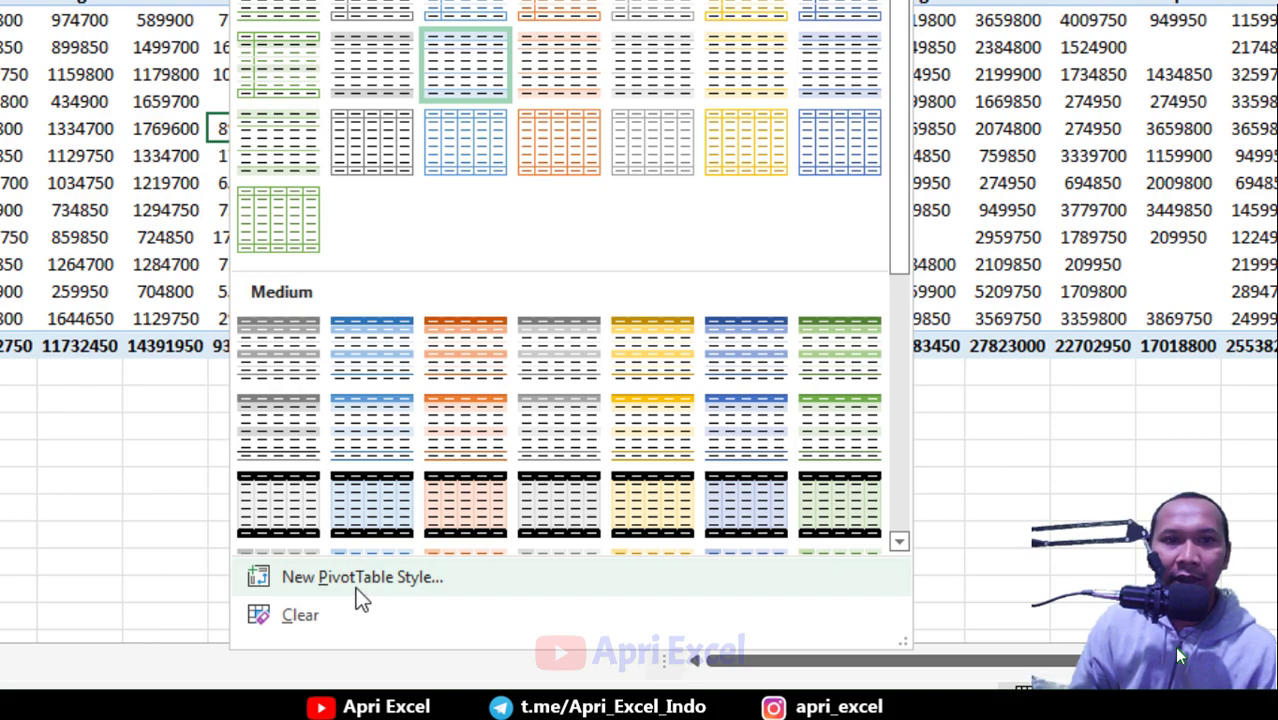
click(356, 588)
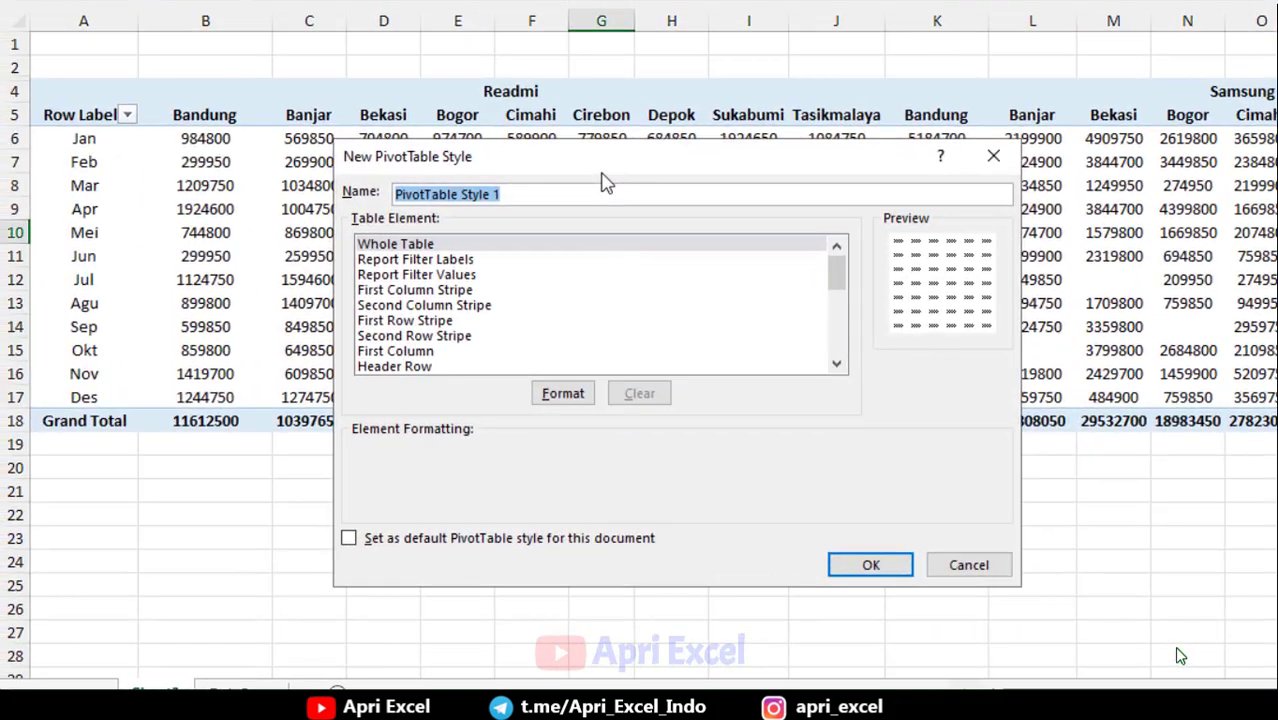
drag(626, 176, 933, 120)
click(710, 190)
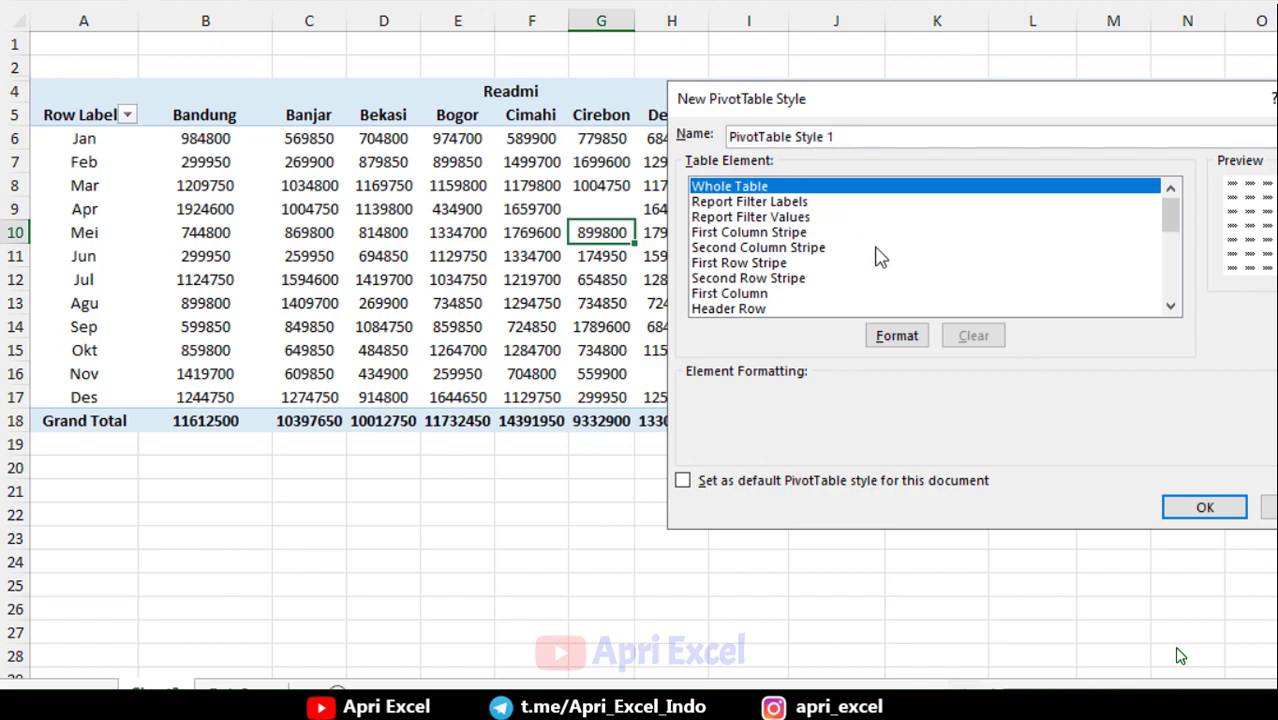
- Give the Whole Table outline and inside borders and save it as PivotTable Style 1
click(910, 338)
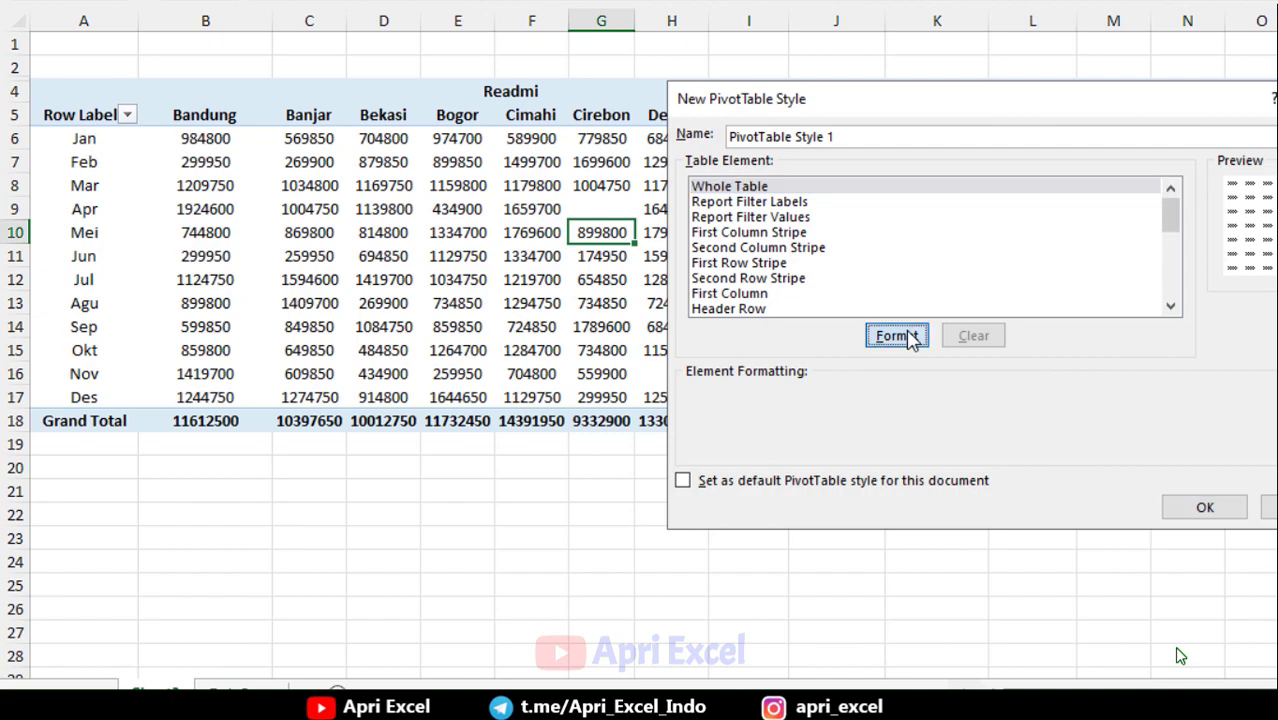
click(469, 105)
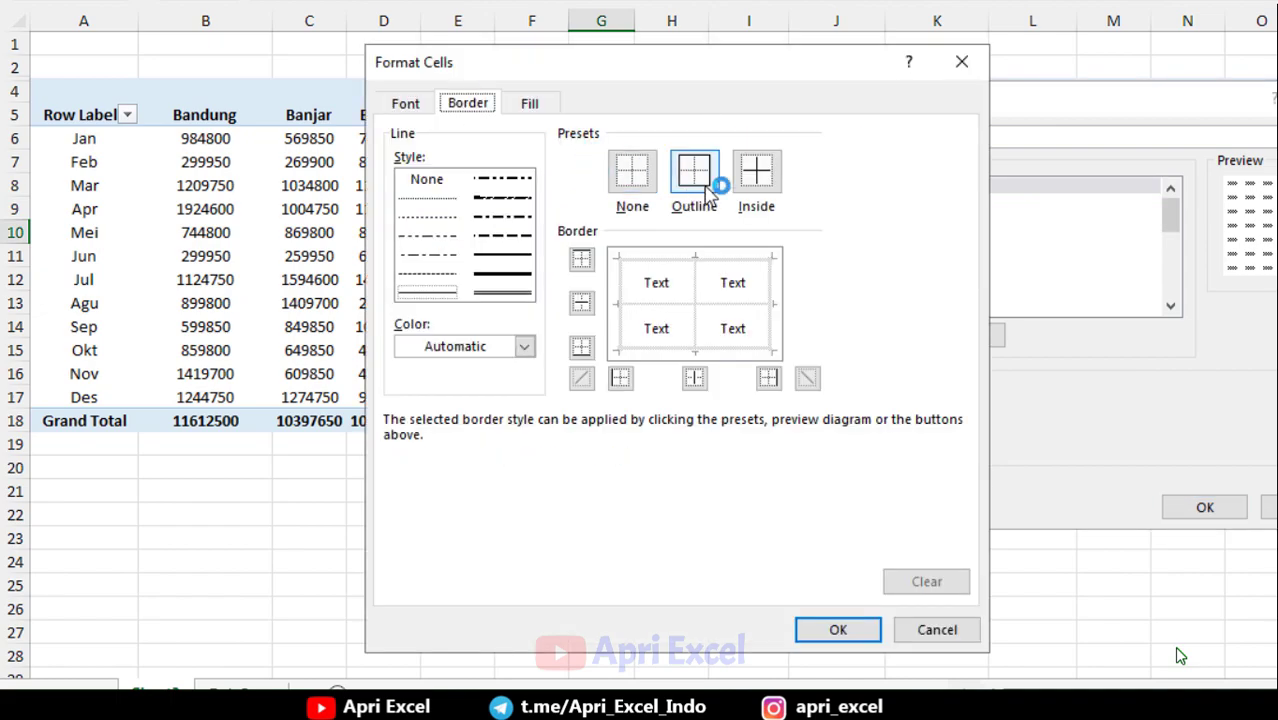
click(696, 180)
click(785, 185)
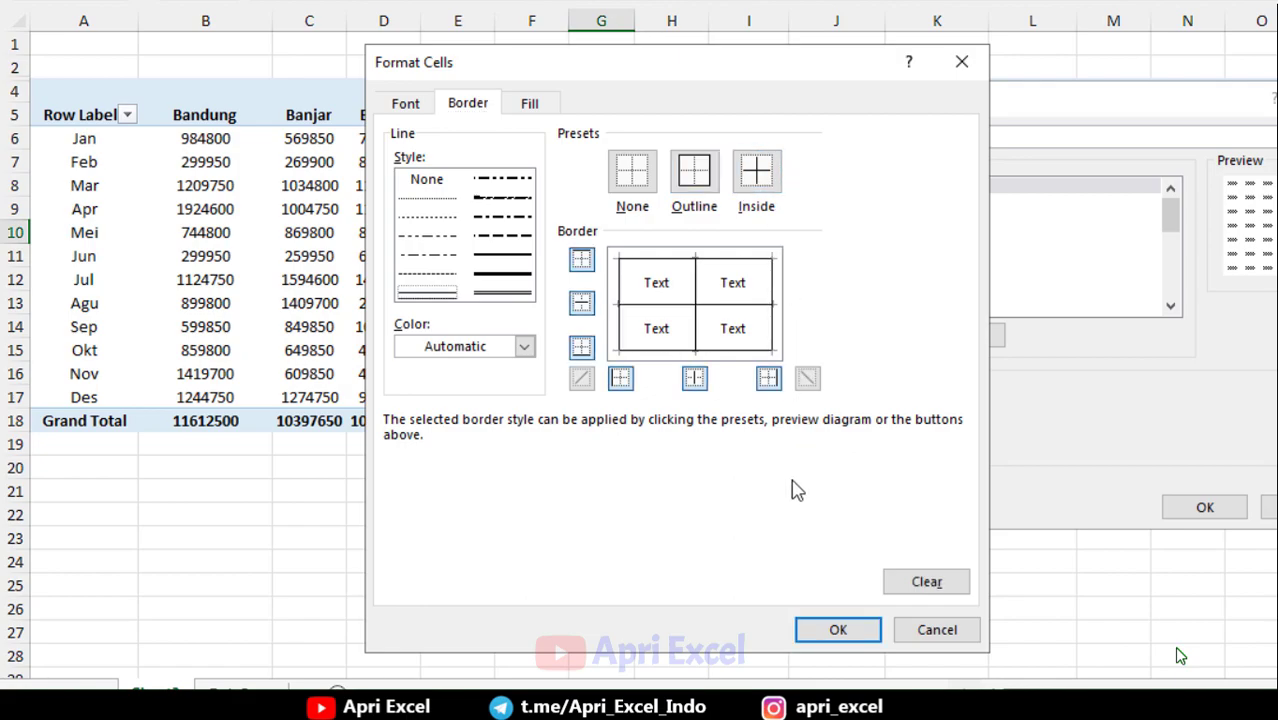
click(814, 638)
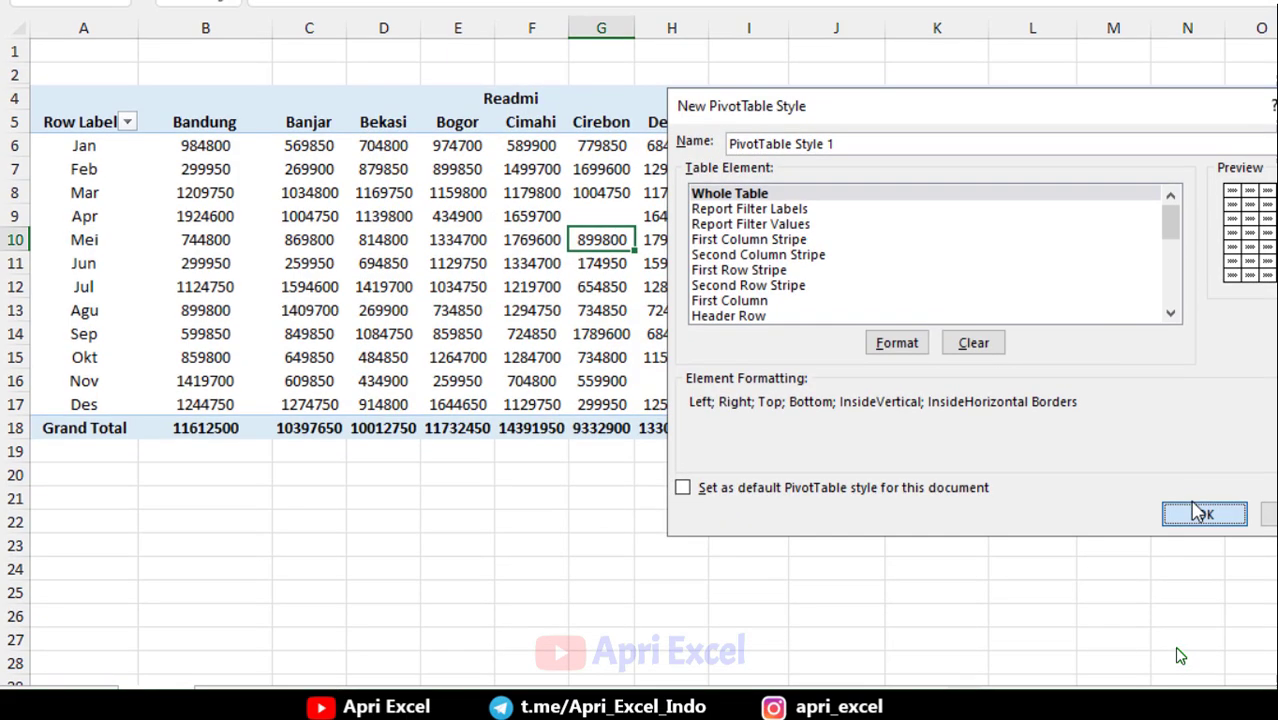
click(1201, 510)
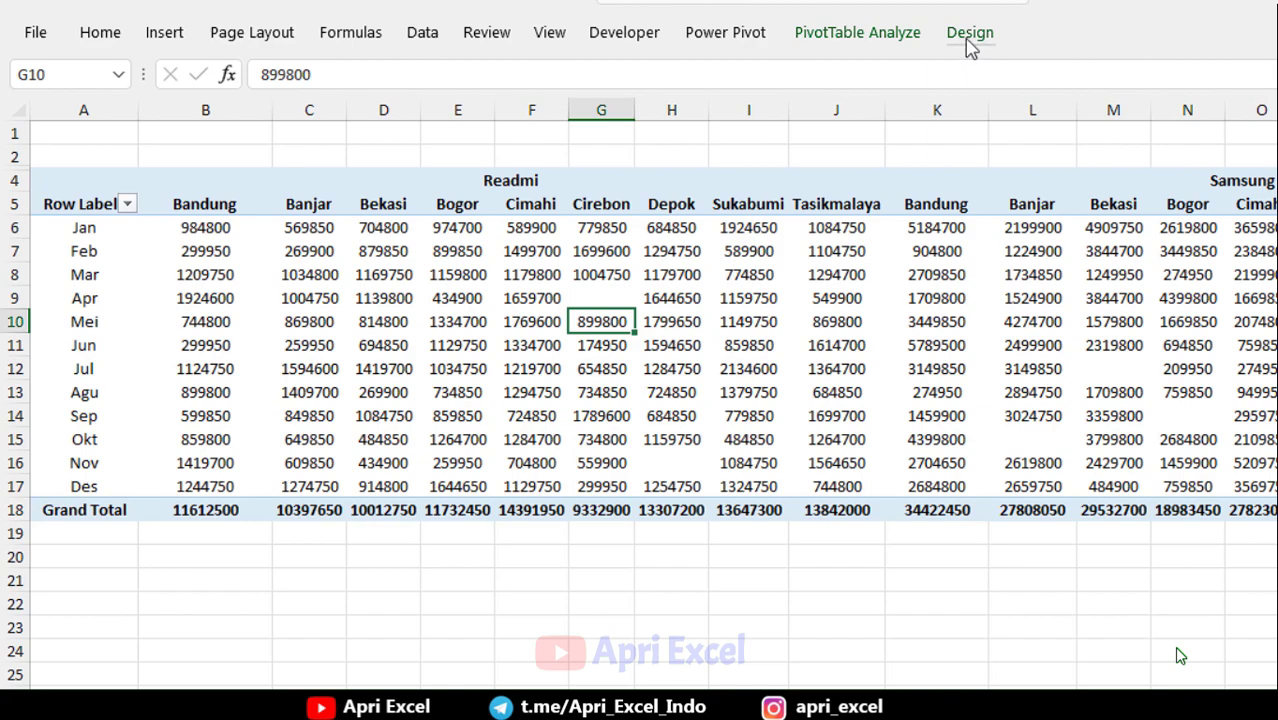
- Apply the custom PivotTable Style 1 so every pivot cell is boxed in borders
click(967, 42)
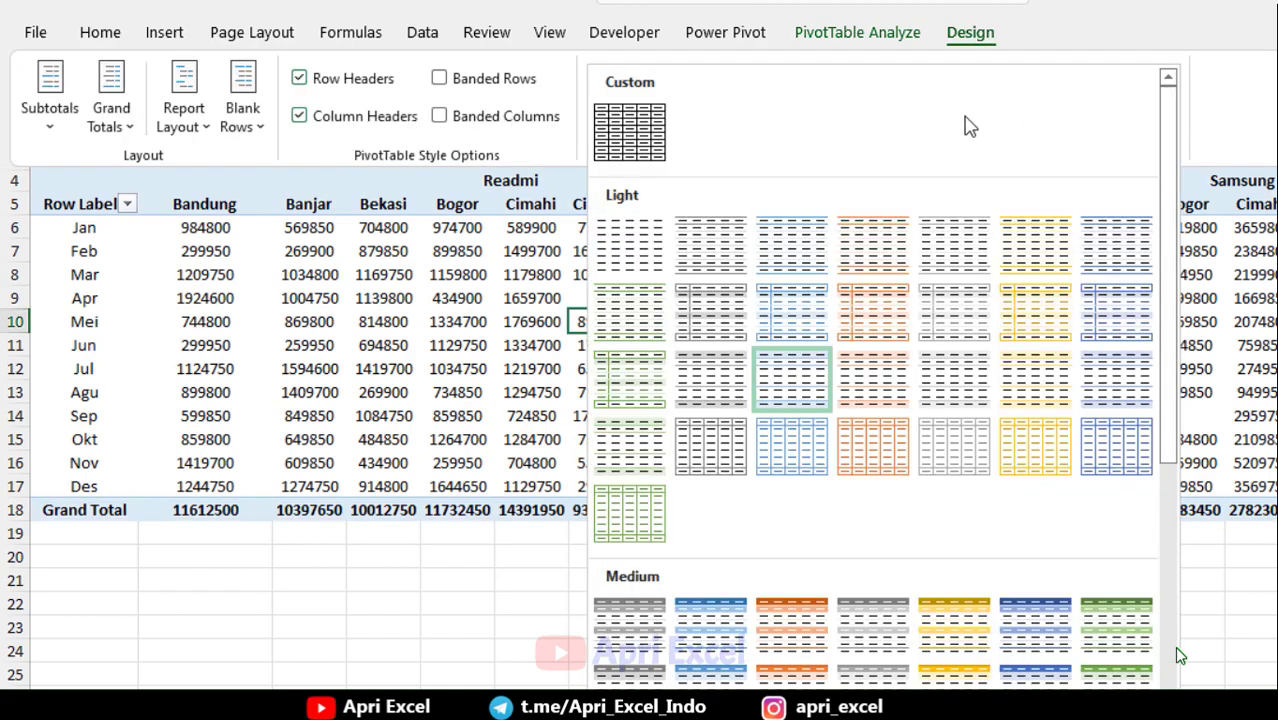
click(632, 130)
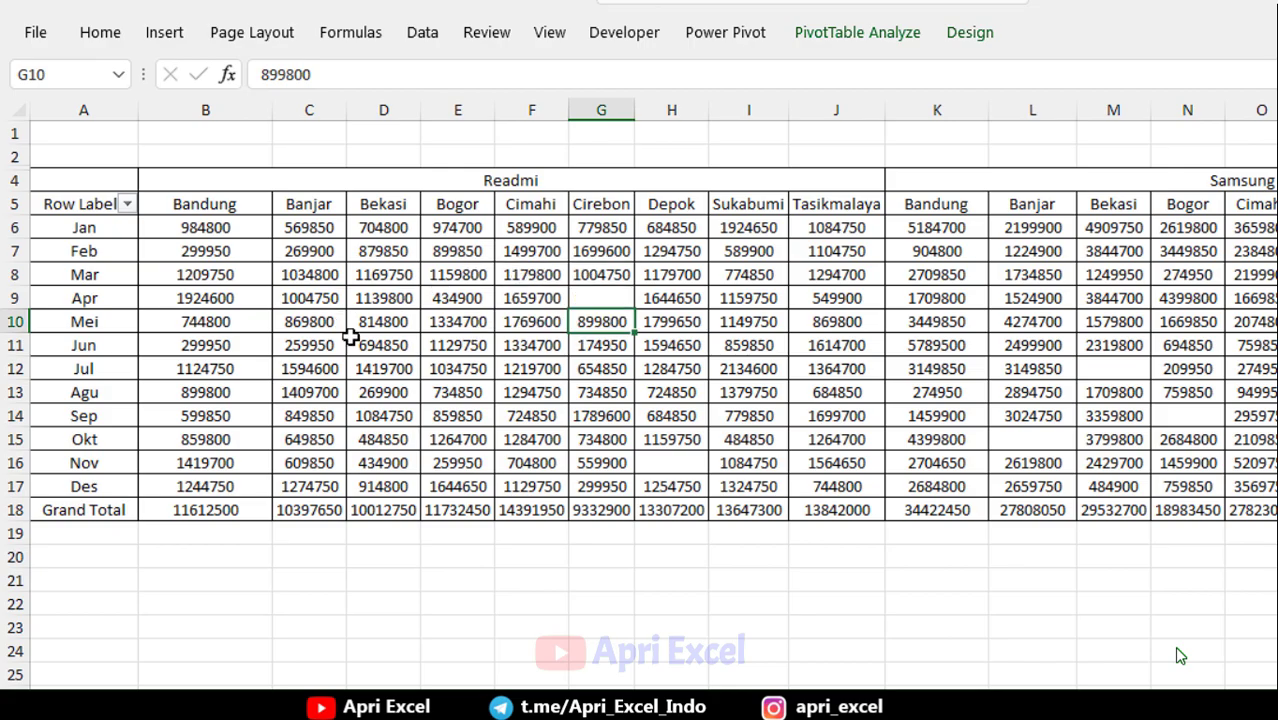
scroll(1180, 655, right, 6)
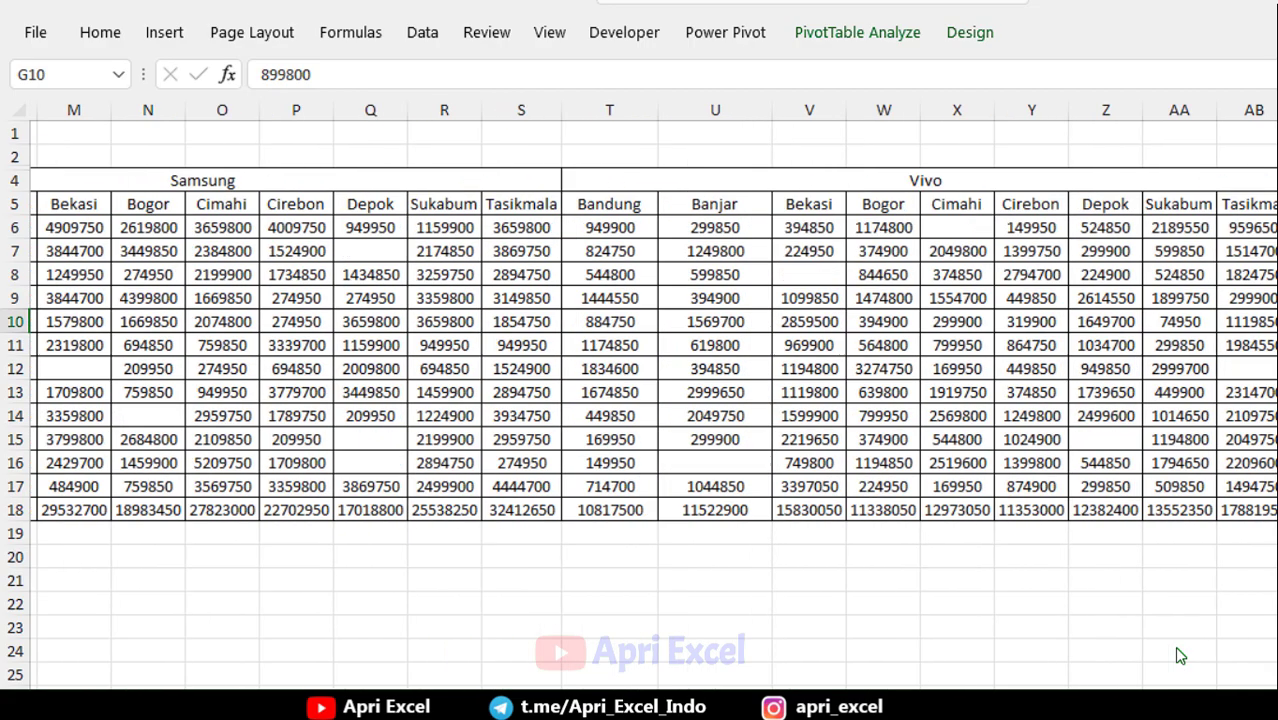
scroll(1180, 655, left, 2)
scroll(1180, 655, left, 4)
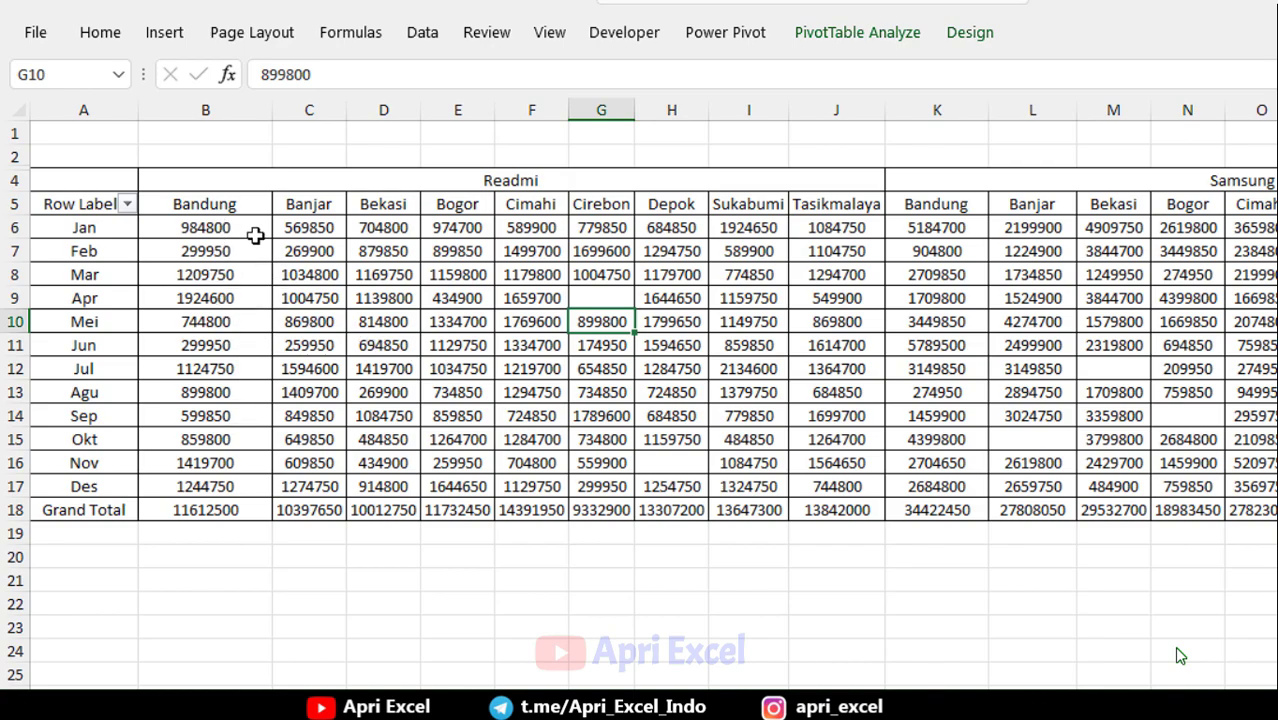
- Format the pivot's values as Accounting with the Rp symbol and 0 decimal places
right_click(306, 229)
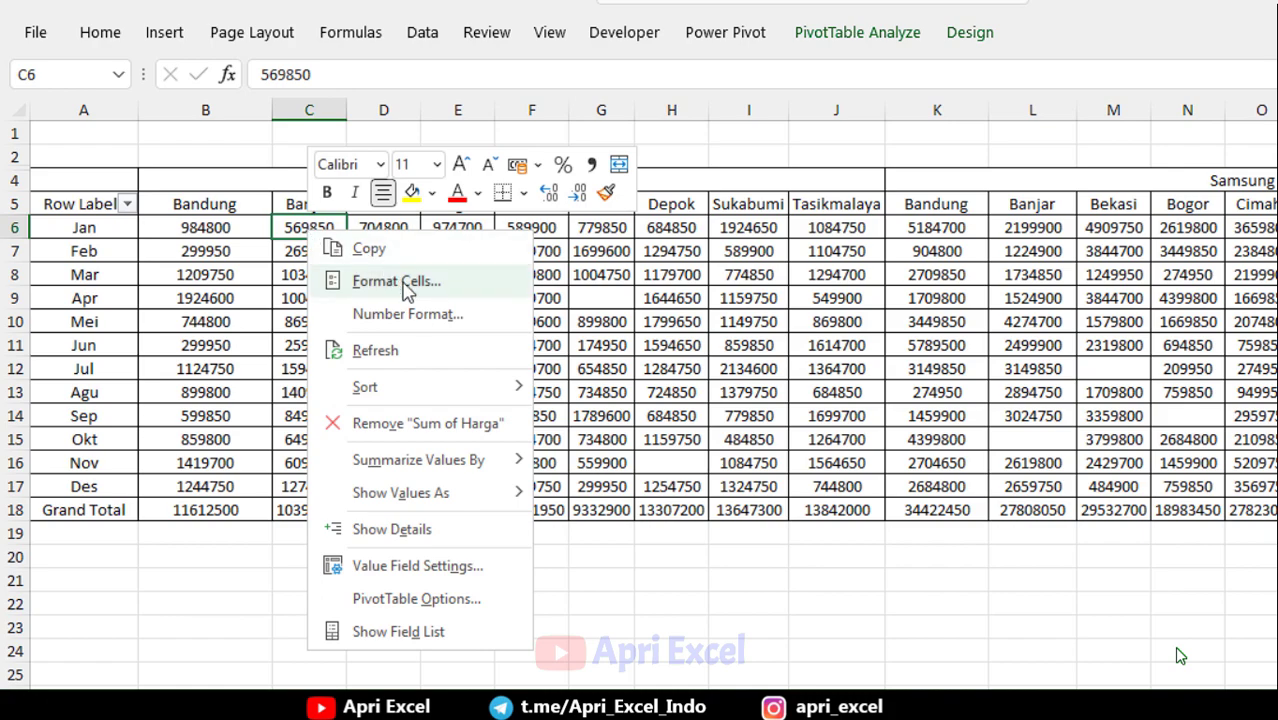
click(424, 316)
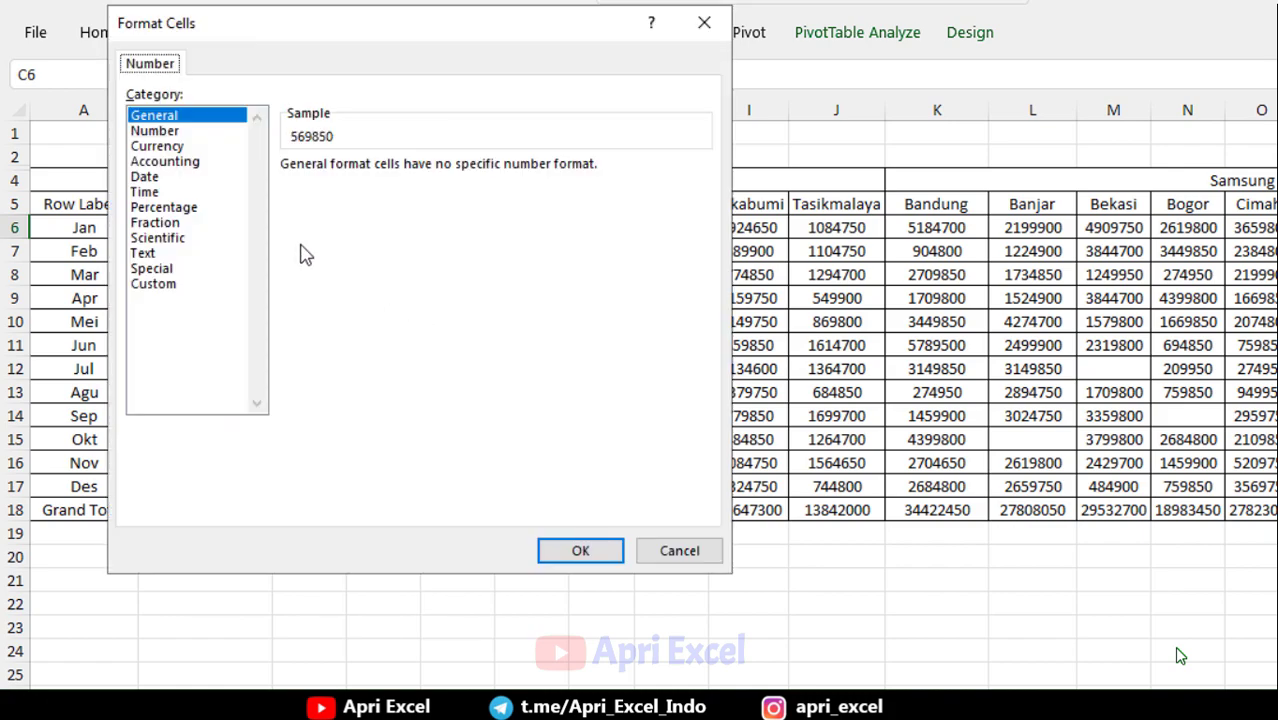
click(187, 163)
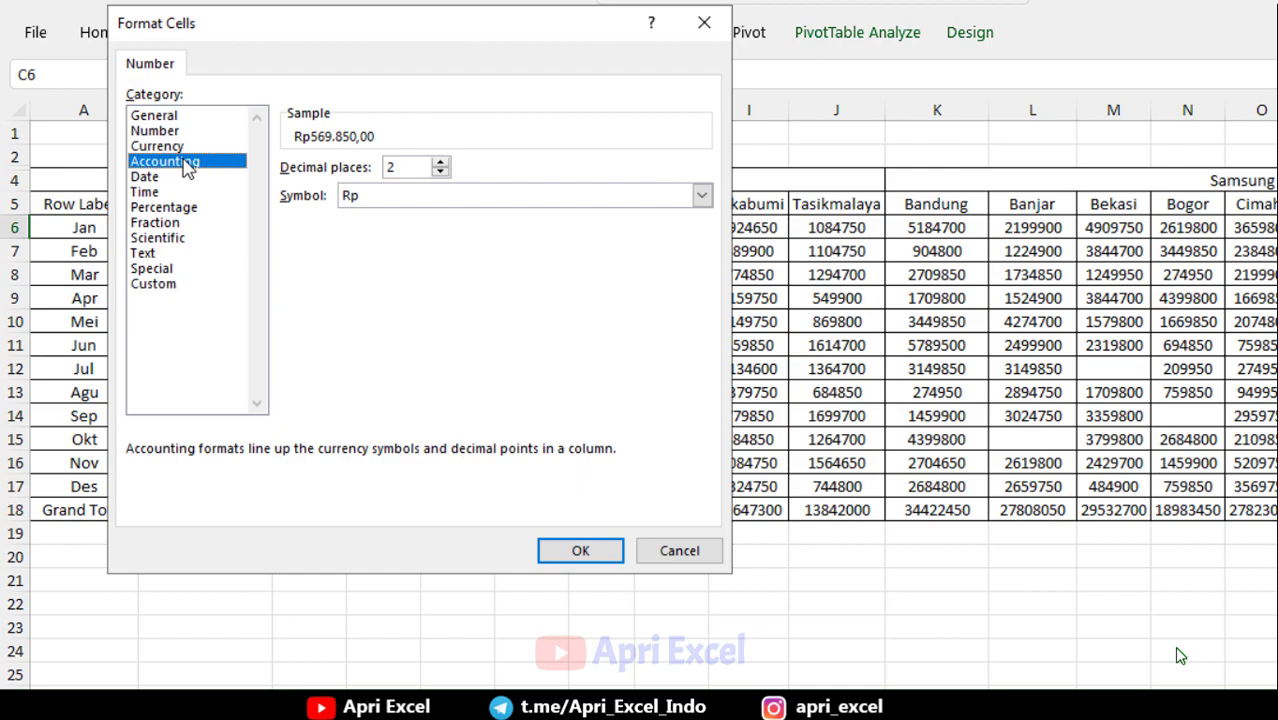
click(440, 172)
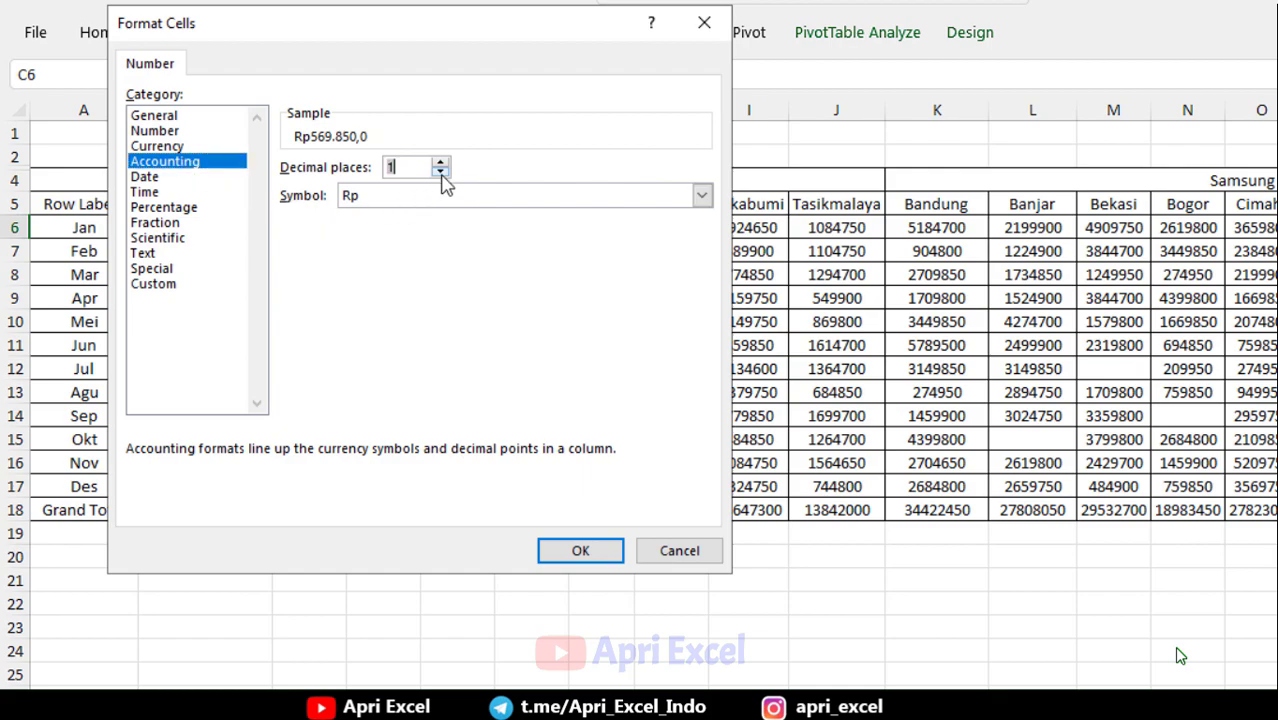
click(440, 172)
click(580, 552)
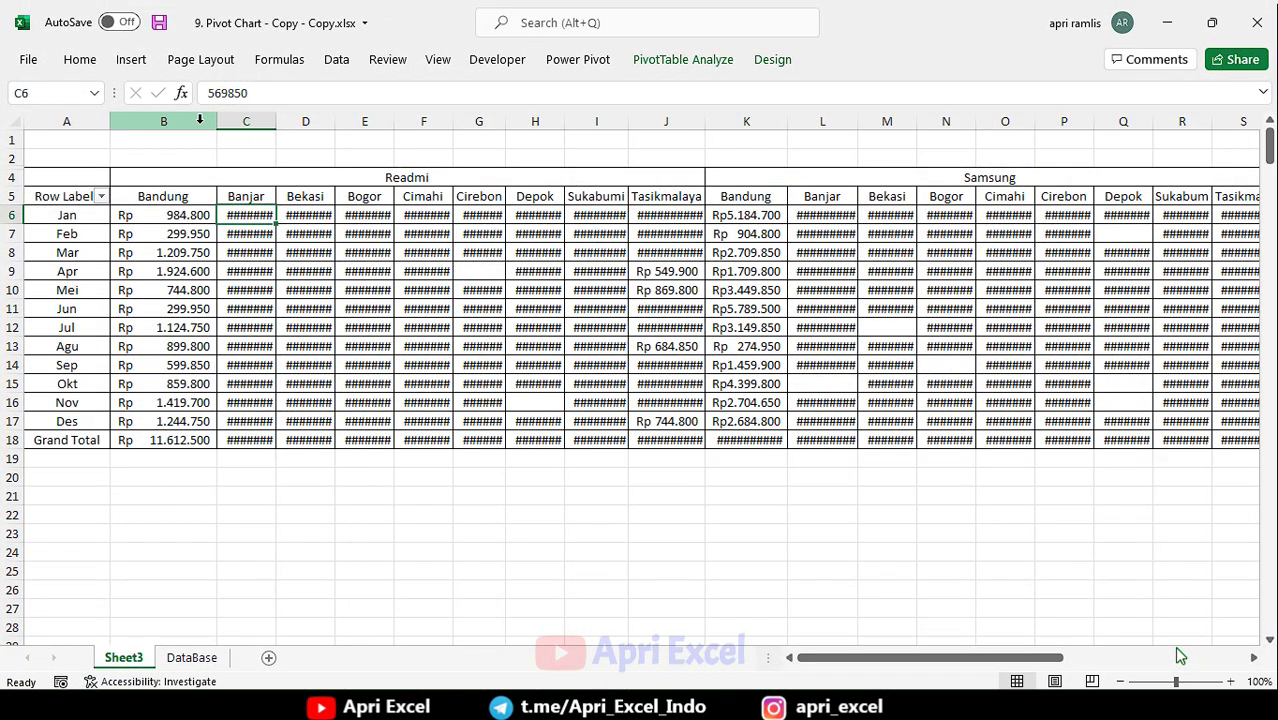
- Auto-fit columns B onward so every Rupiah sales total shows in full
drag(200, 120, 1245, 116)
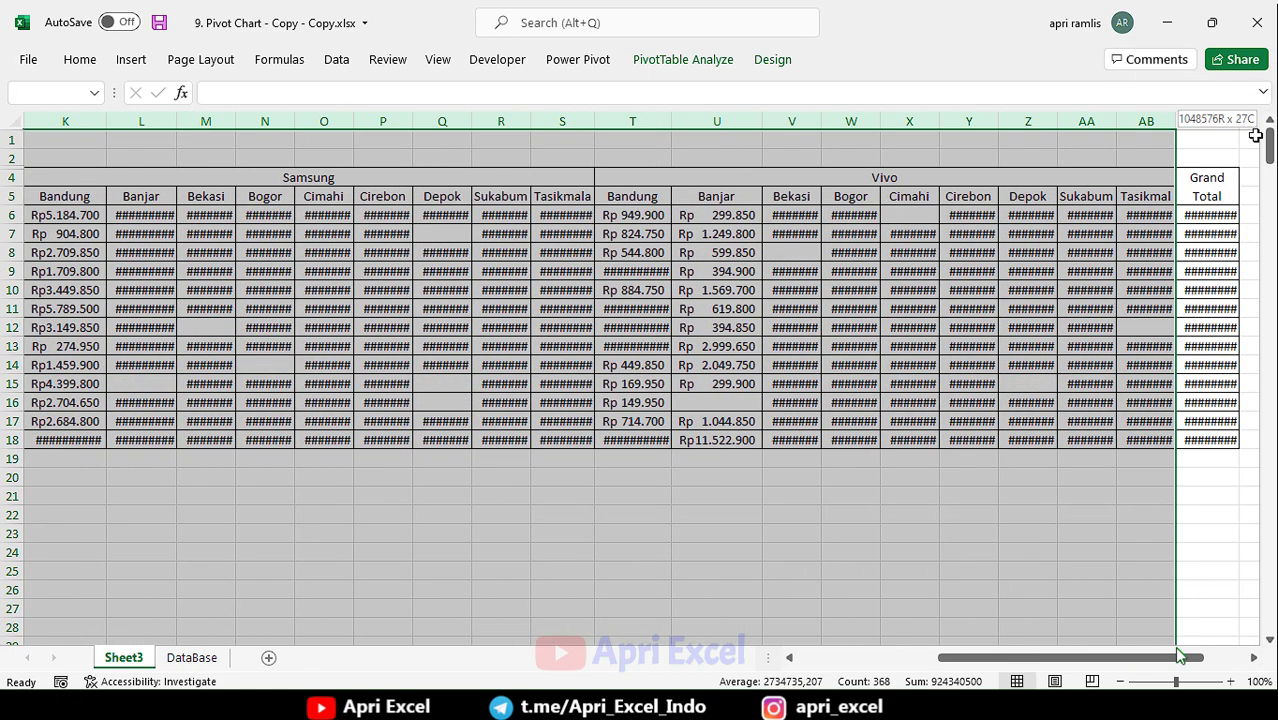
double_click(1245, 116)
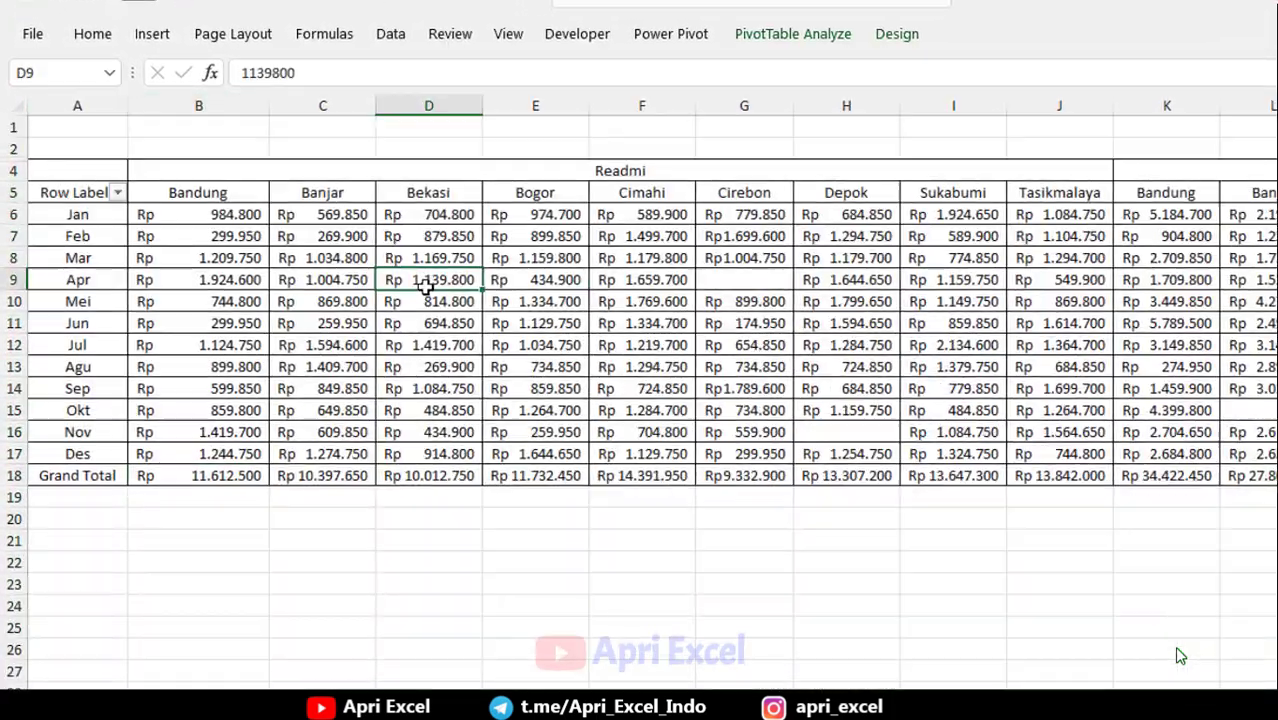
click(912, 33)
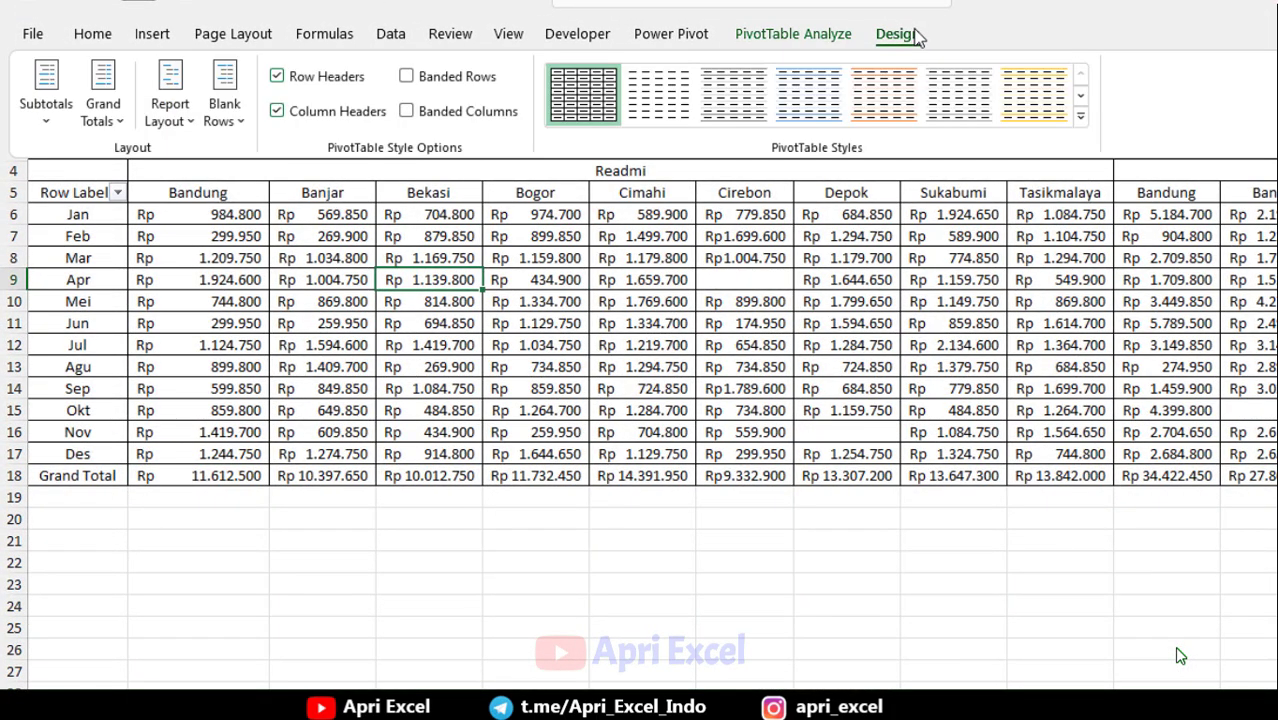
- Open PivotTable Style 1 for modification and select the Column Subheading 1 element
right_click(586, 100)
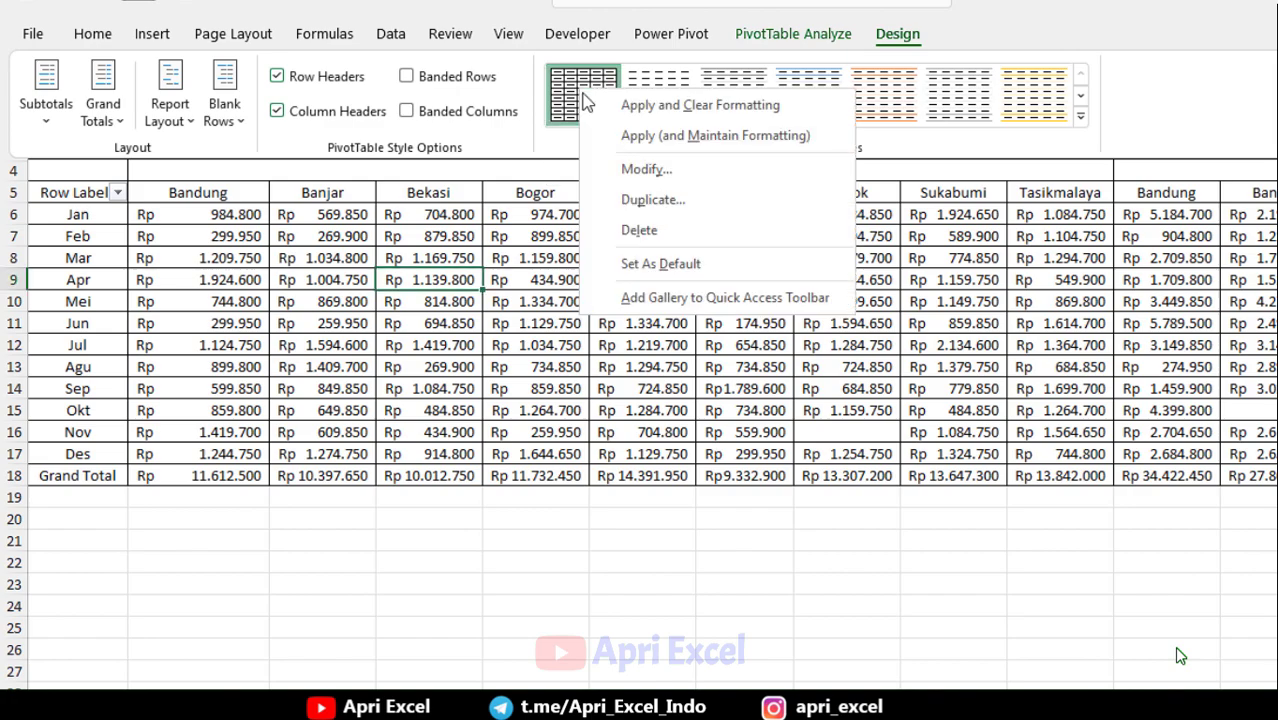
click(647, 172)
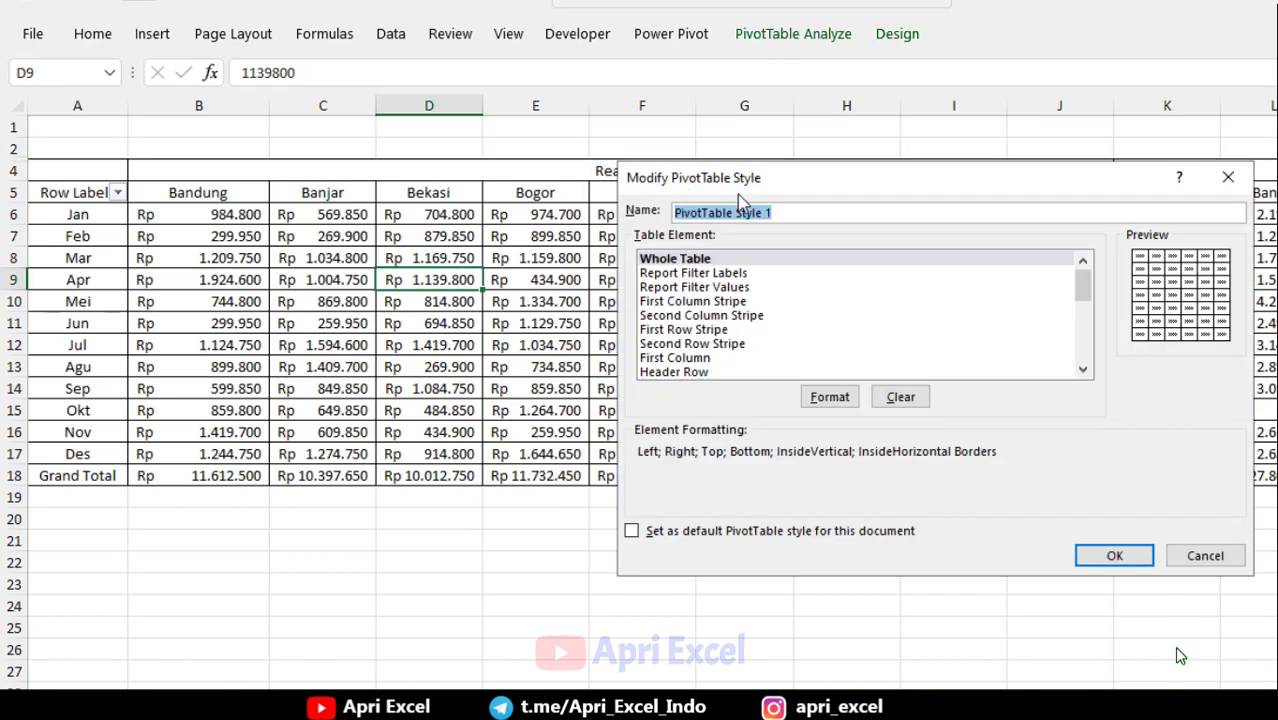
drag(809, 194, 795, 223)
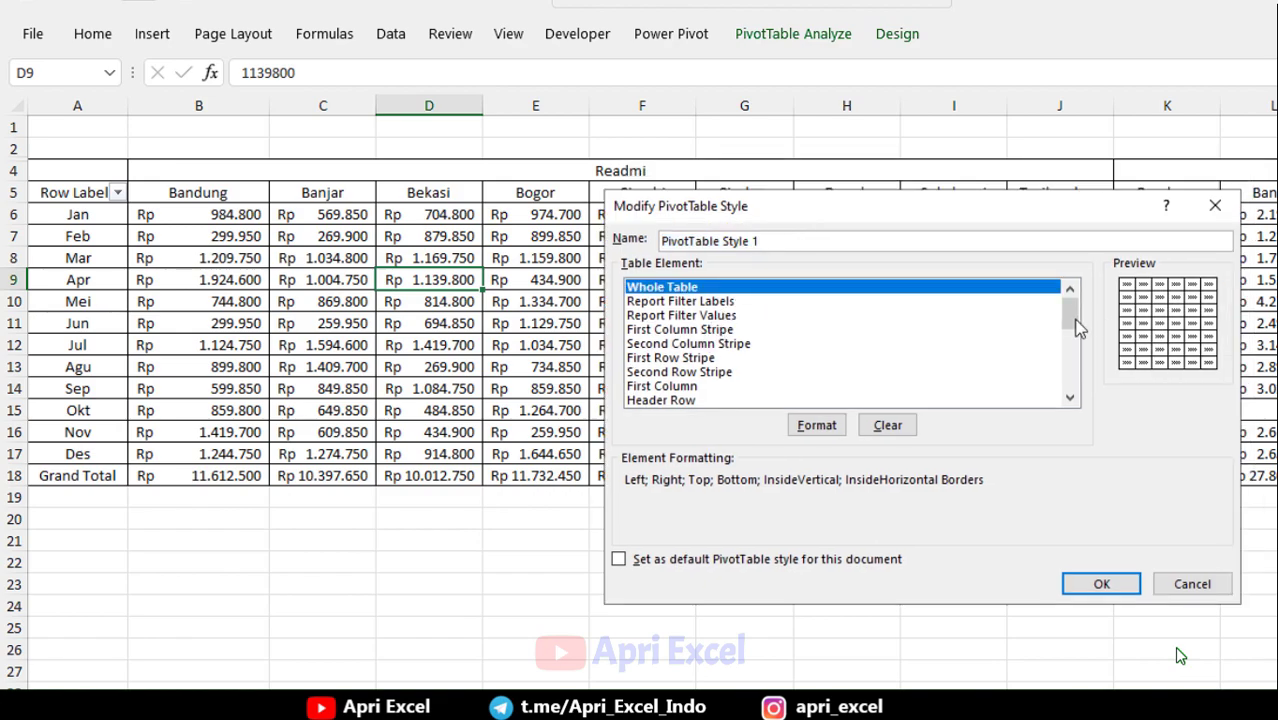
drag(1070, 316, 1085, 365)
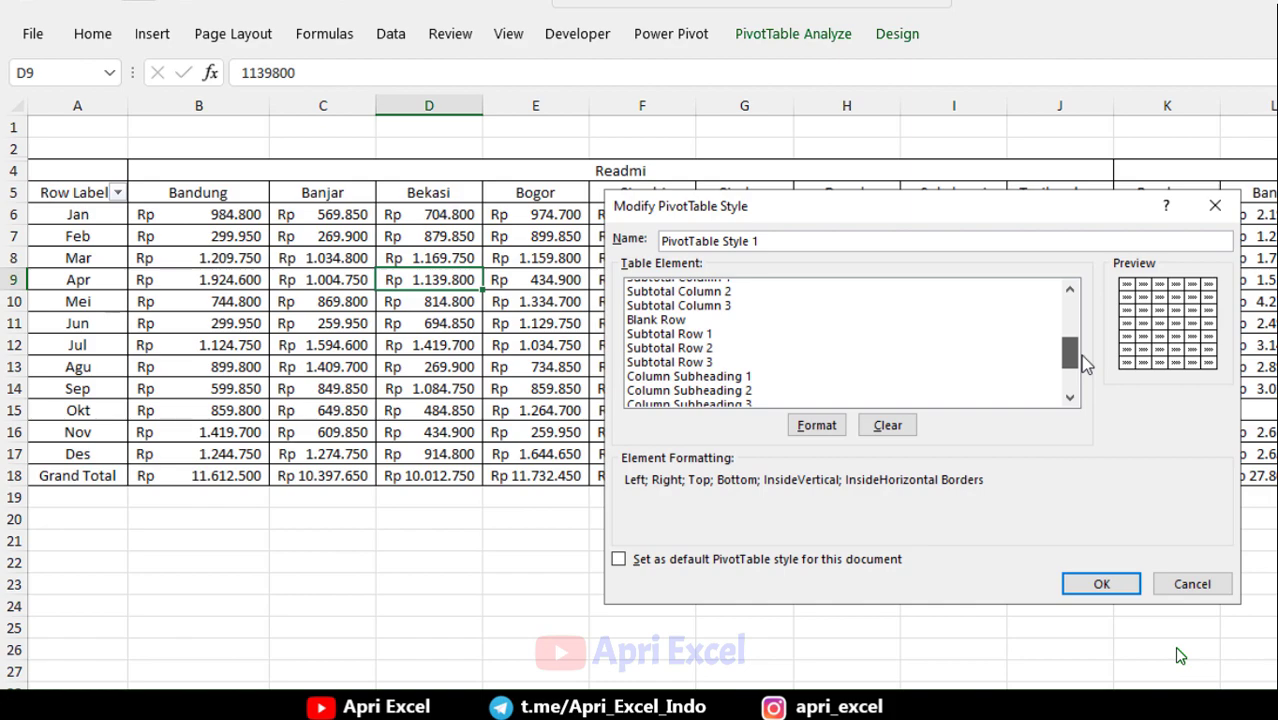
drag(1085, 365, 1080, 372)
click(738, 330)
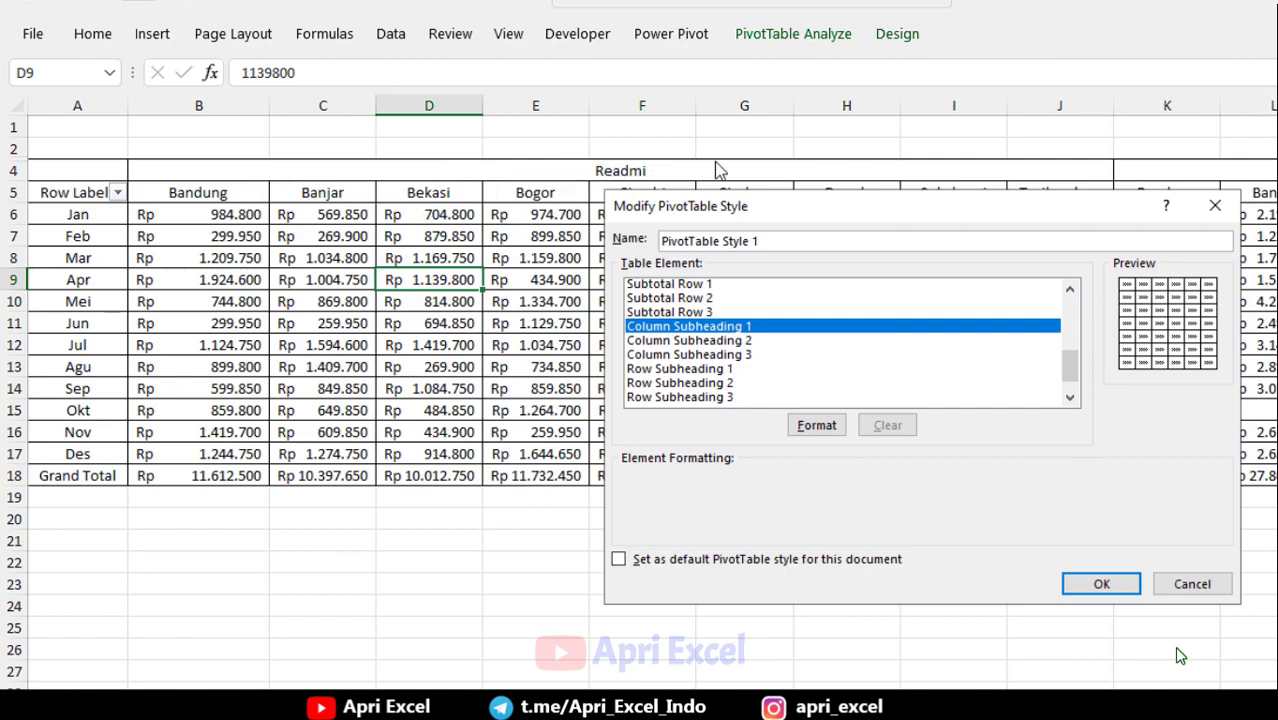
- Give Column Subheading 1 a dark navy fill with bold white text and save the style
click(830, 431)
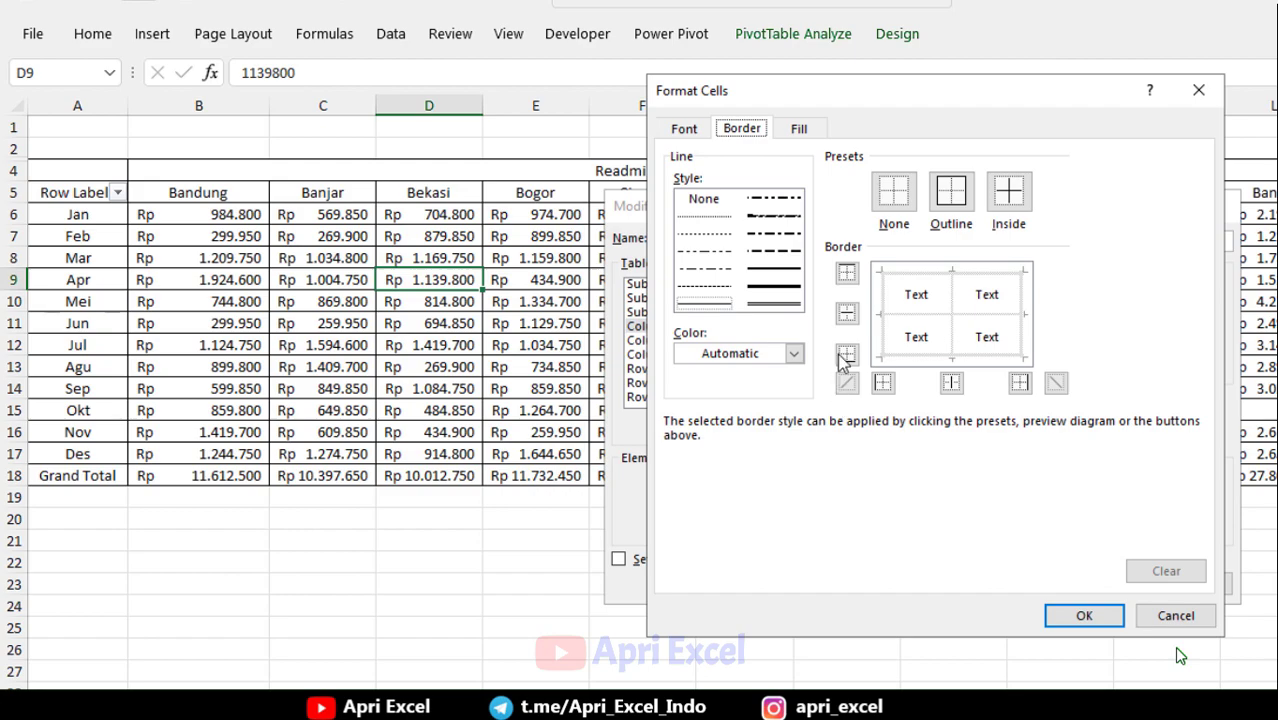
click(800, 130)
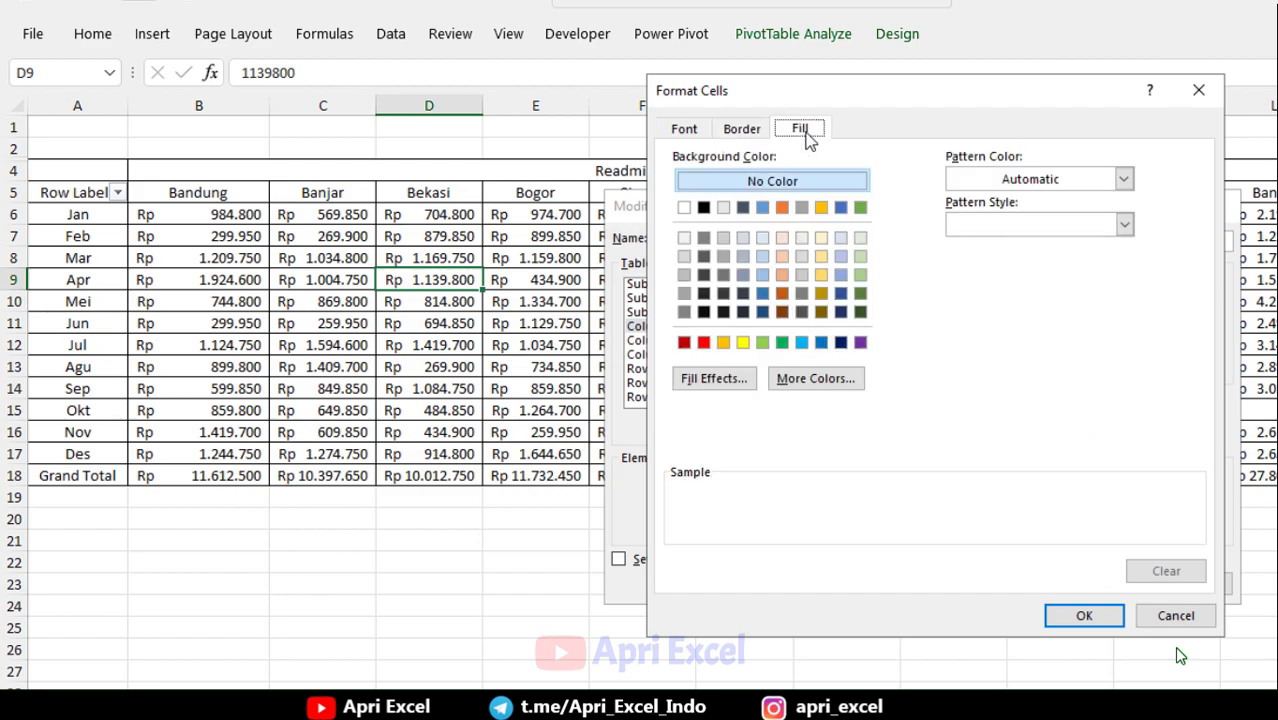
click(841, 343)
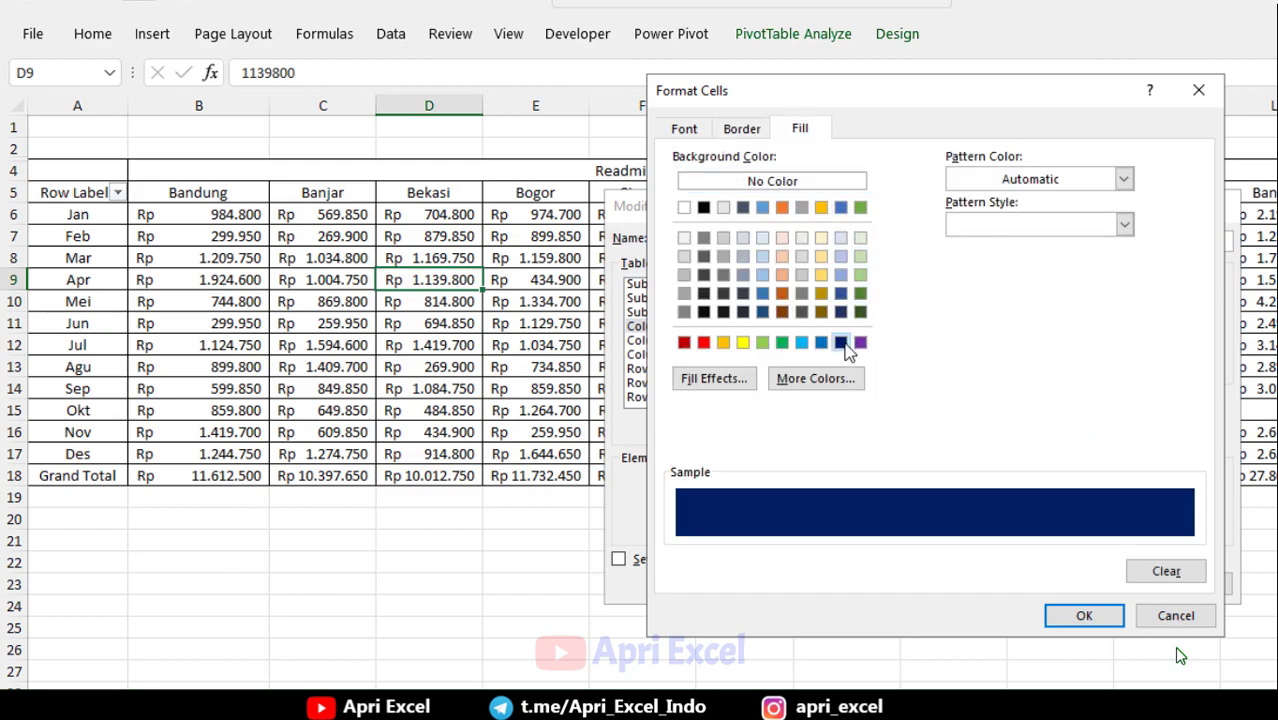
click(684, 131)
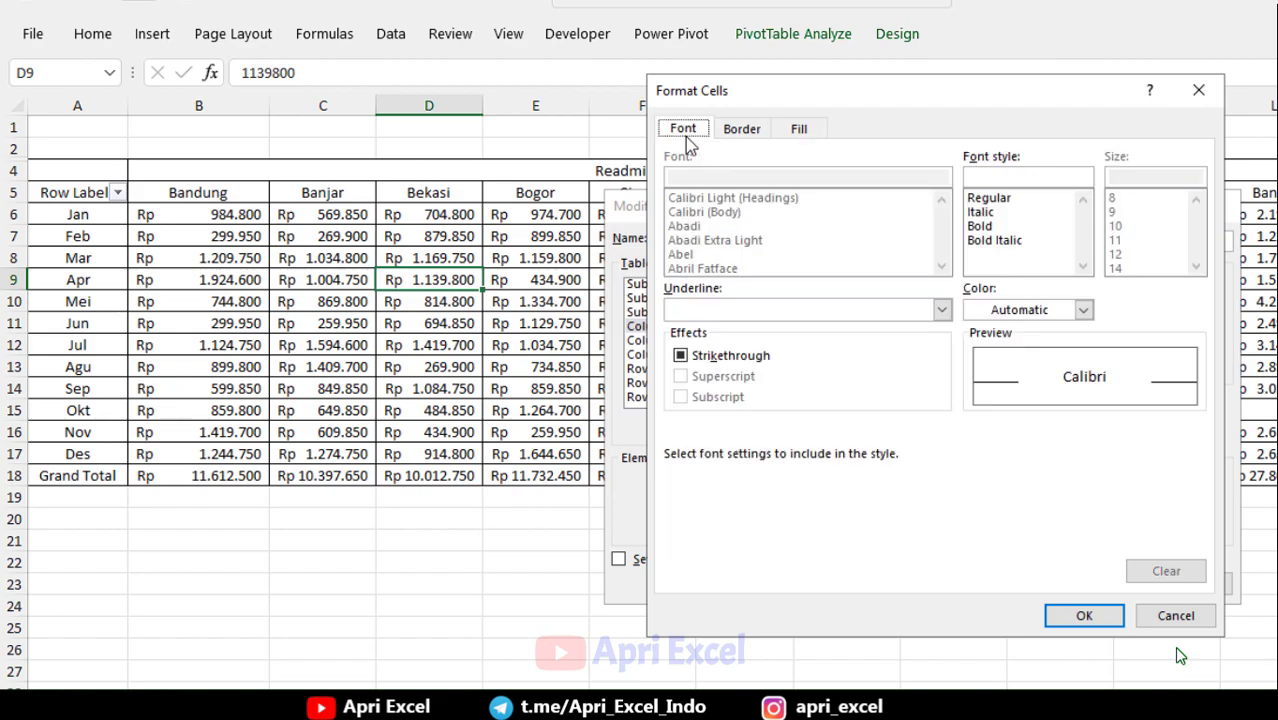
click(980, 226)
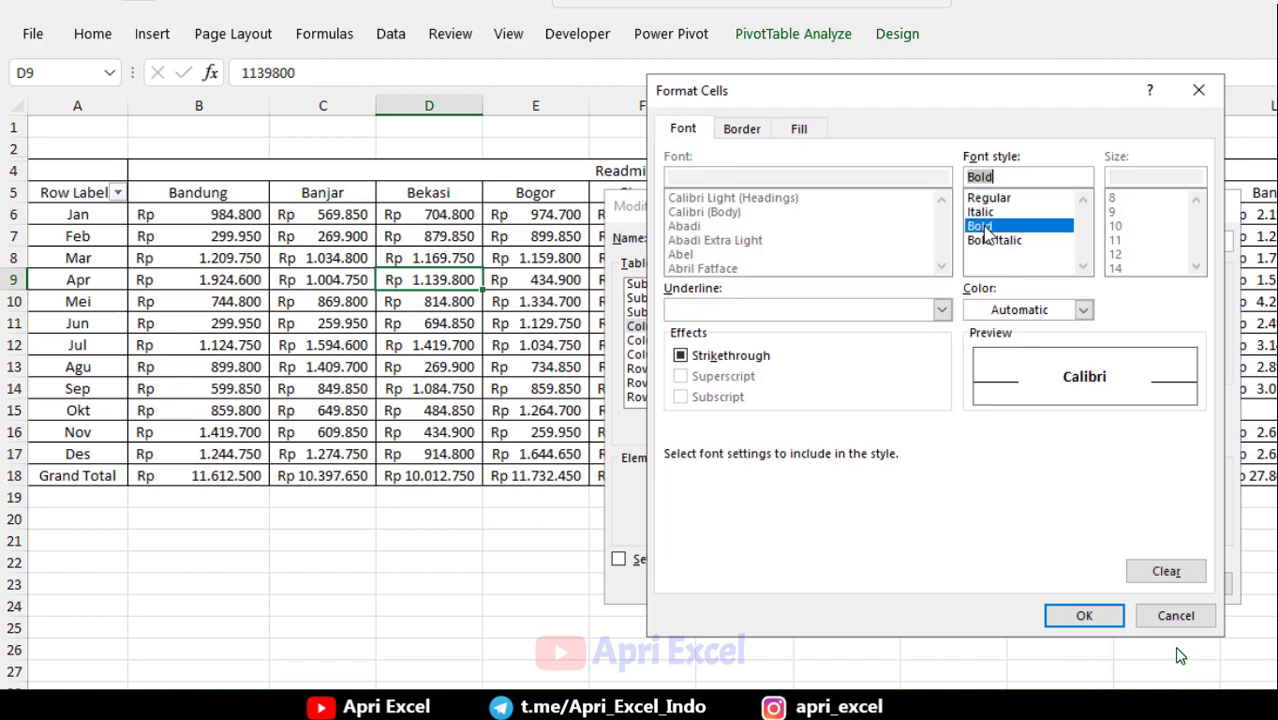
click(1083, 310)
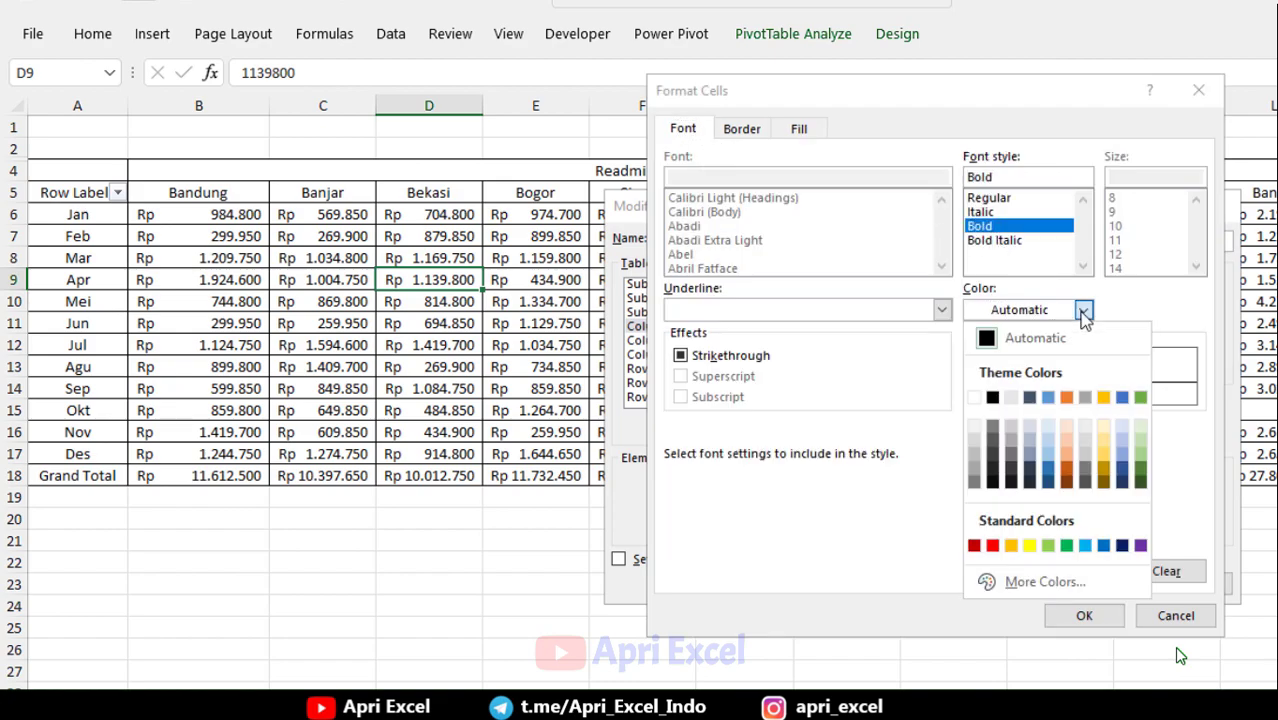
click(975, 397)
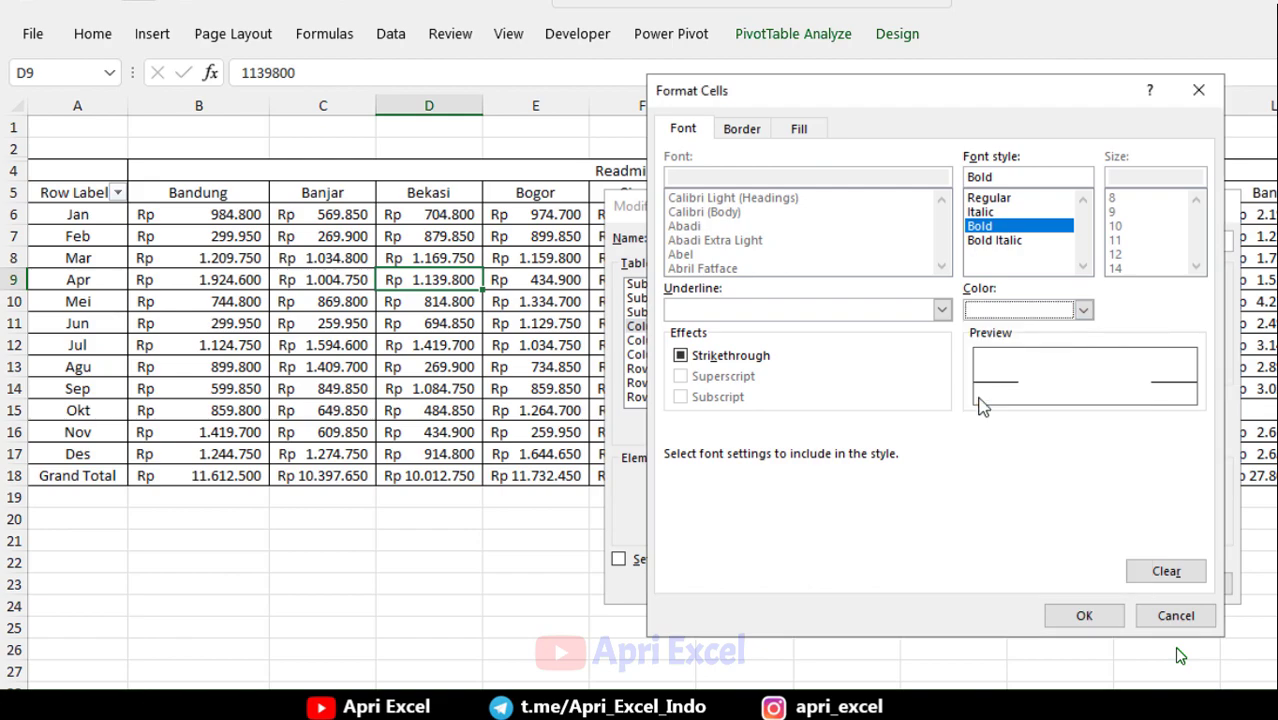
click(1084, 615)
click(1100, 585)
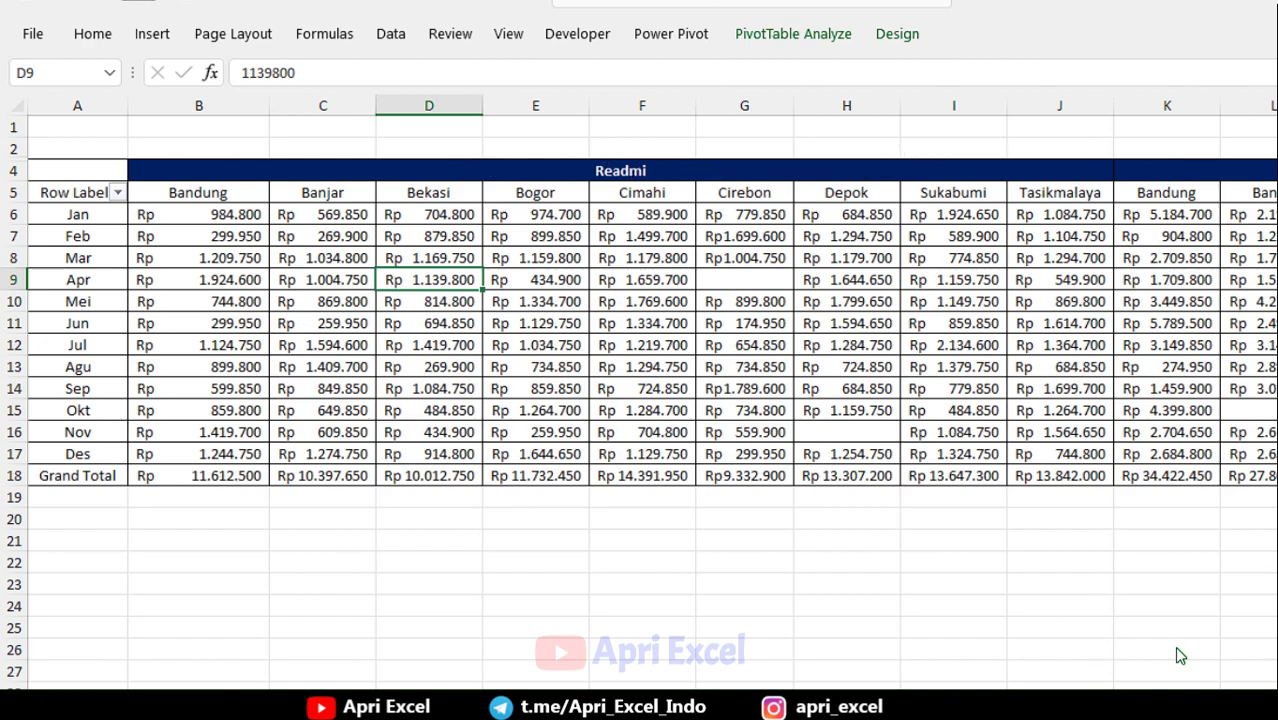
scroll(1180, 656, right, 2)
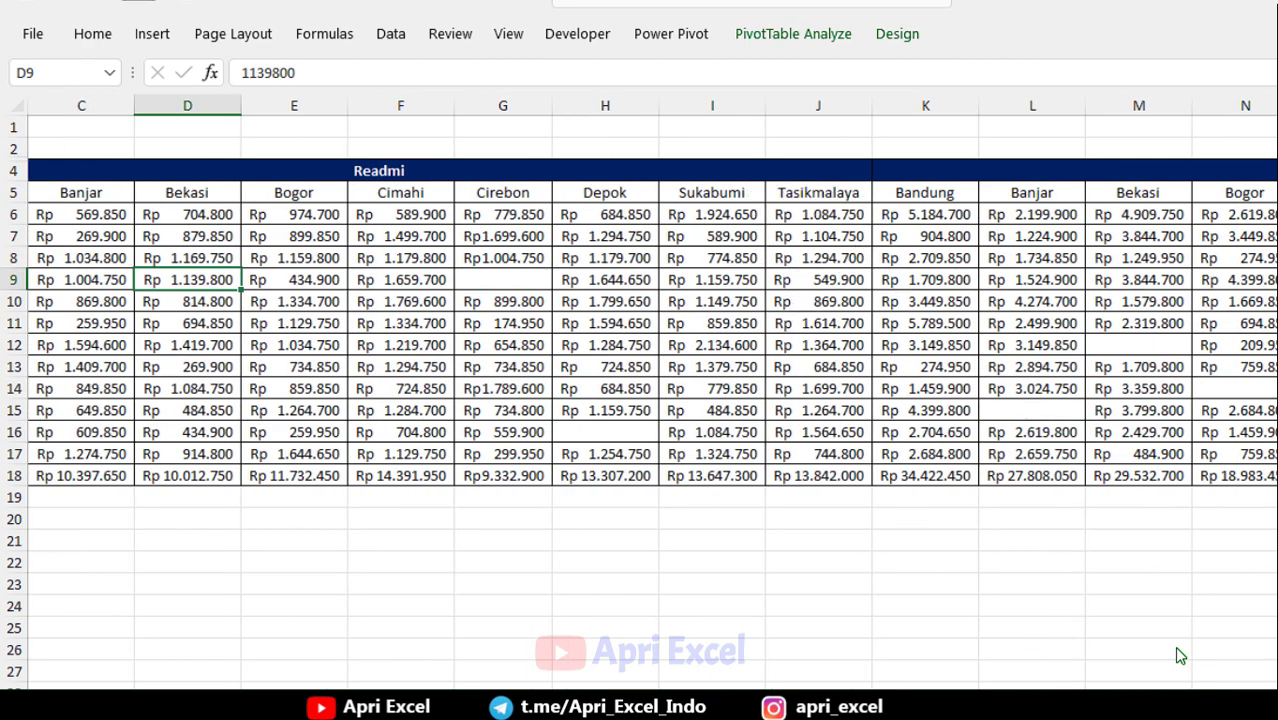
scroll(1180, 656, left, 2)
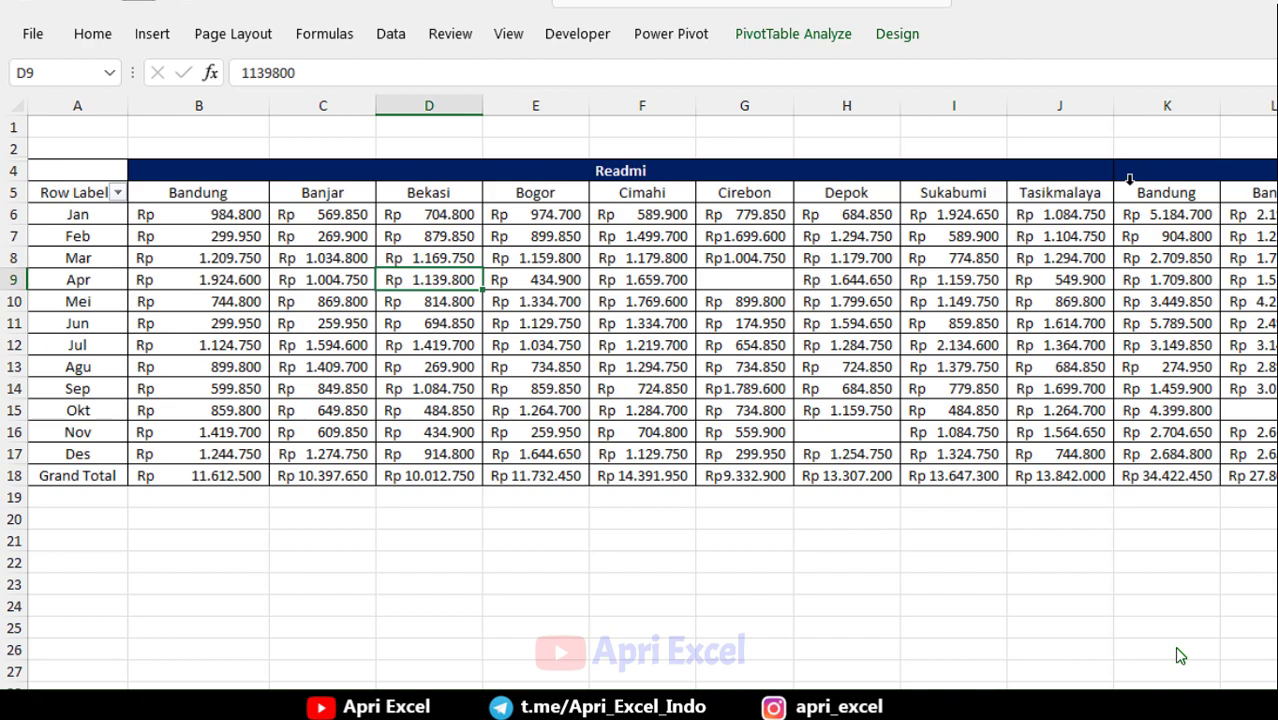
- Add a white outline border to Column Subheading 1 in PivotTable Style 1 and save it
click(890, 38)
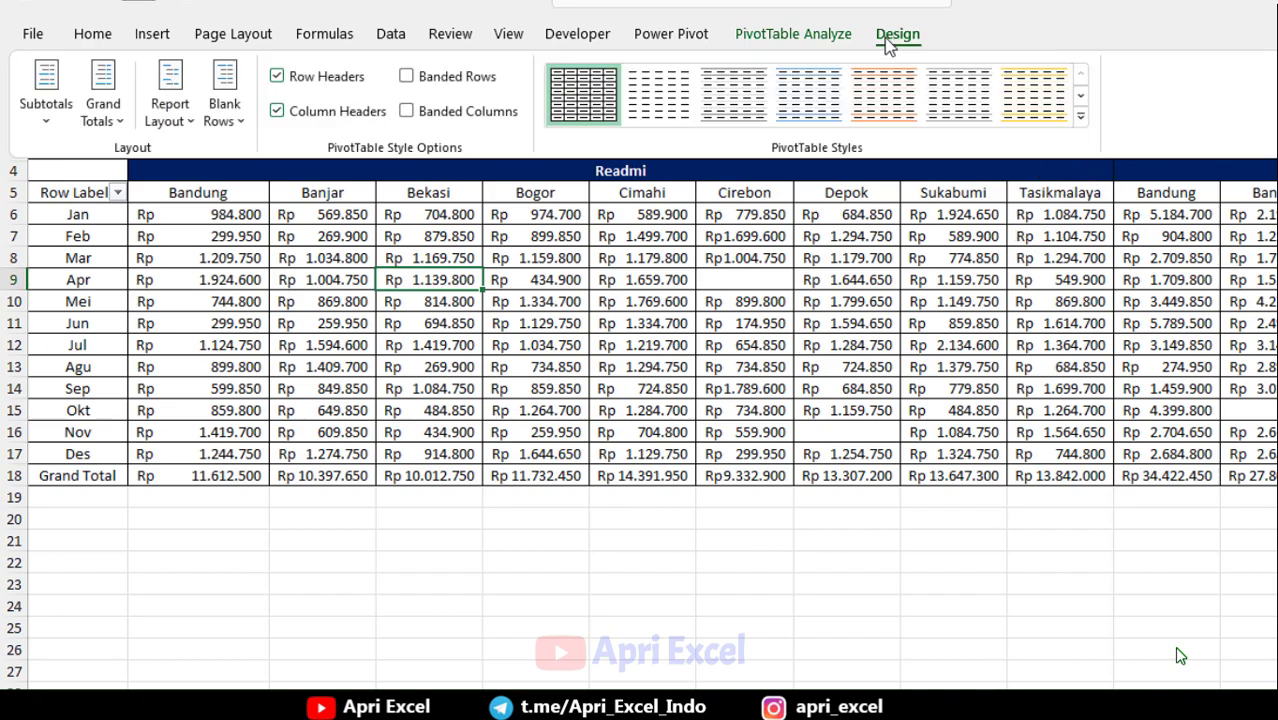
right_click(588, 90)
click(640, 161)
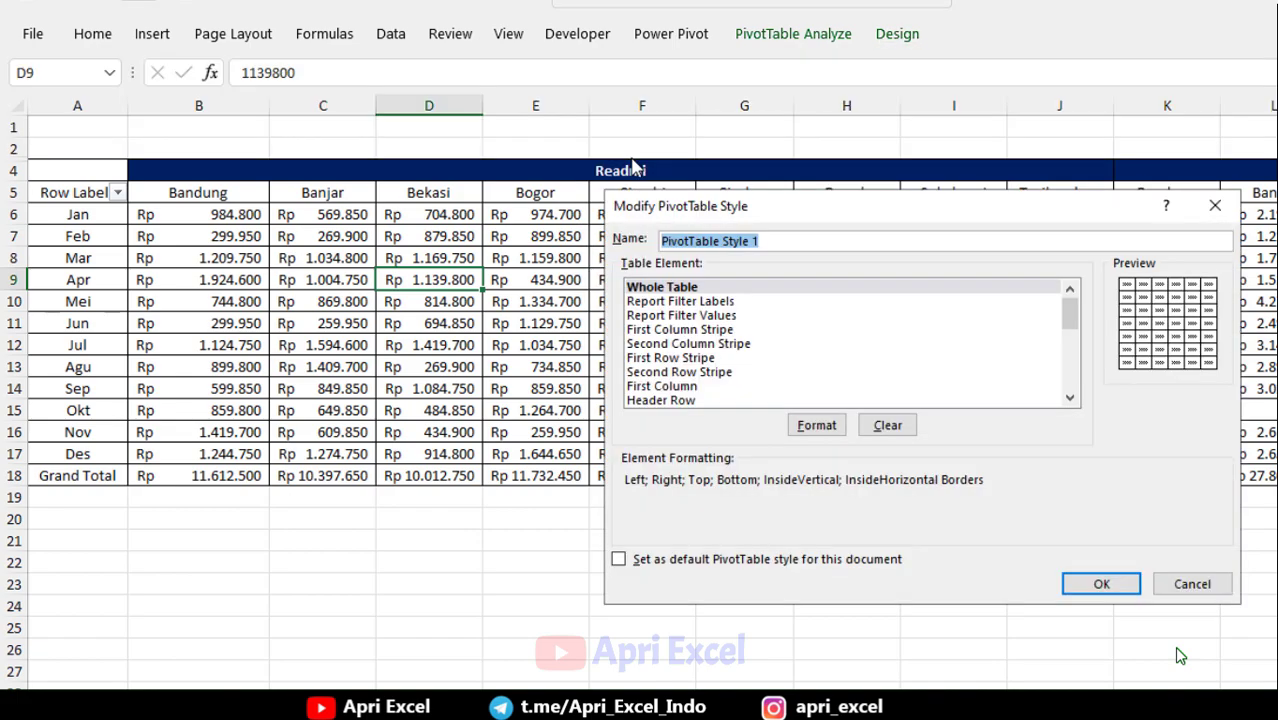
drag(1070, 318, 1070, 362)
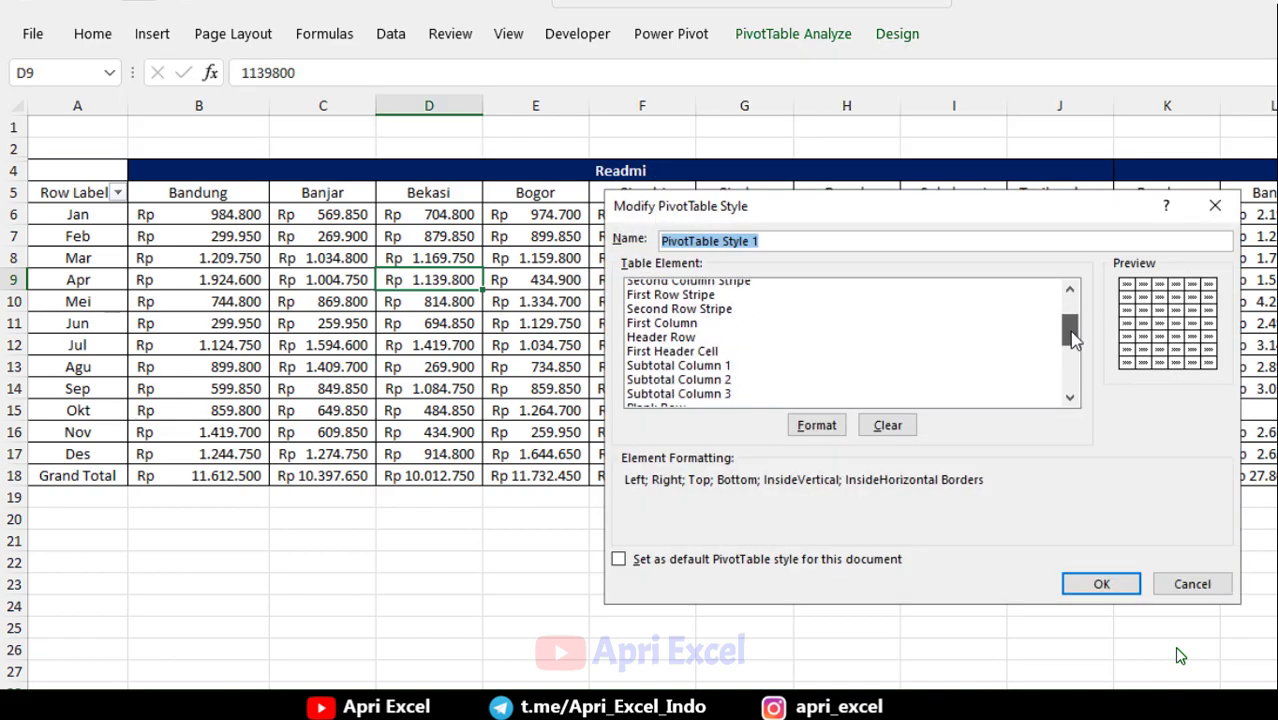
click(682, 347)
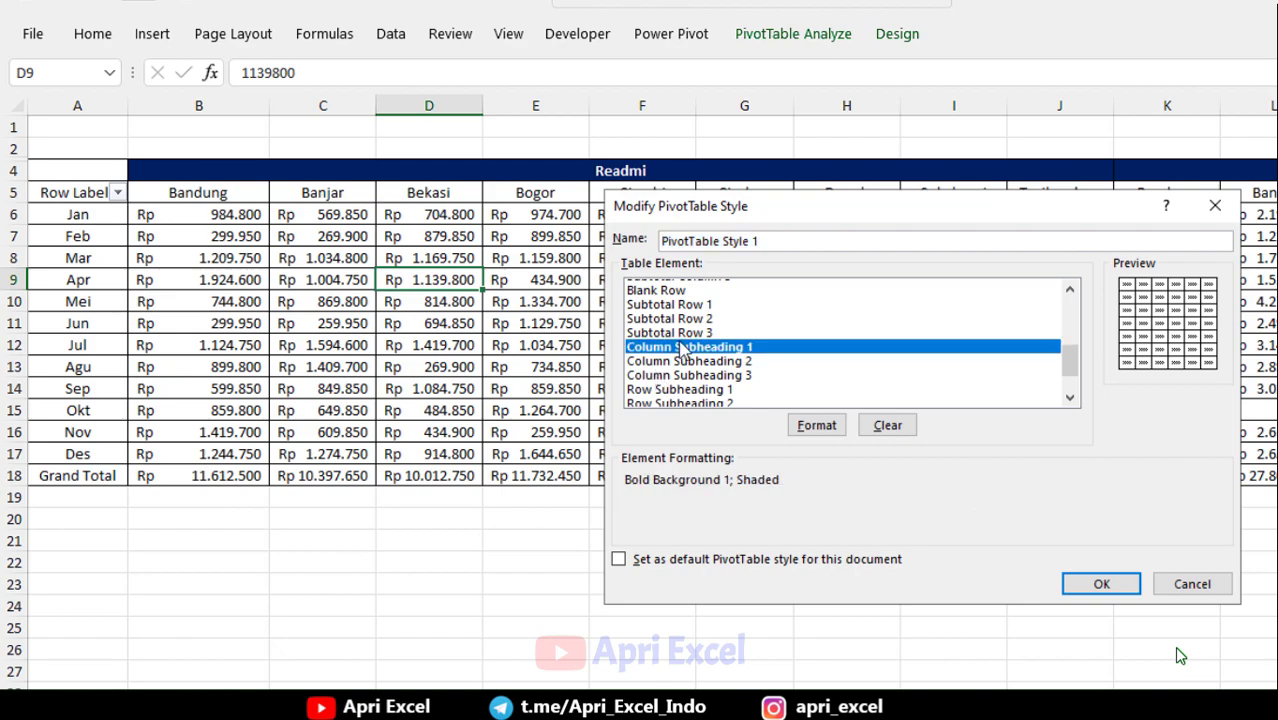
click(834, 427)
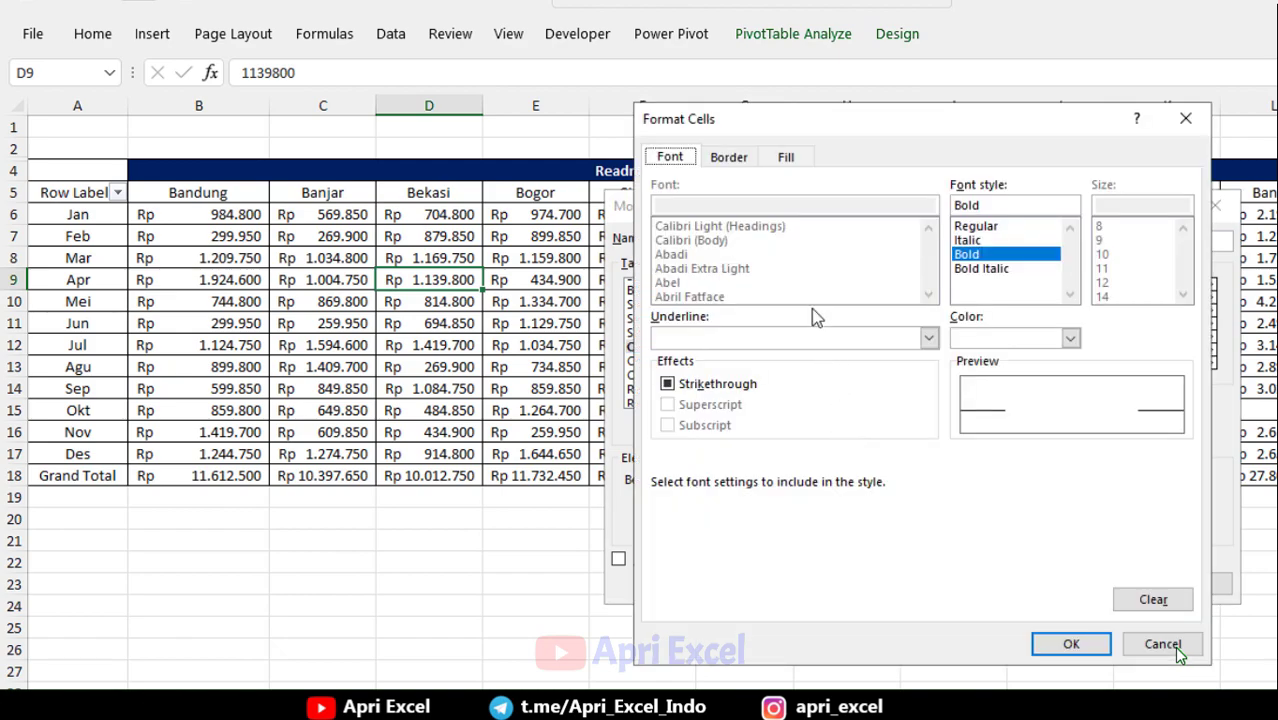
click(730, 158)
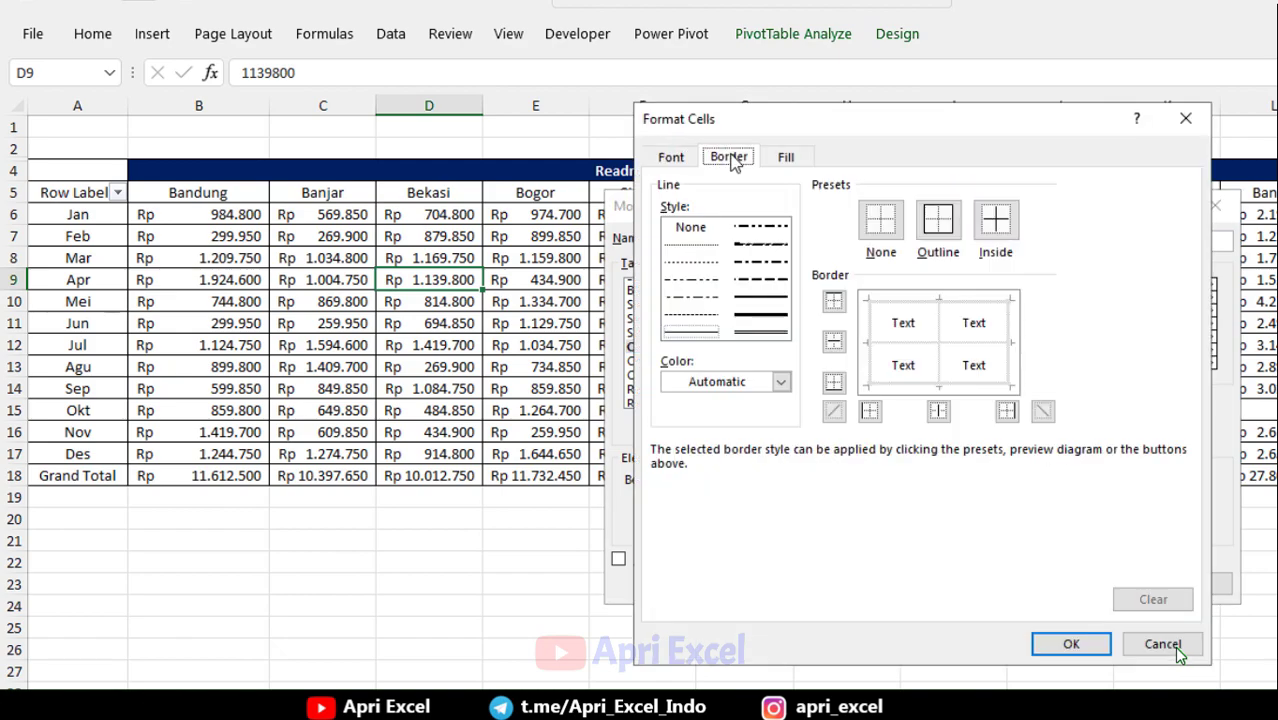
click(760, 386)
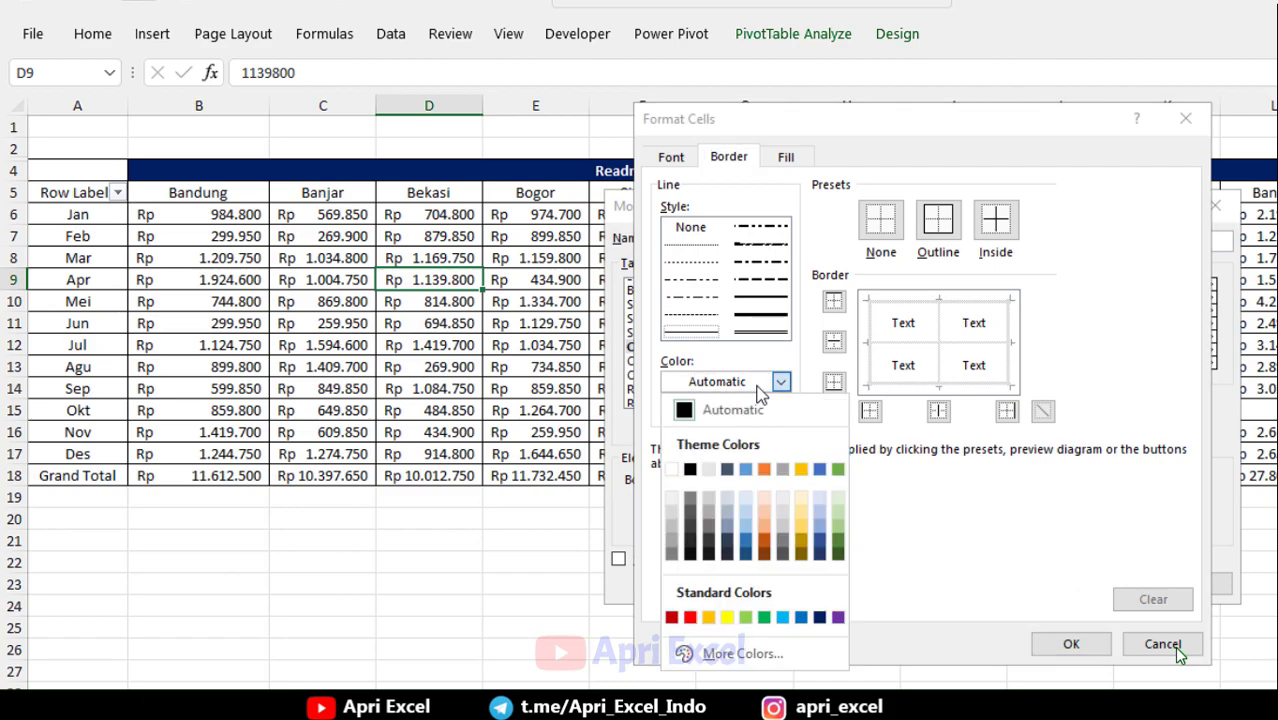
click(674, 470)
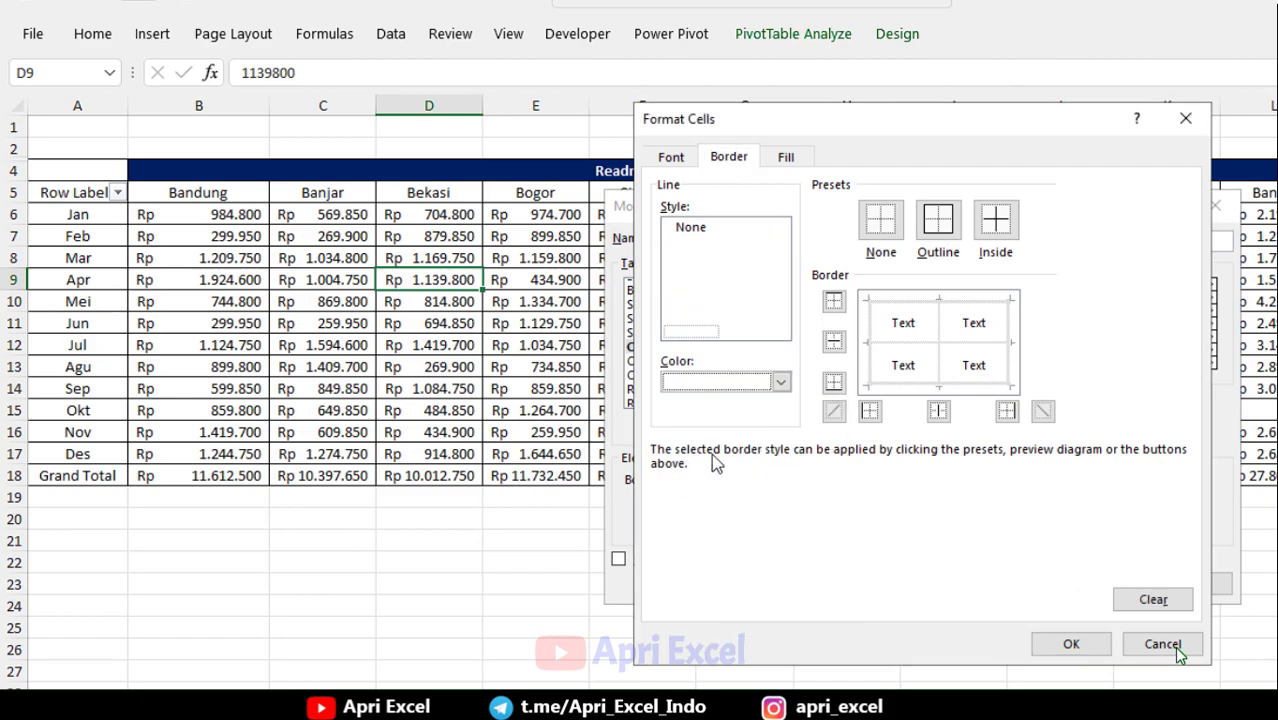
click(937, 224)
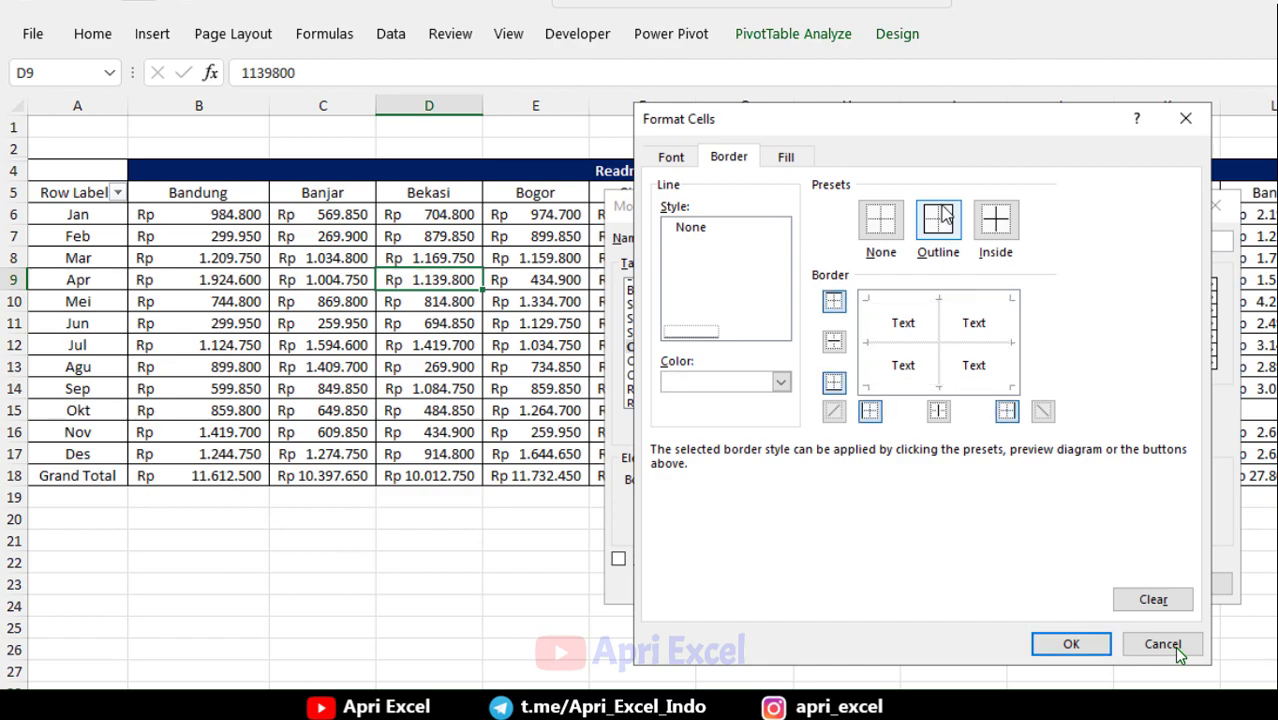
click(1066, 646)
click(1090, 584)
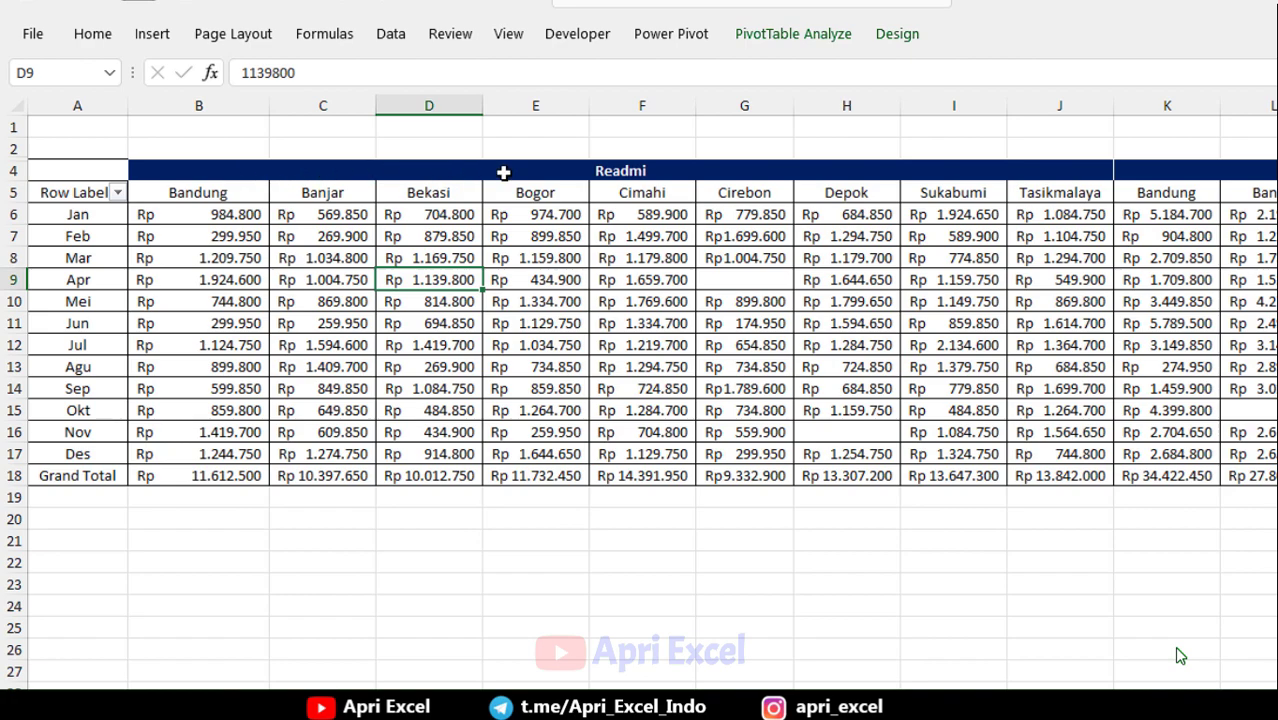
- Open PivotTable Style 1 for modification and select the Column Subheading 2 element
click(897, 34)
right_click(564, 85)
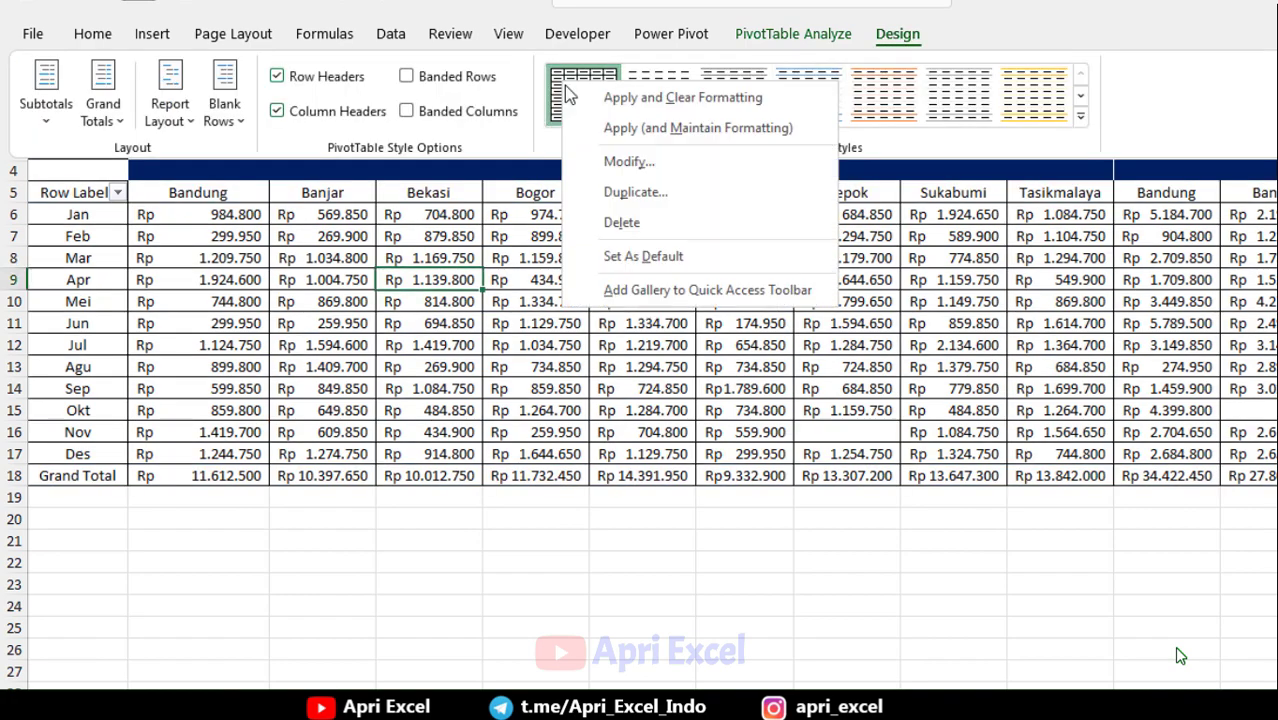
click(650, 164)
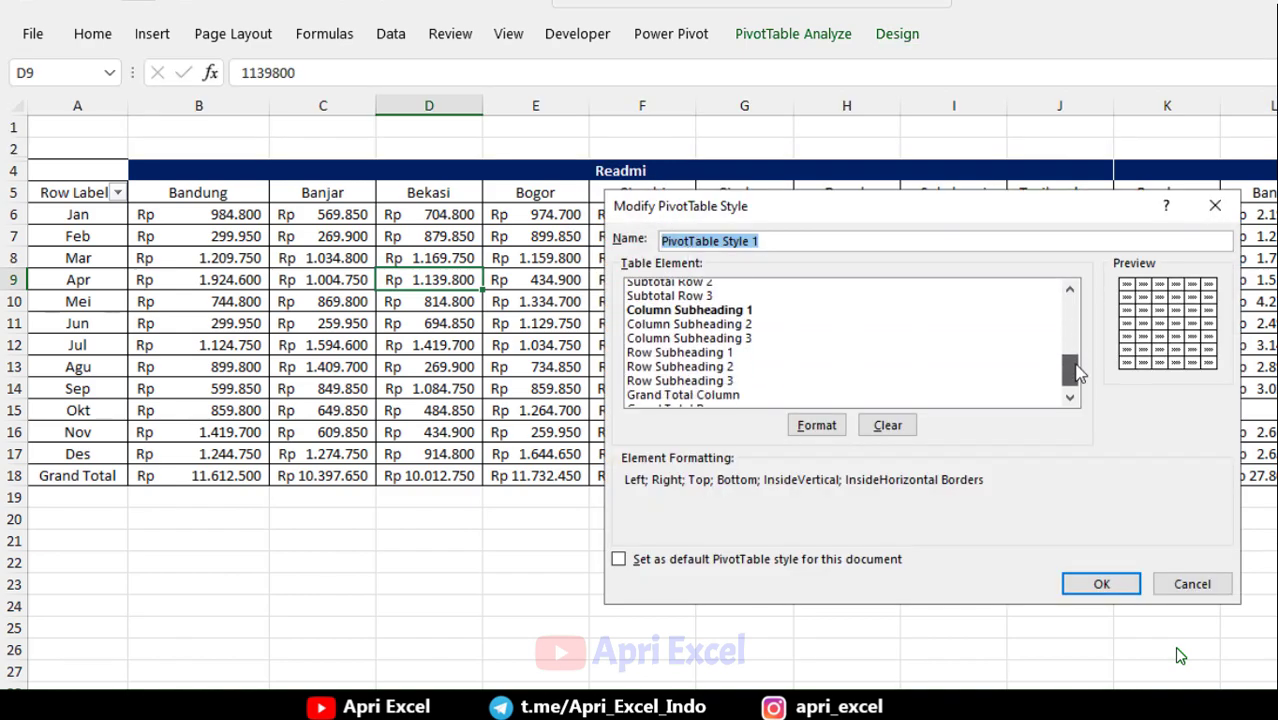
drag(1073, 316, 1073, 372)
click(737, 319)
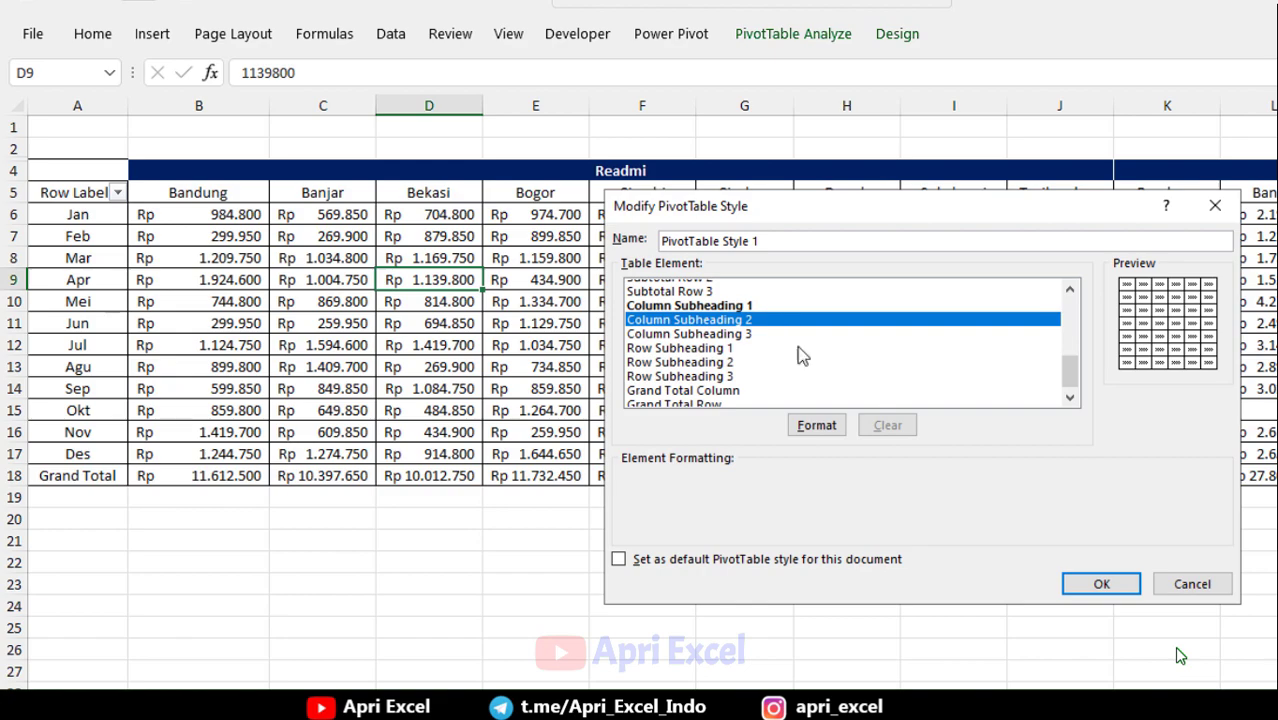
- Fill Column Subheading 2 with light blue and save the style
click(817, 430)
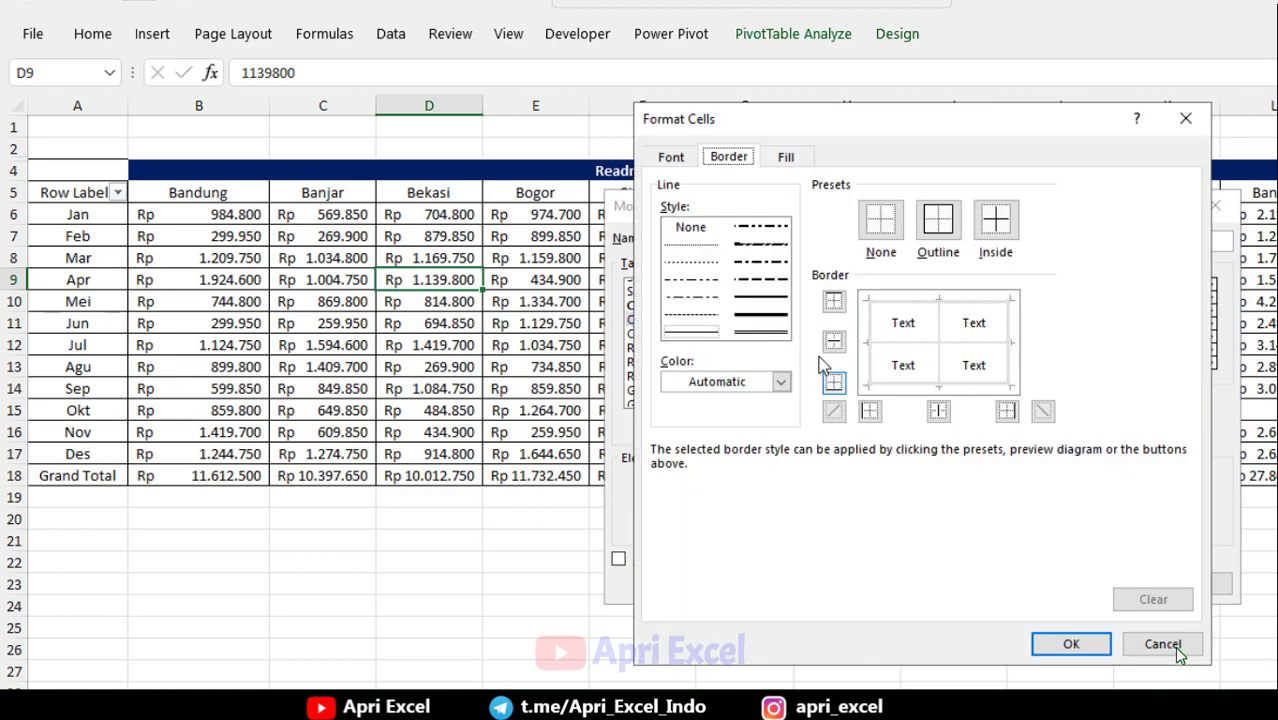
click(791, 162)
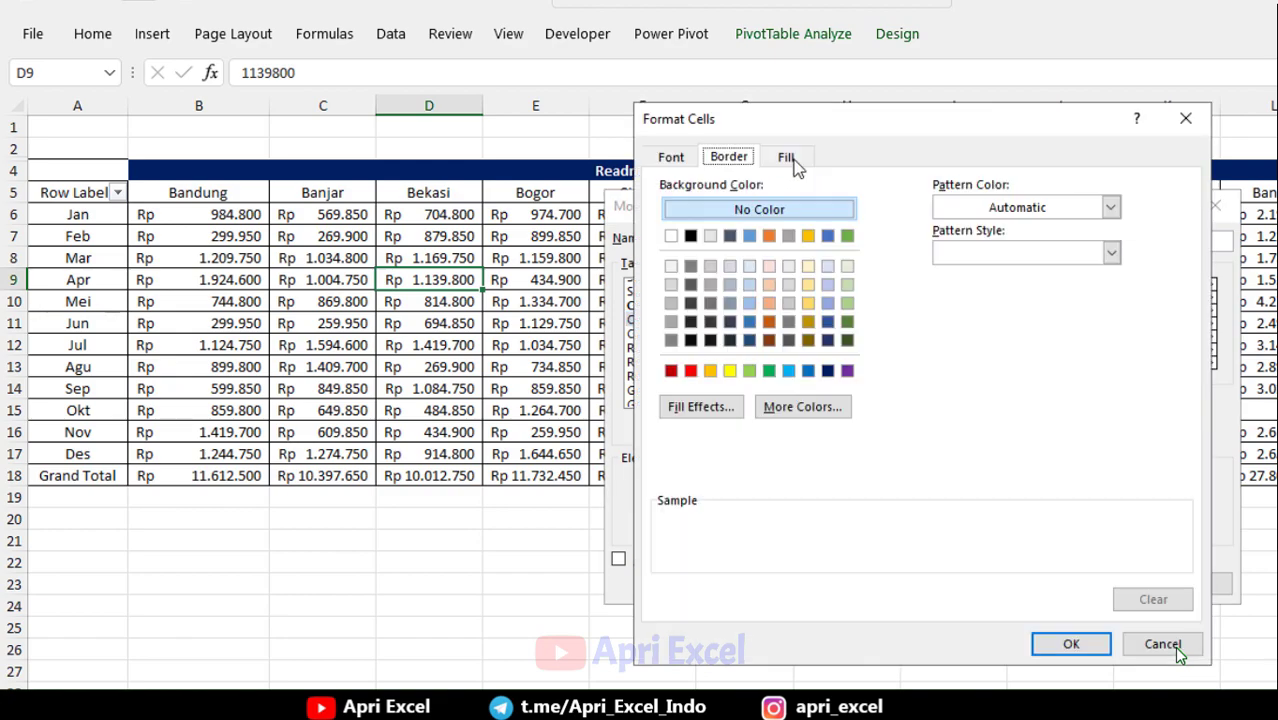
click(829, 284)
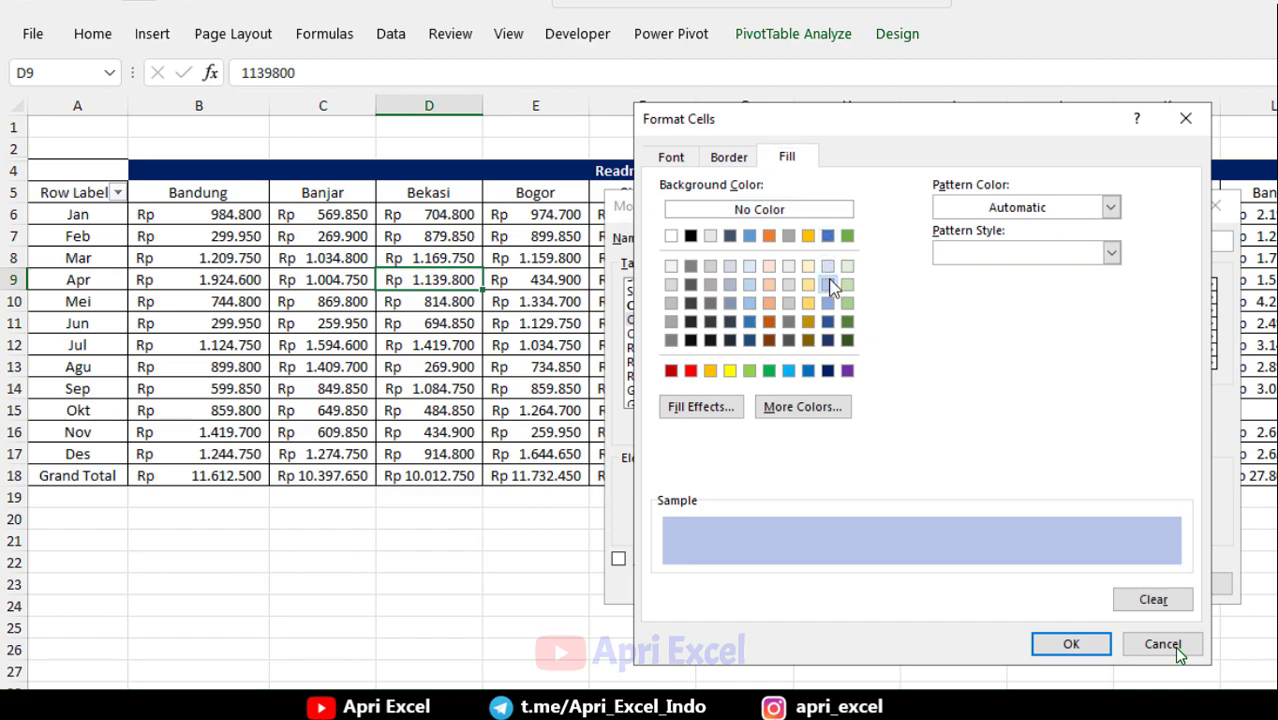
click(1058, 646)
click(1097, 590)
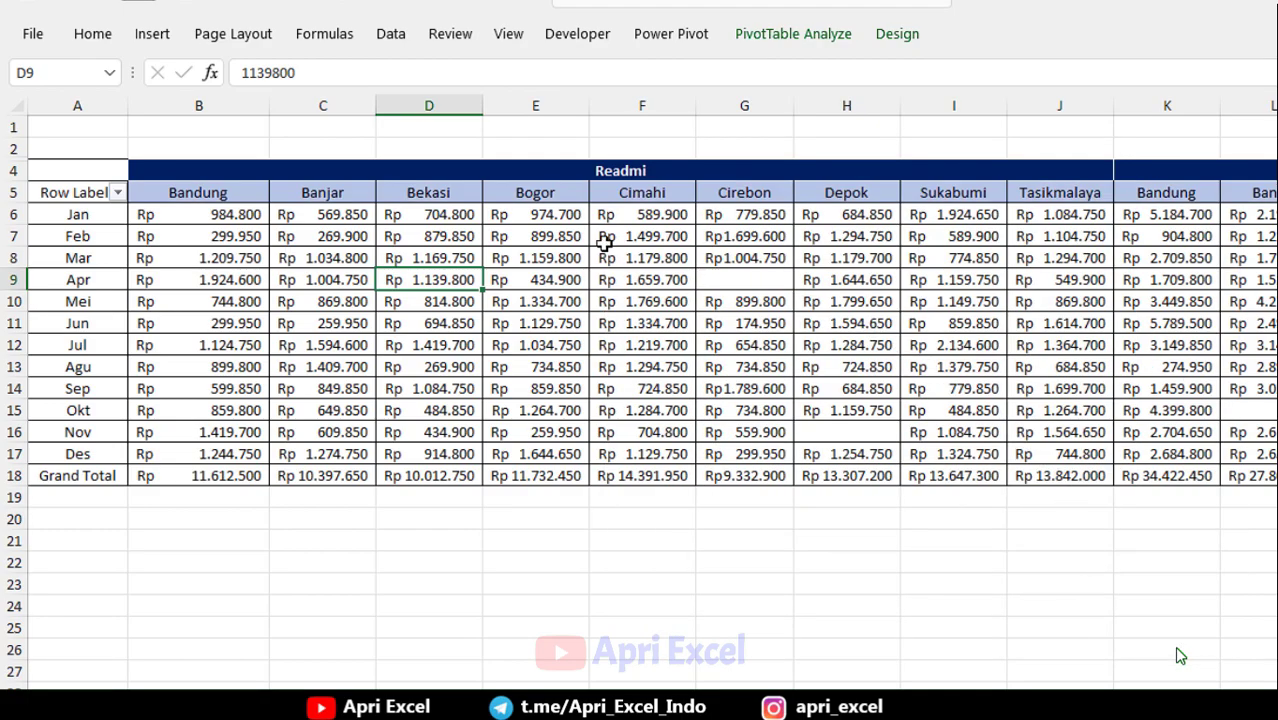
scroll(1180, 655, right, 5)
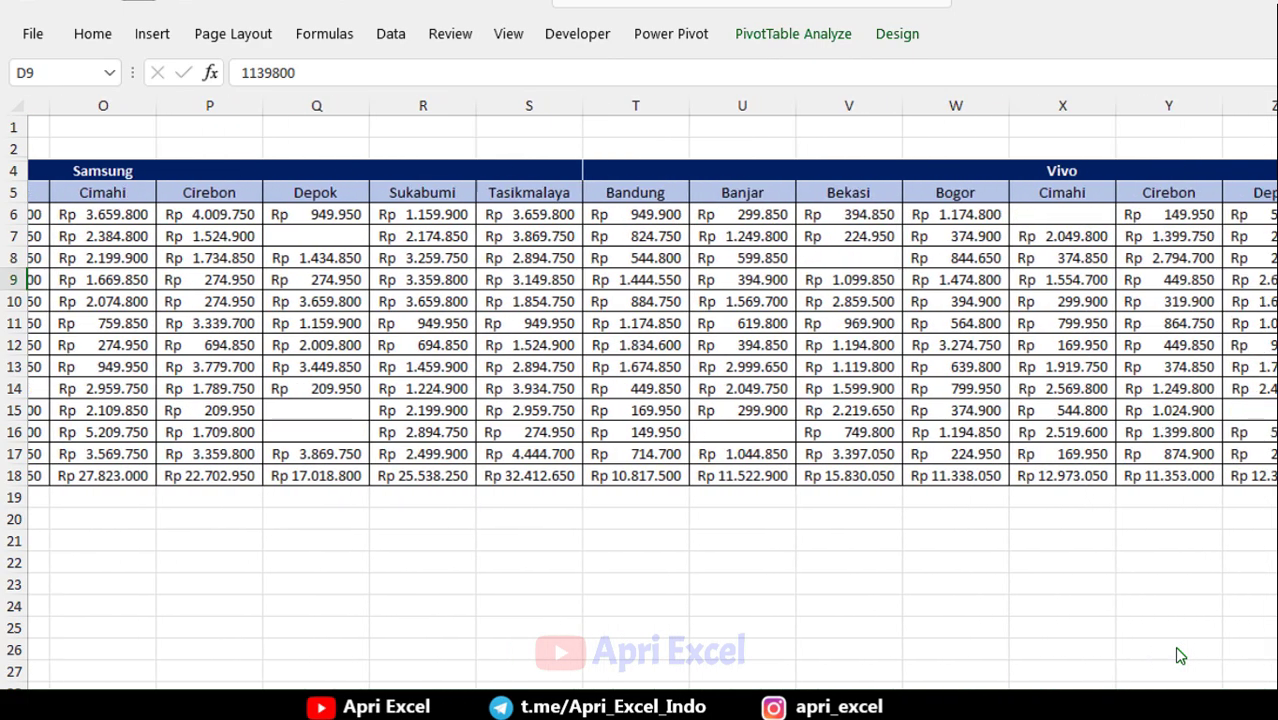
scroll(1180, 655, right, 2)
scroll(1180, 655, left, 8)
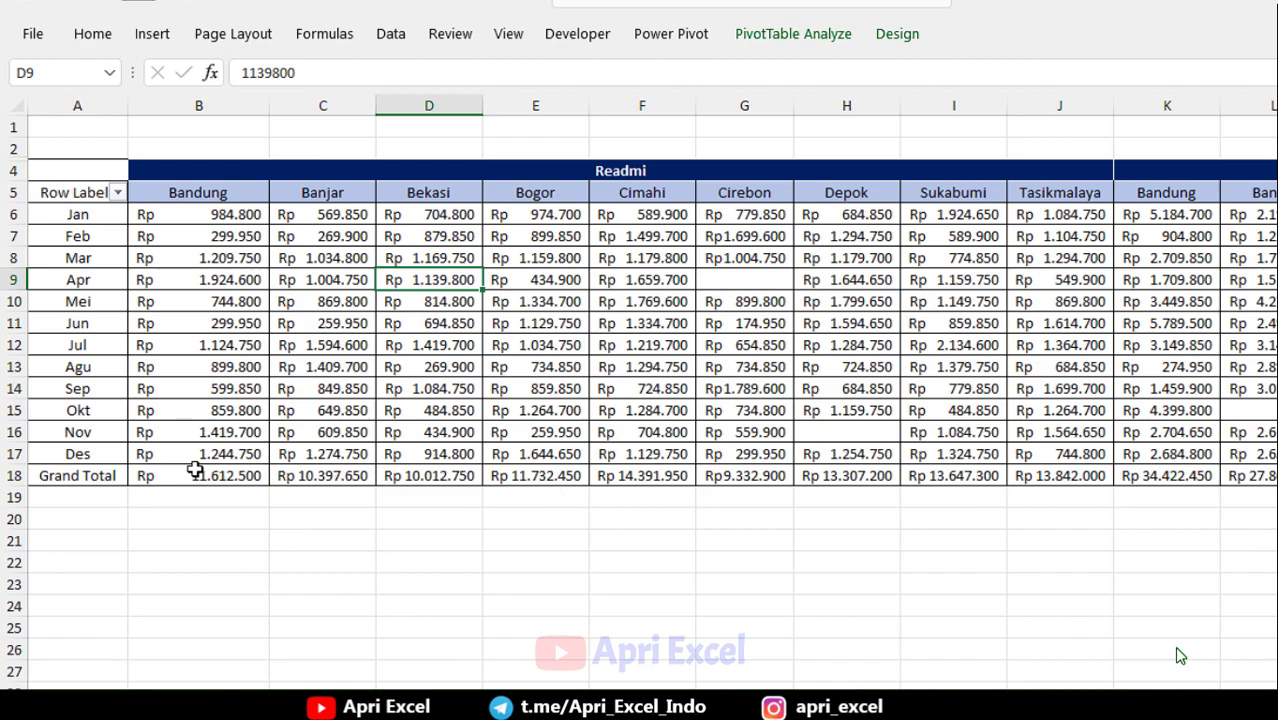
click(368, 475)
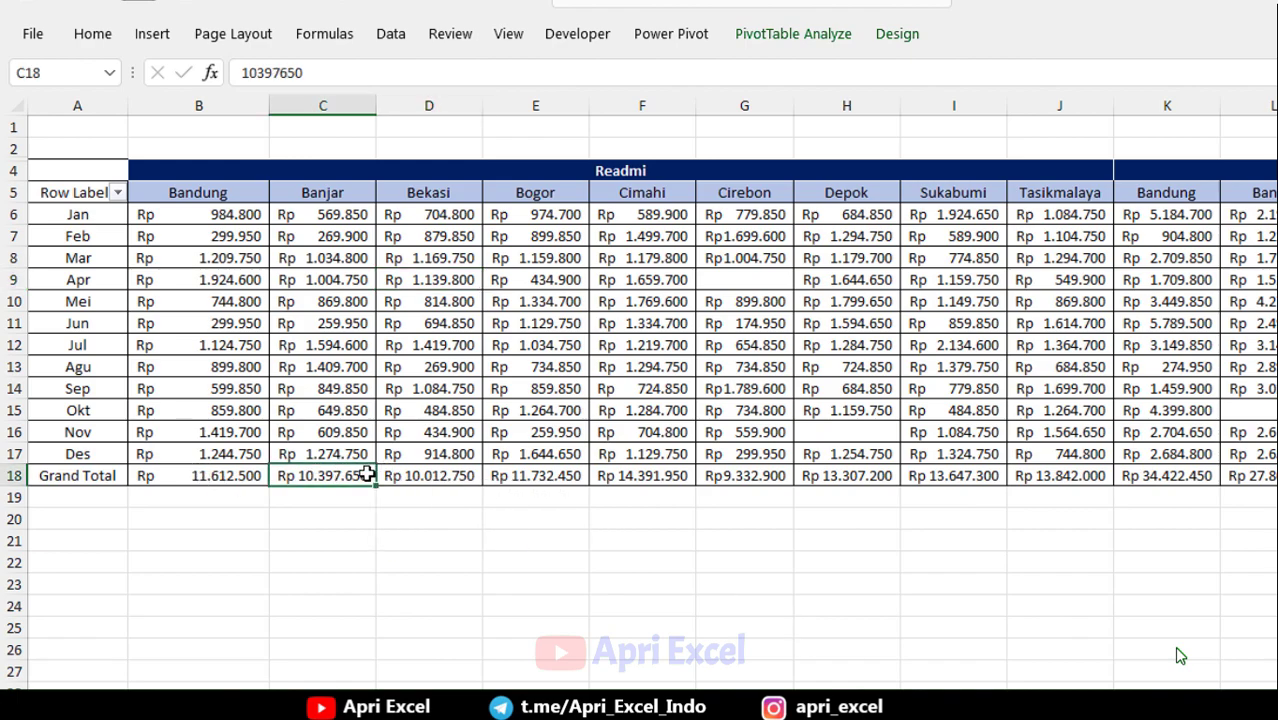
- Open PivotTable Style 1 for modification and select the Grand Total Row element
click(905, 38)
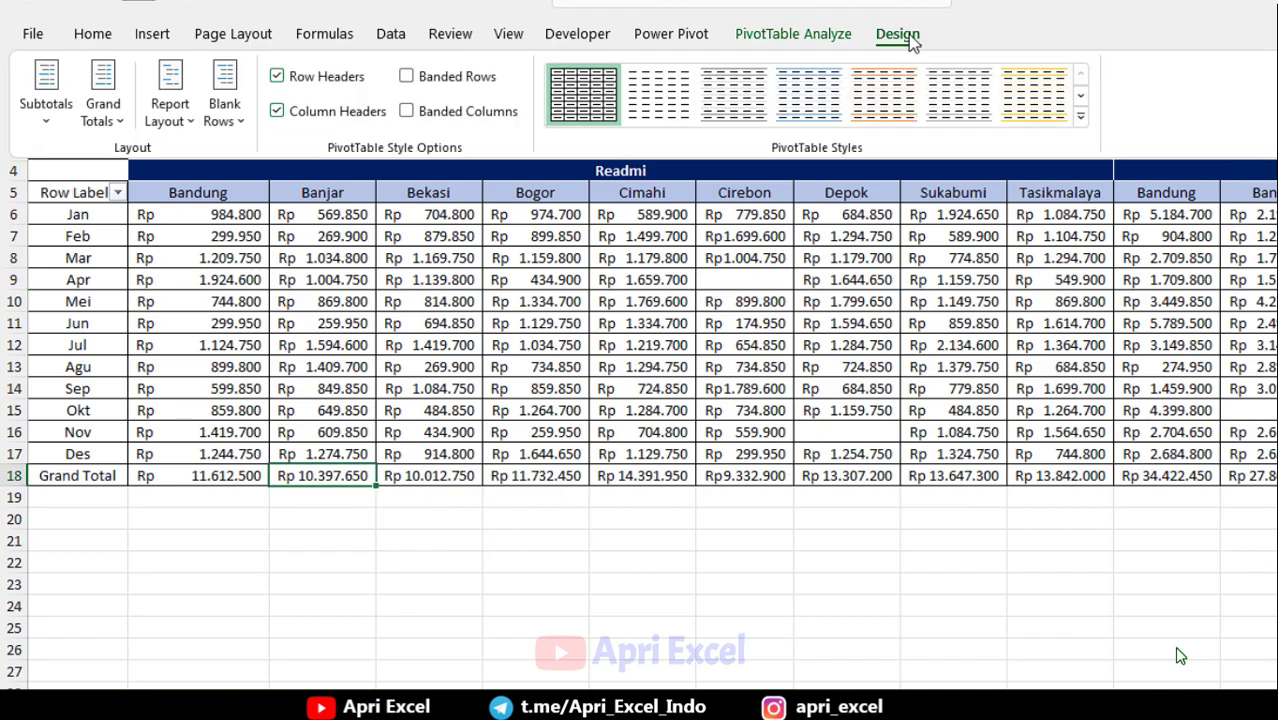
right_click(613, 93)
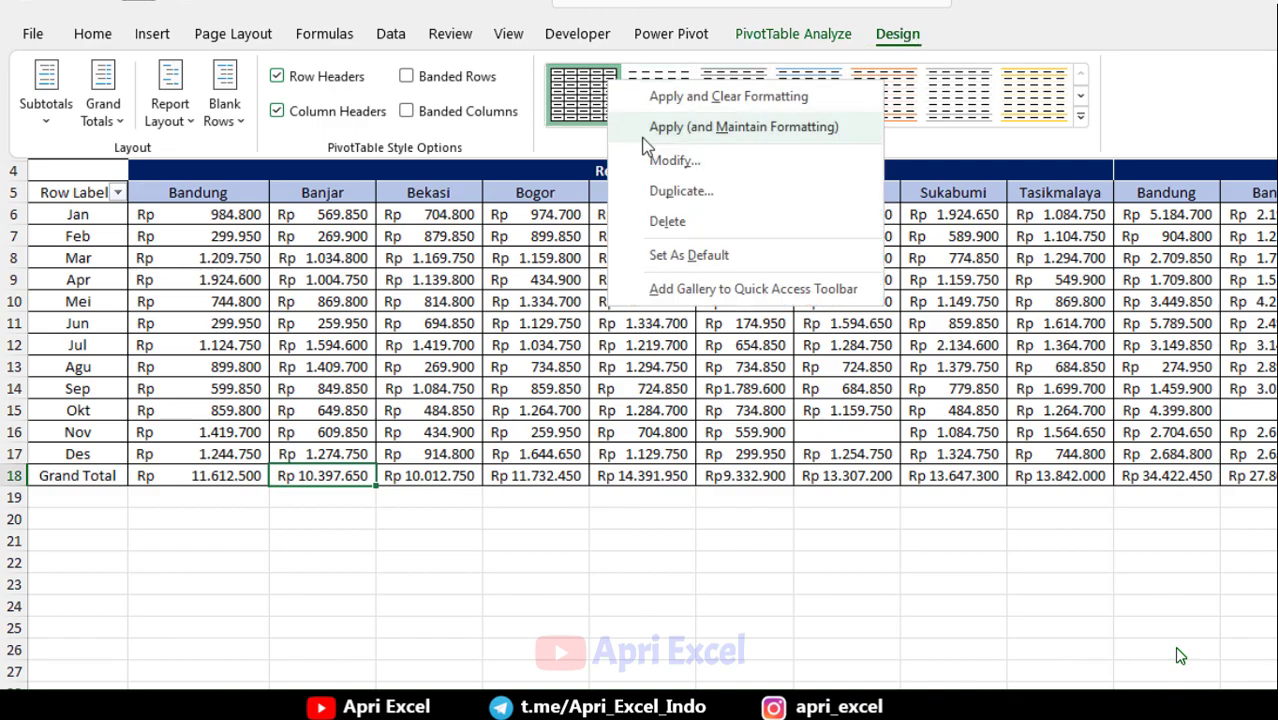
click(662, 165)
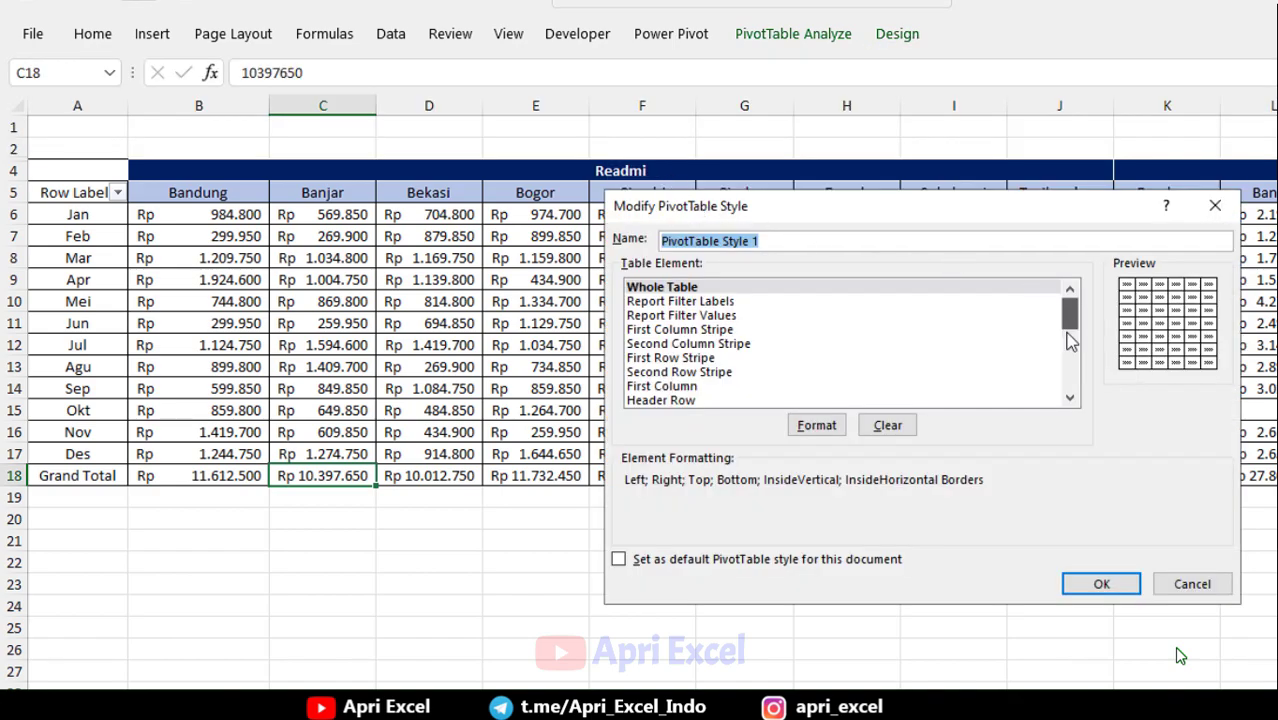
drag(1064, 316, 1054, 420)
click(700, 403)
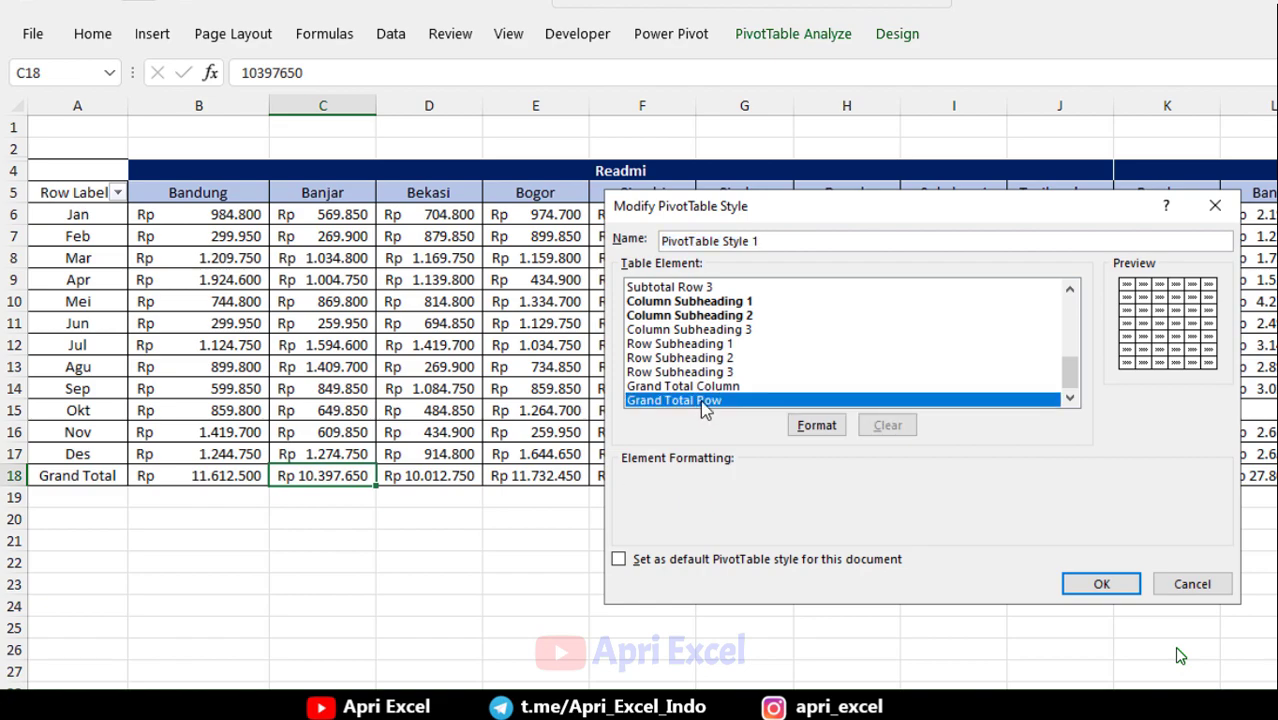
- Format the Grand Total Row with a yellow fill and bold text, then save the style
click(833, 426)
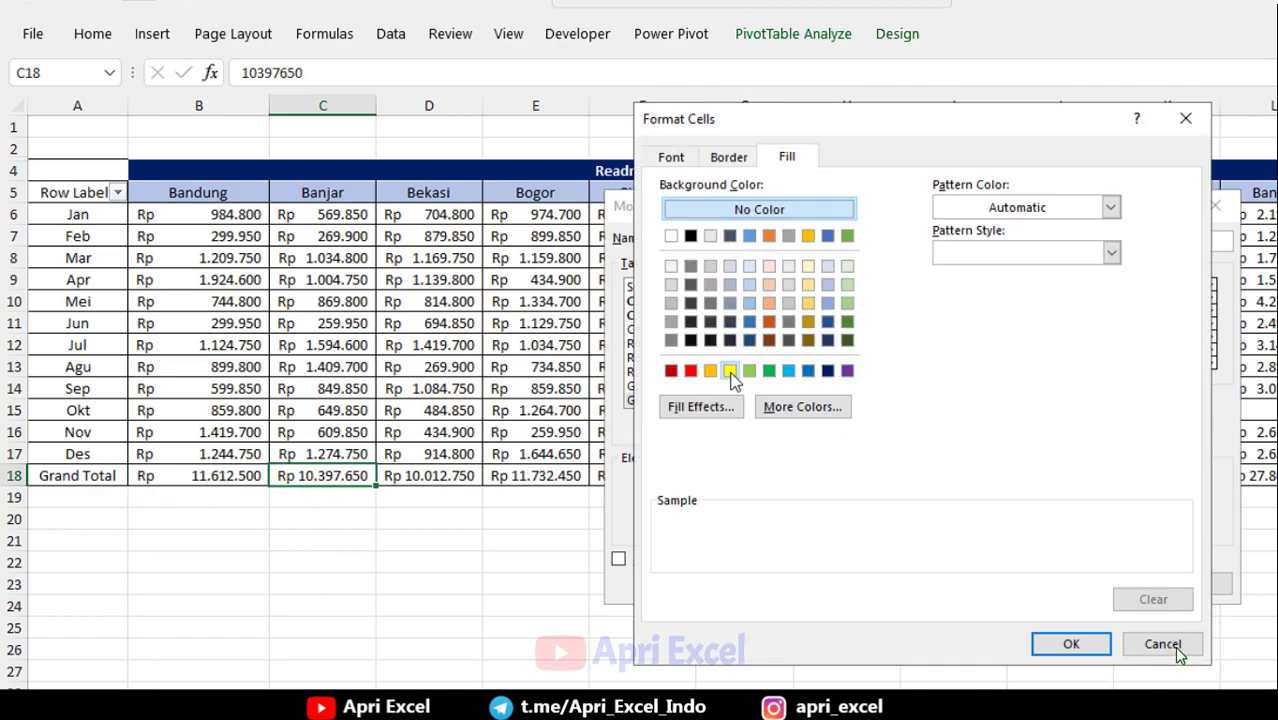
click(729, 371)
click(681, 160)
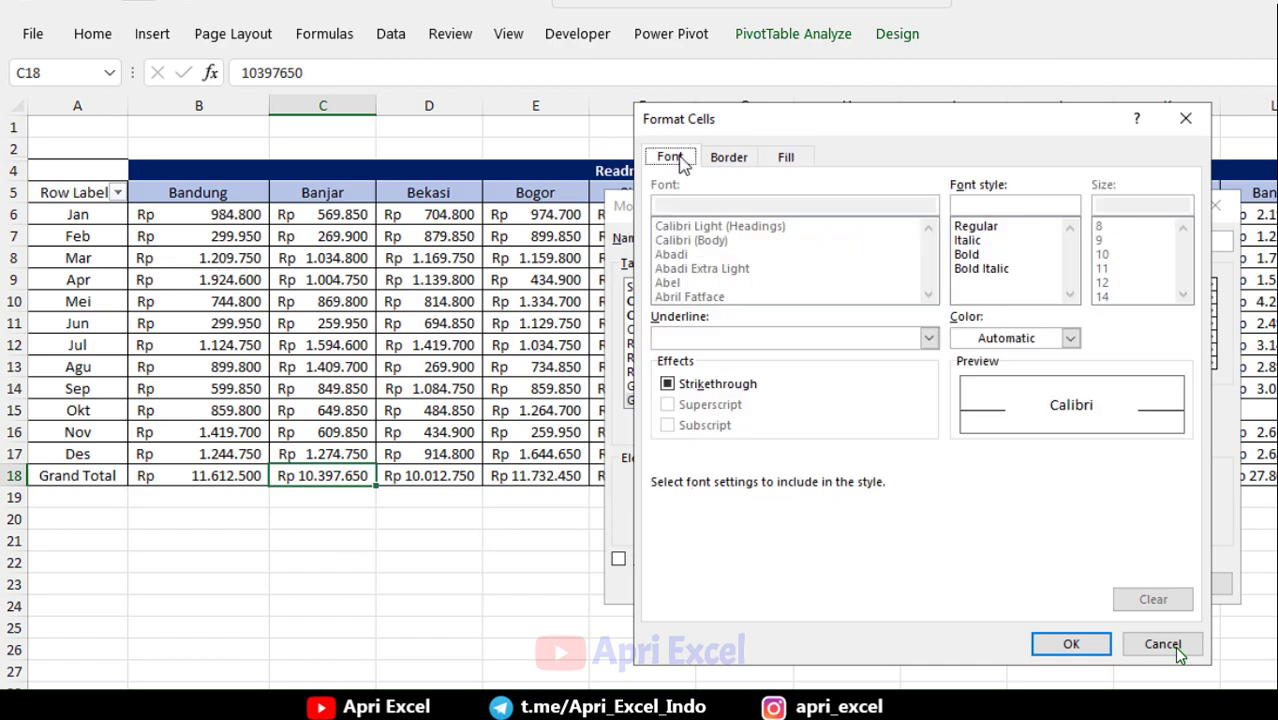
click(970, 256)
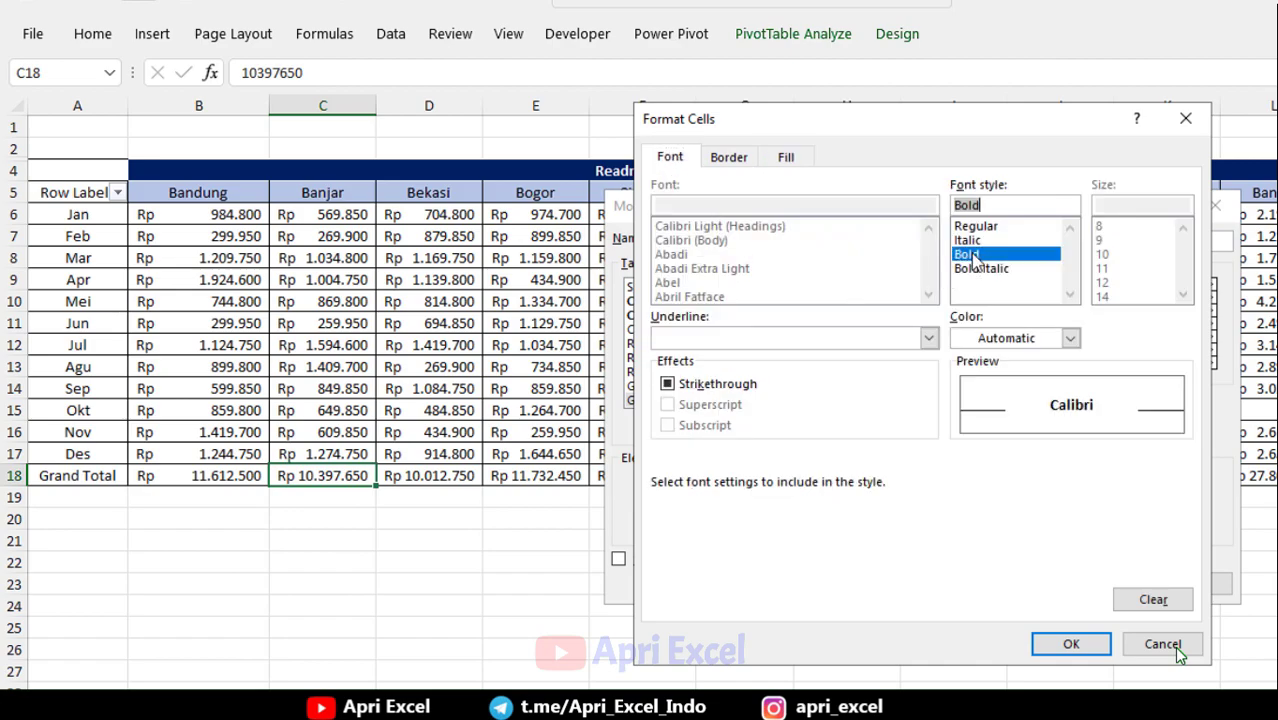
click(1073, 643)
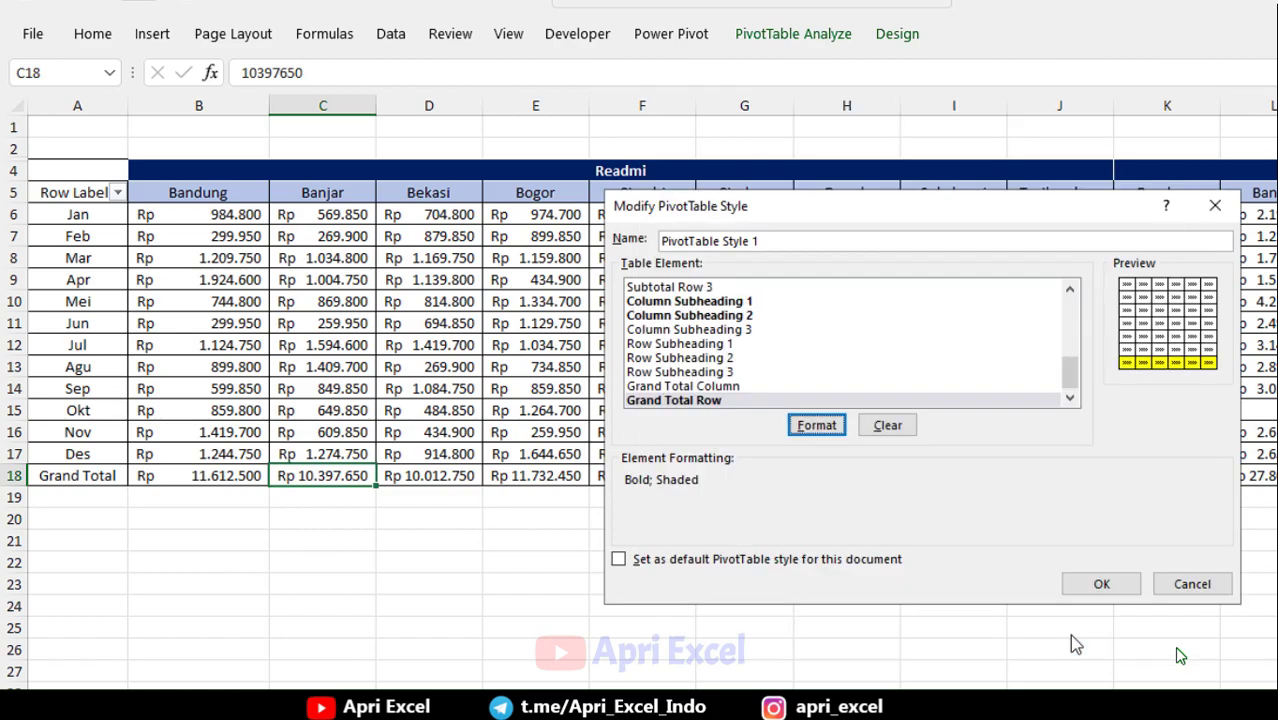
click(1098, 586)
scroll(1180, 656, right, 2)
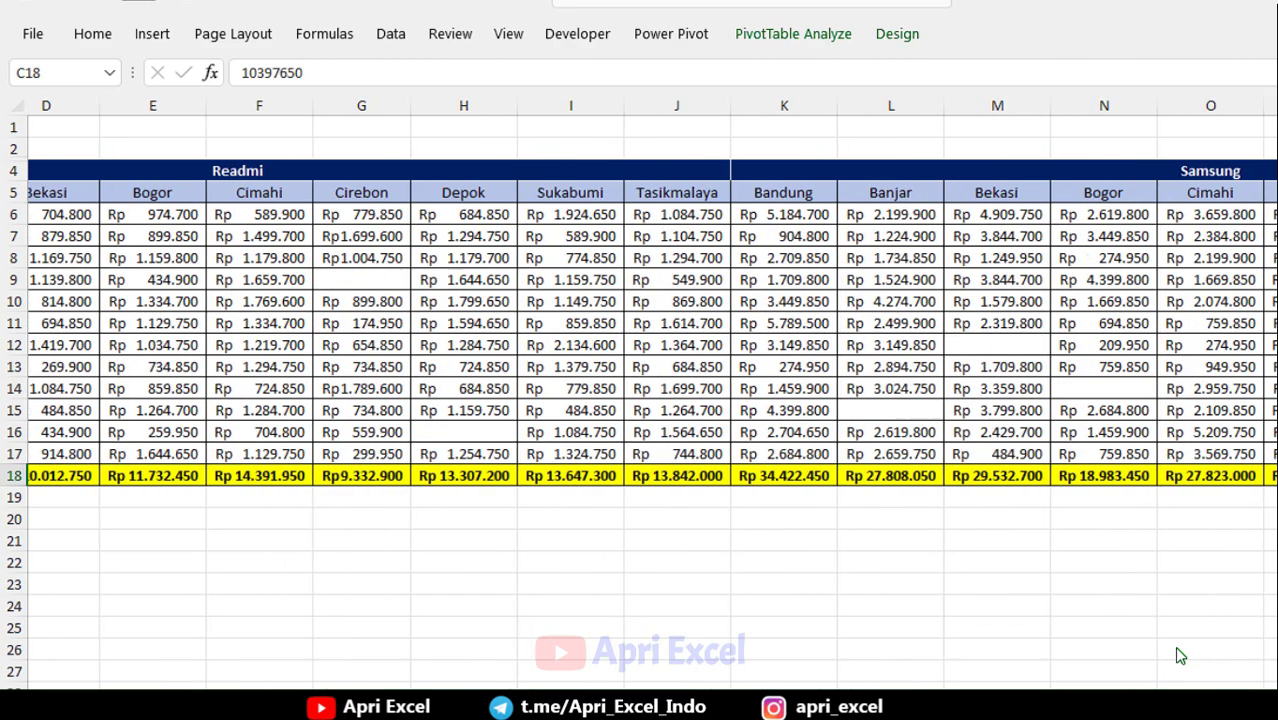
scroll(1180, 656, right, 5)
scroll(1180, 656, right, 3)
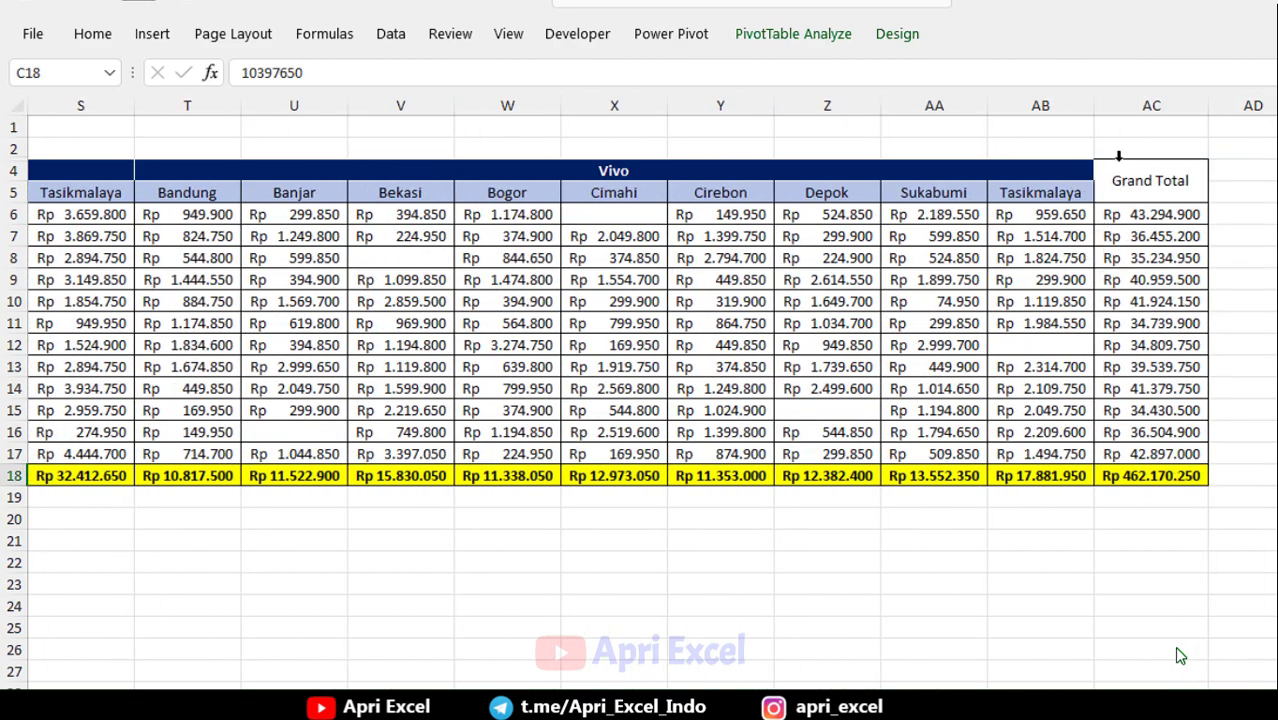
- In the PivotTable Style 1 editor, give the Grand Total Column element a light green fill
click(887, 46)
right_click(604, 86)
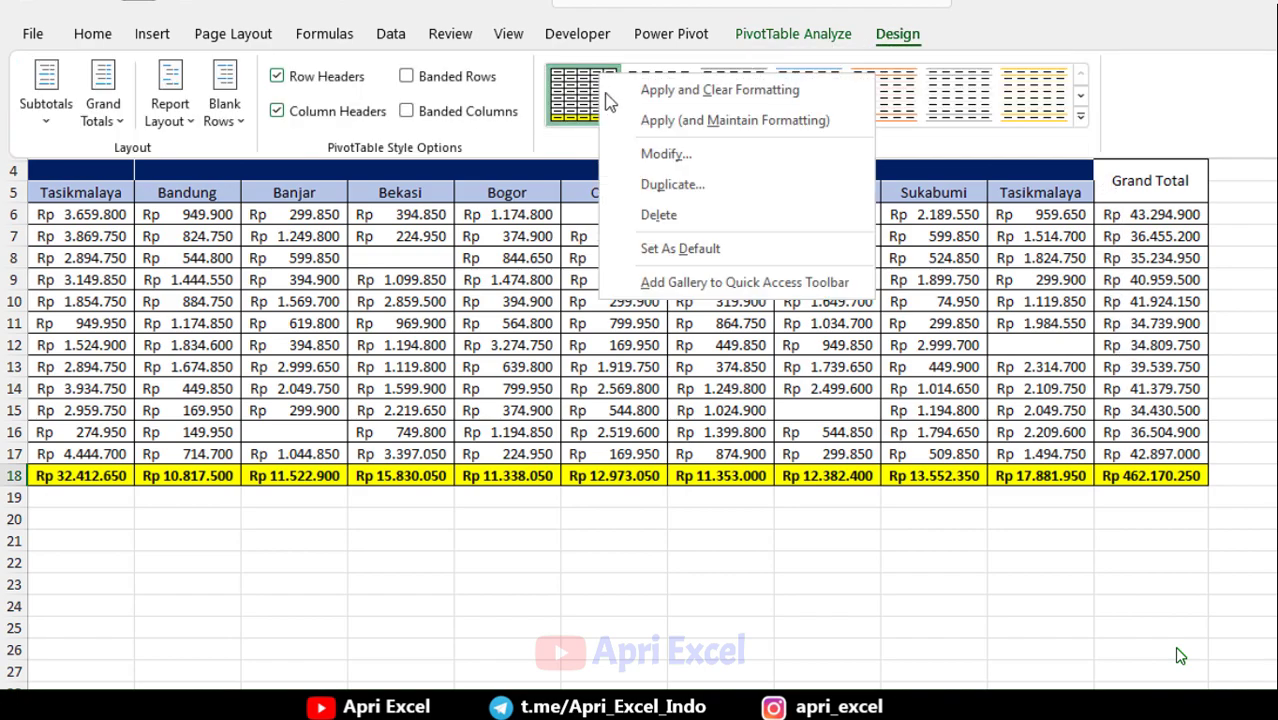
click(640, 153)
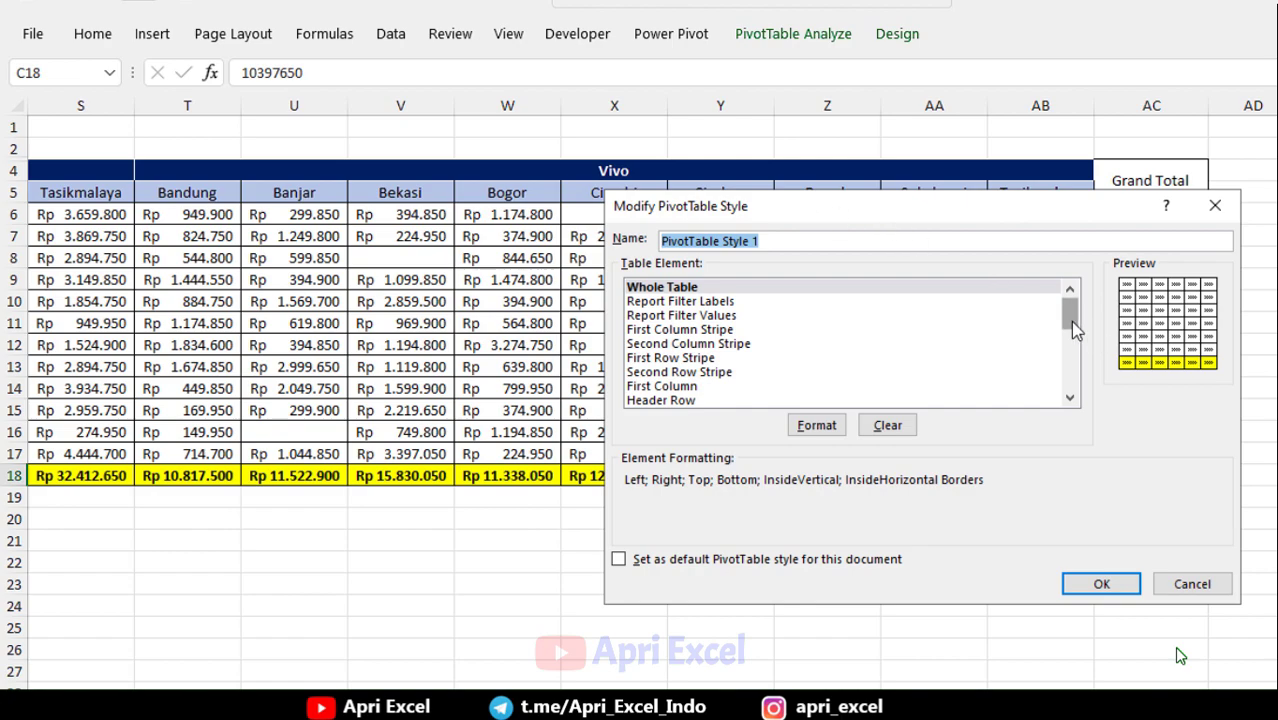
drag(1072, 327, 984, 434)
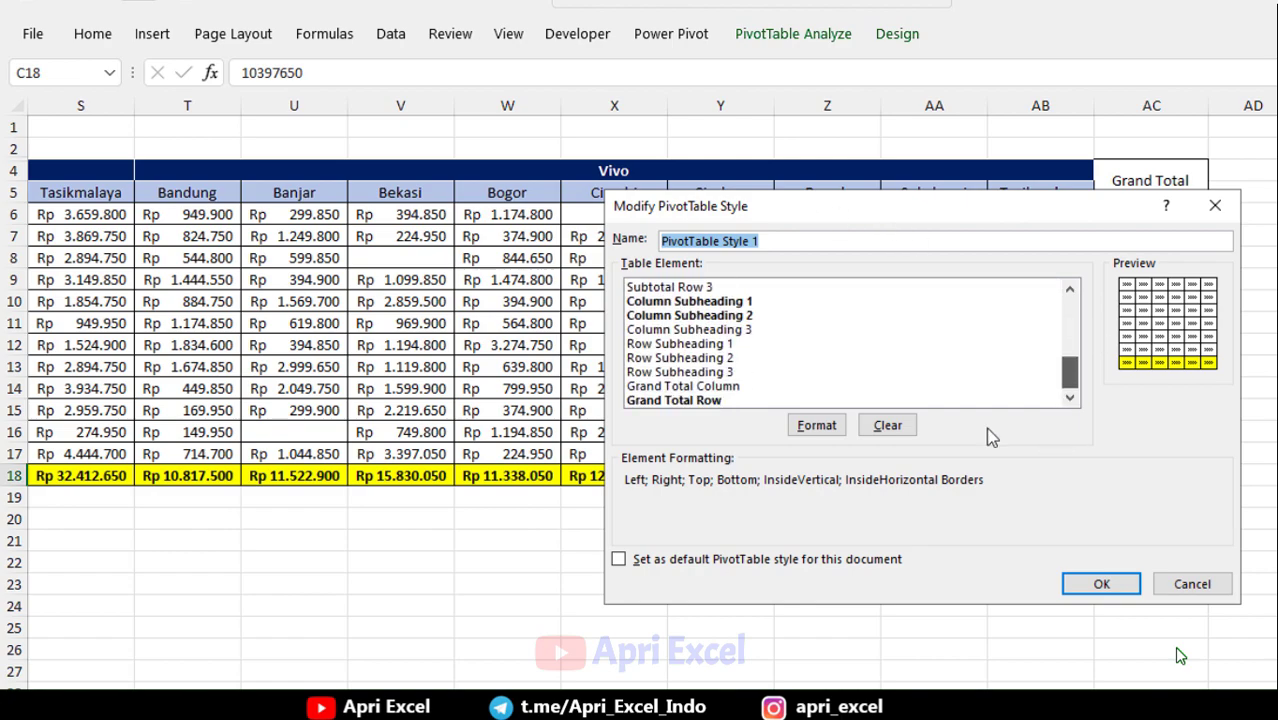
click(724, 393)
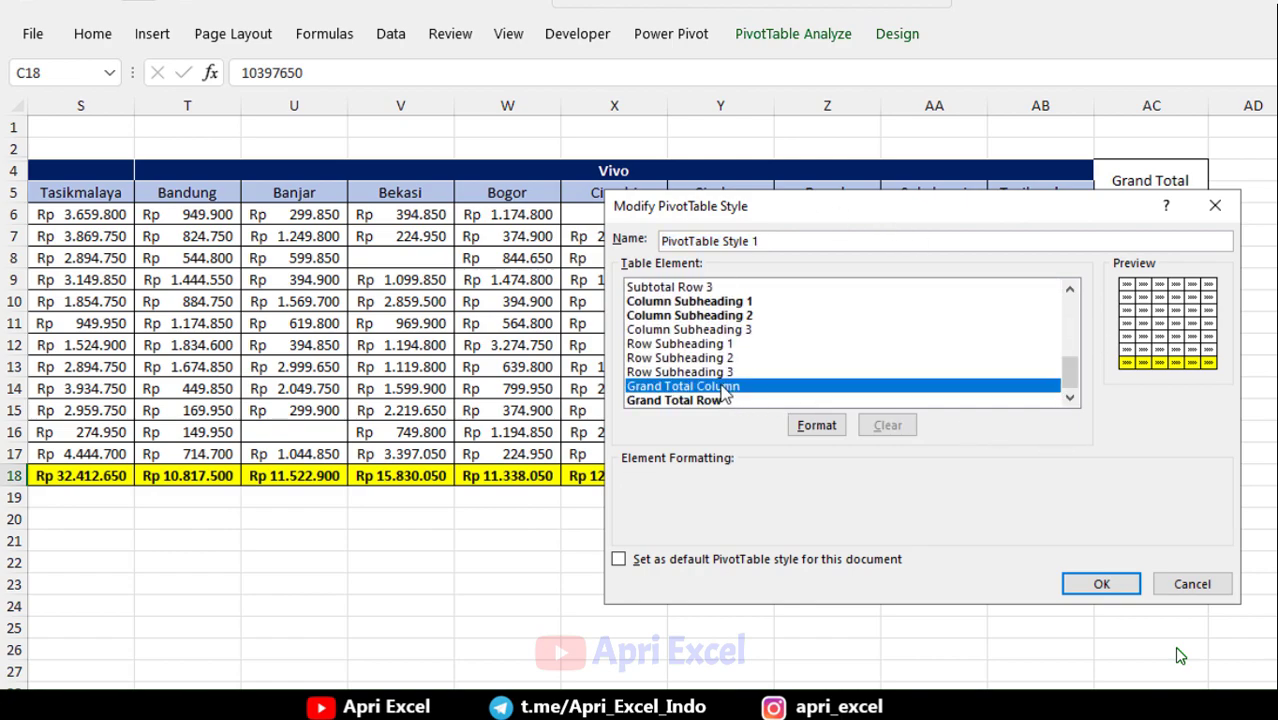
click(820, 426)
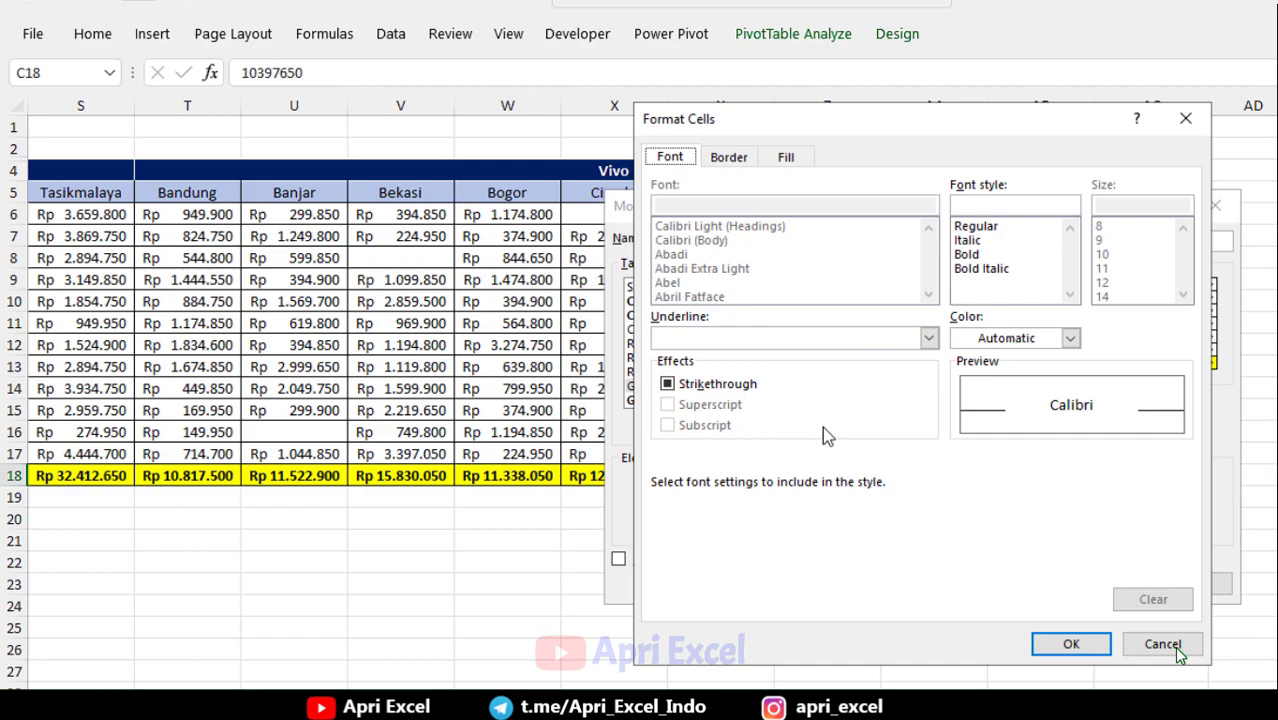
click(786, 158)
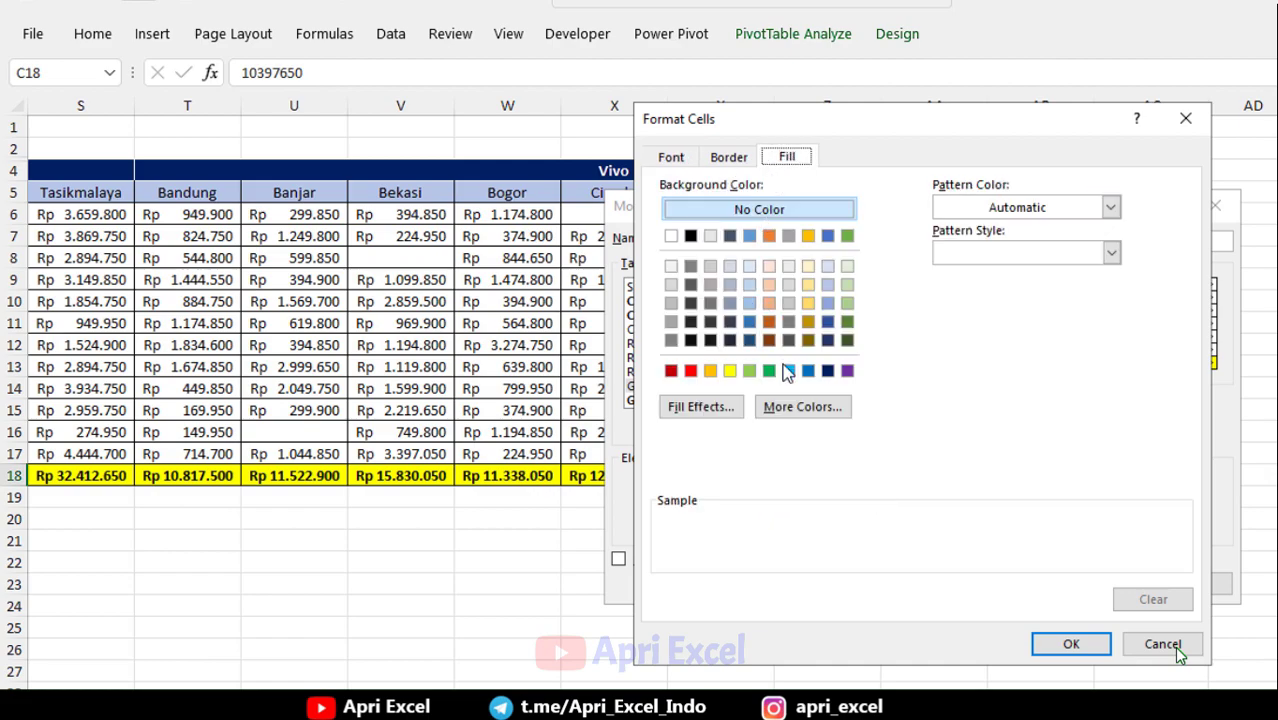
click(855, 302)
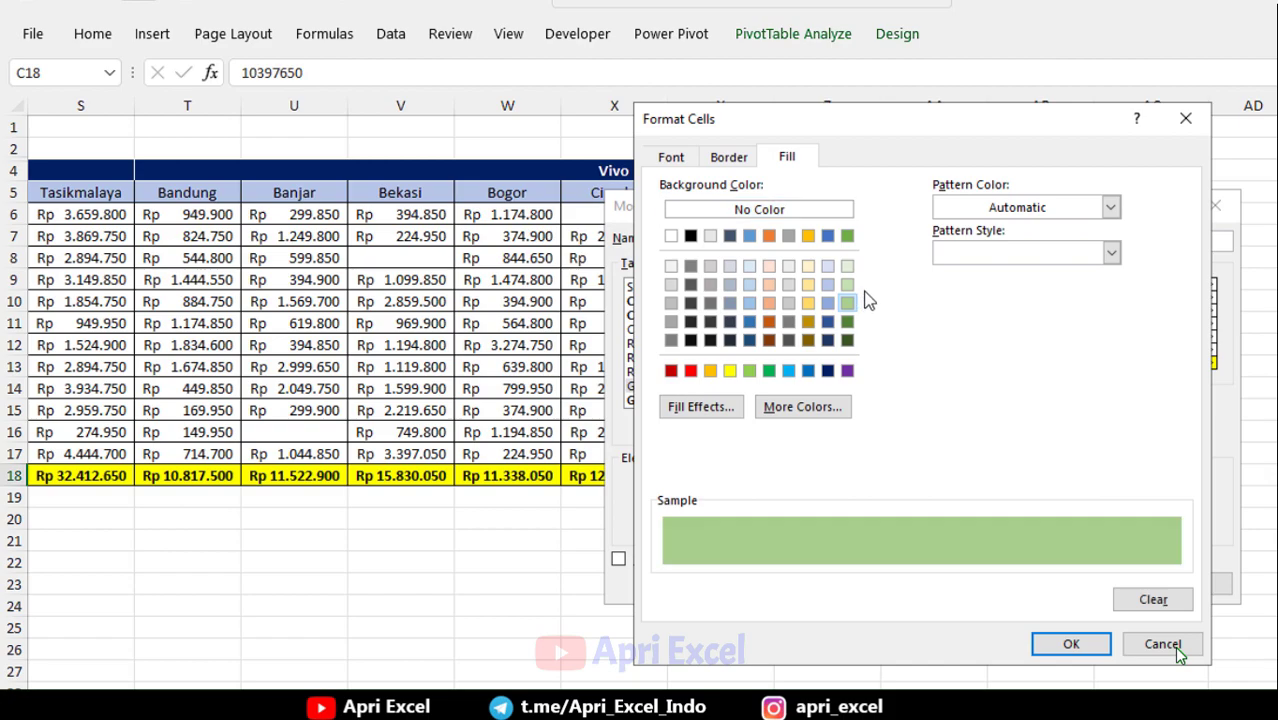
click(1045, 645)
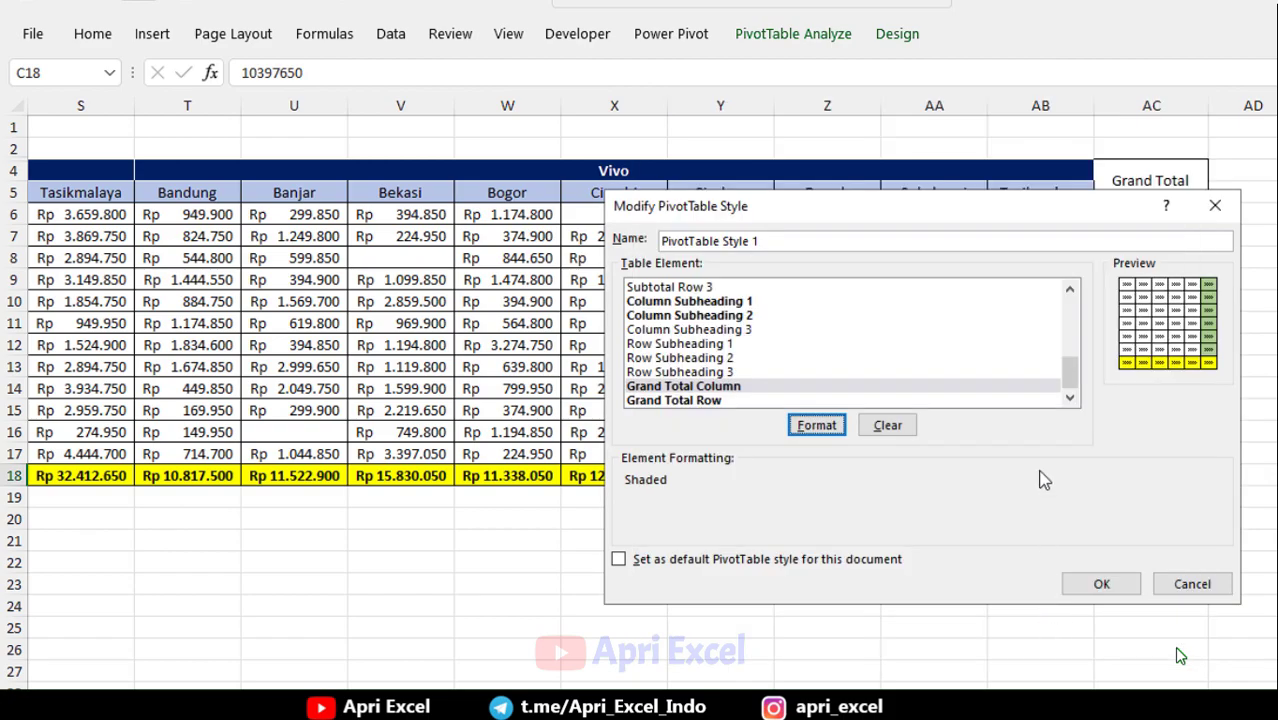
- Review the Subtotal Row 1, Subtotal Column 1 and First Row Stripe elements, then save the style
drag(1068, 385, 1068, 373)
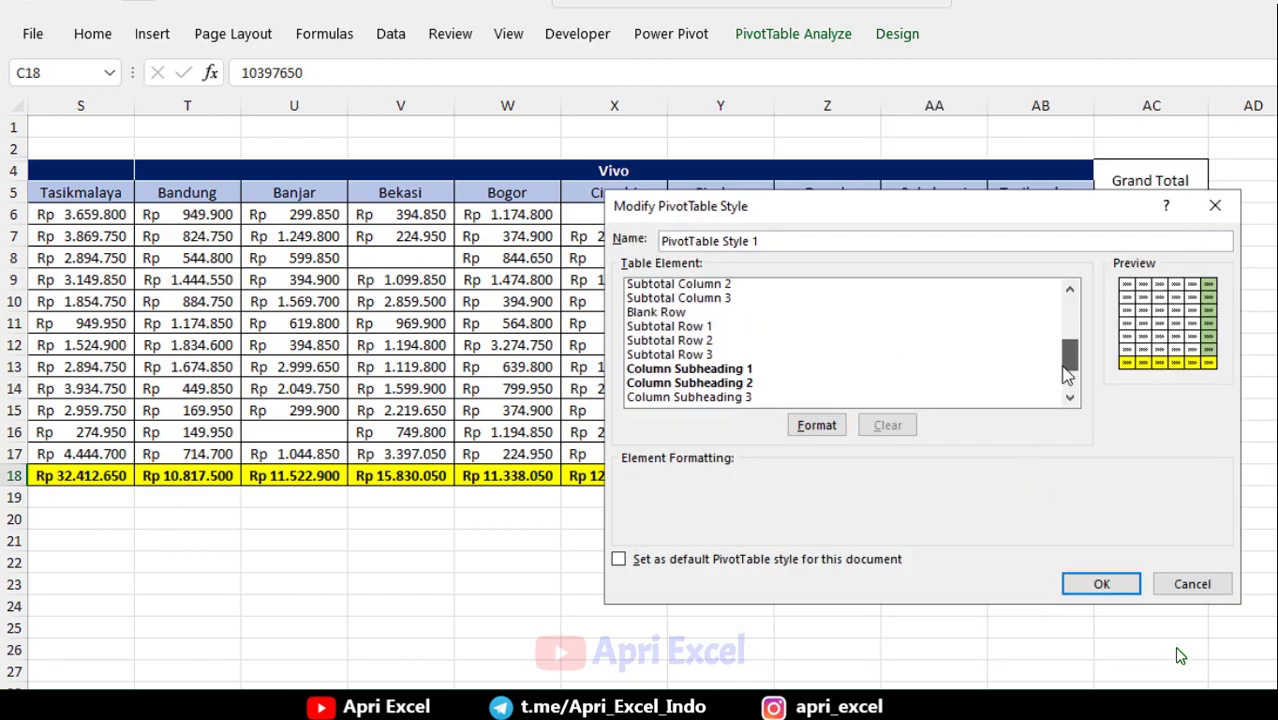
click(694, 348)
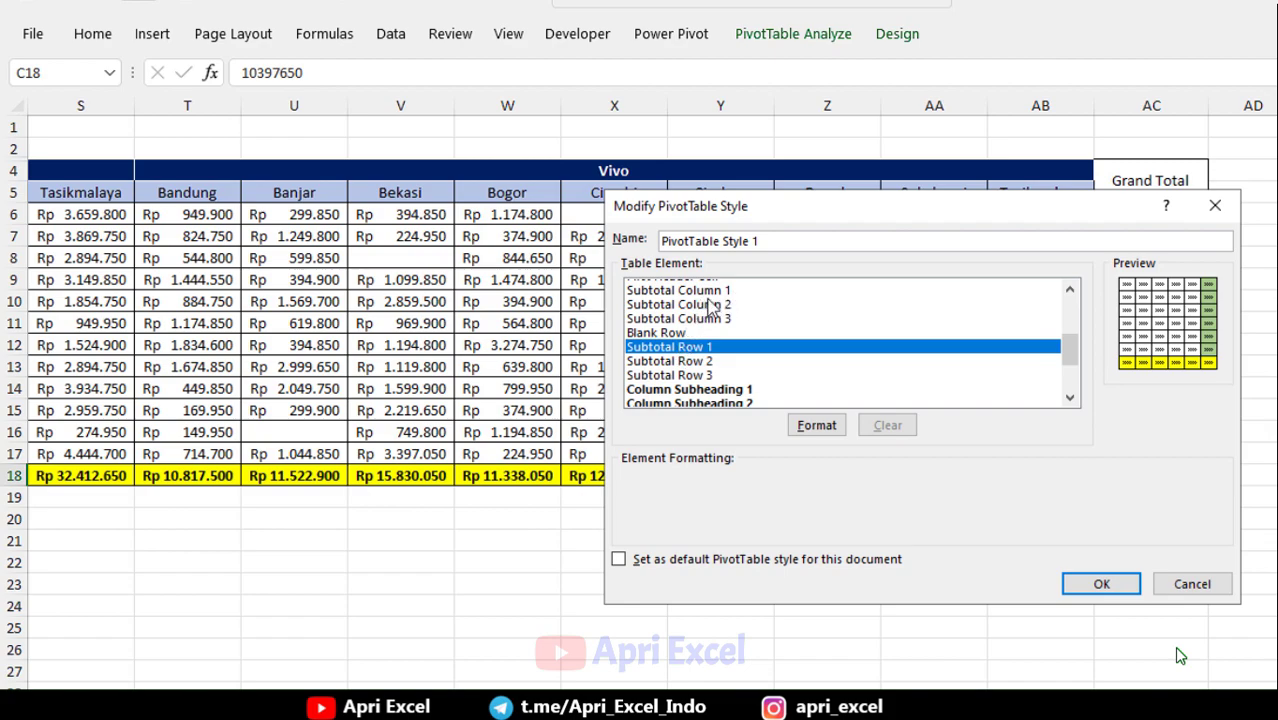
click(704, 291)
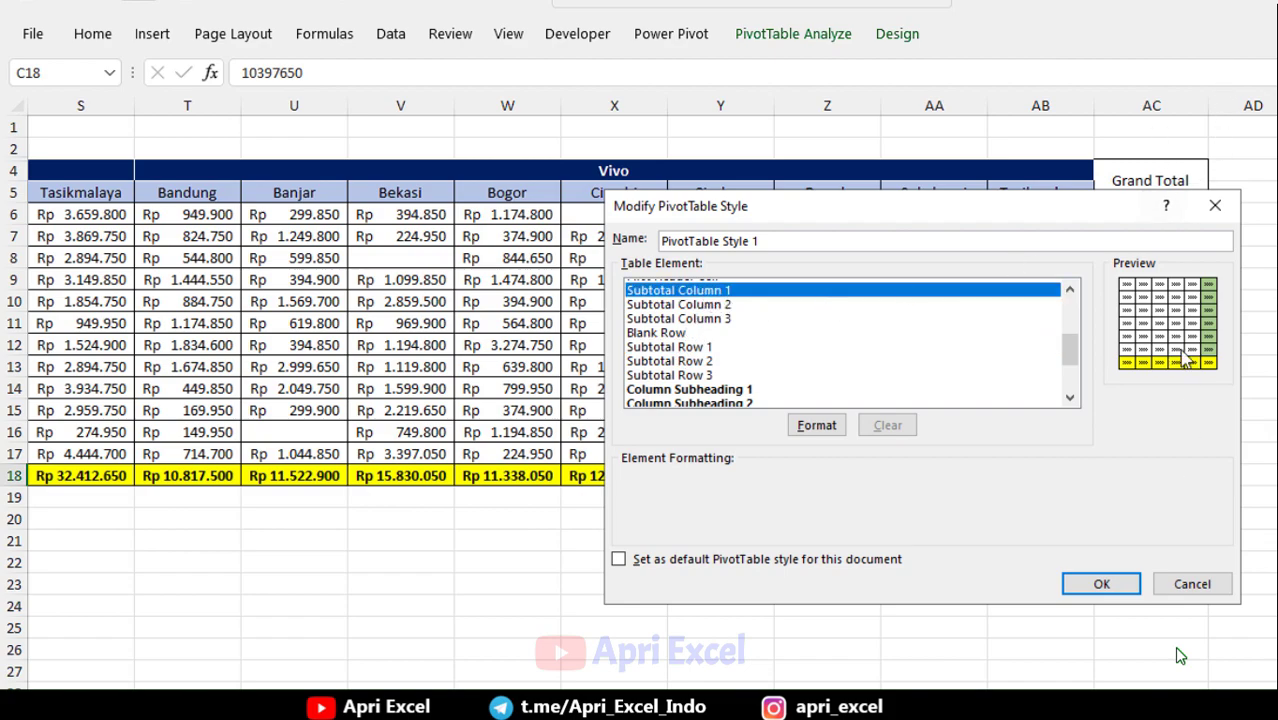
drag(1070, 360, 1065, 311)
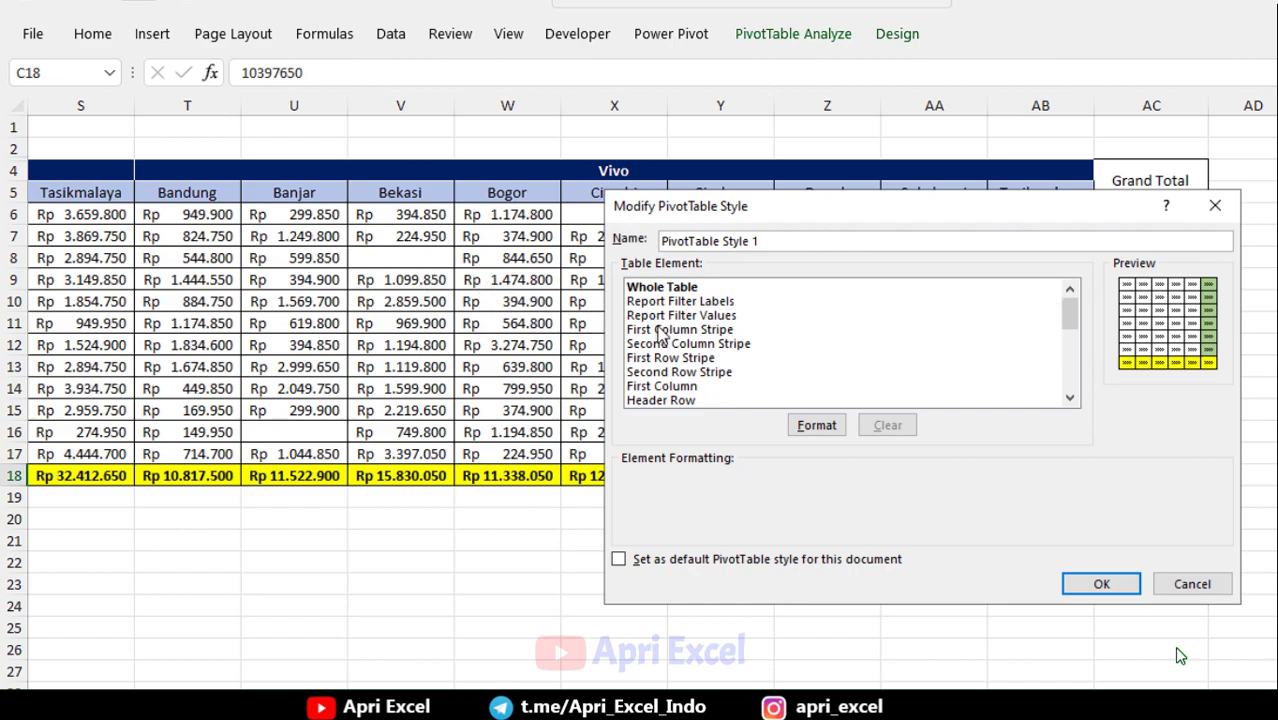
click(679, 360)
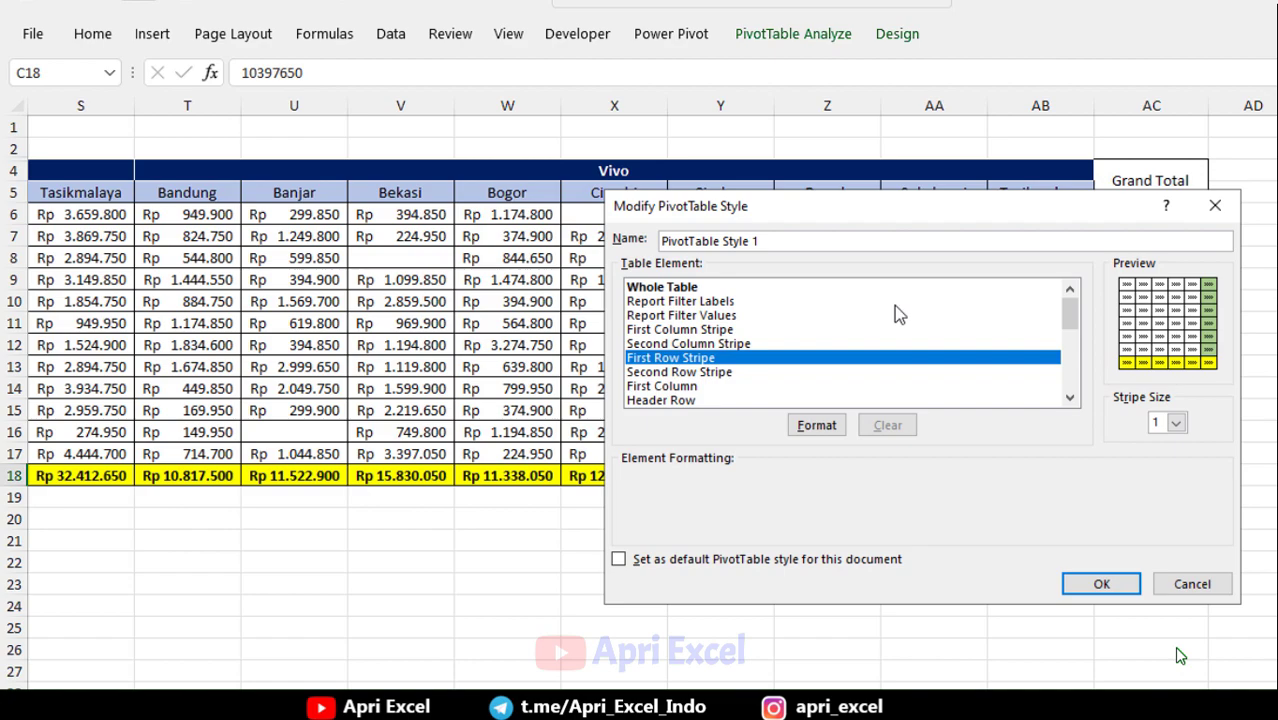
click(1103, 586)
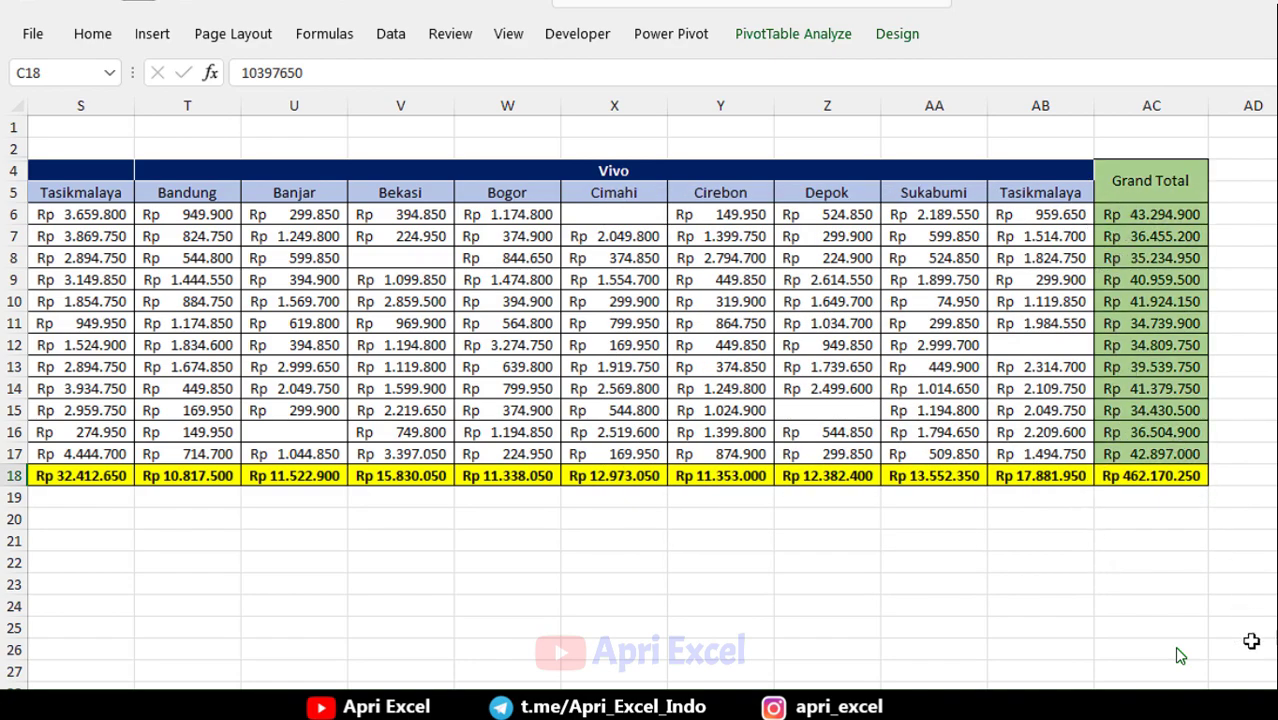
- Set the custom PivotTable Style 1 as the default style for new pivot tables
scroll(1180, 656, left, 10)
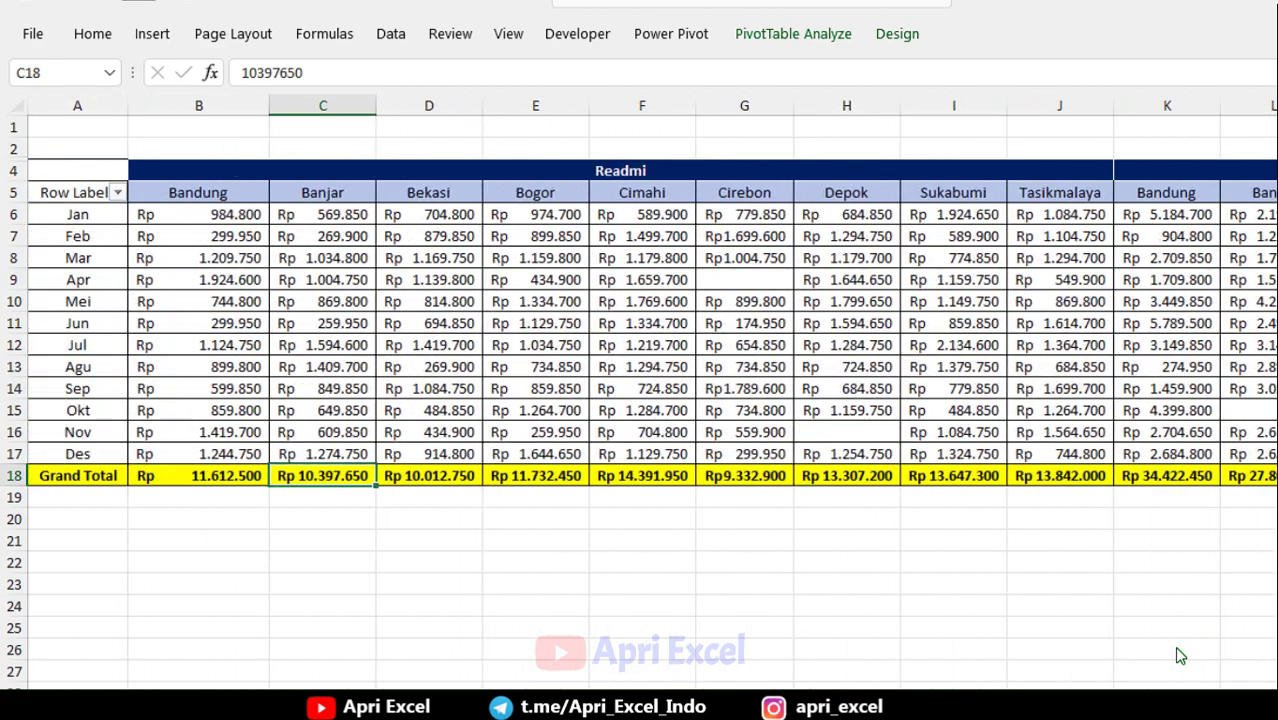
click(664, 323)
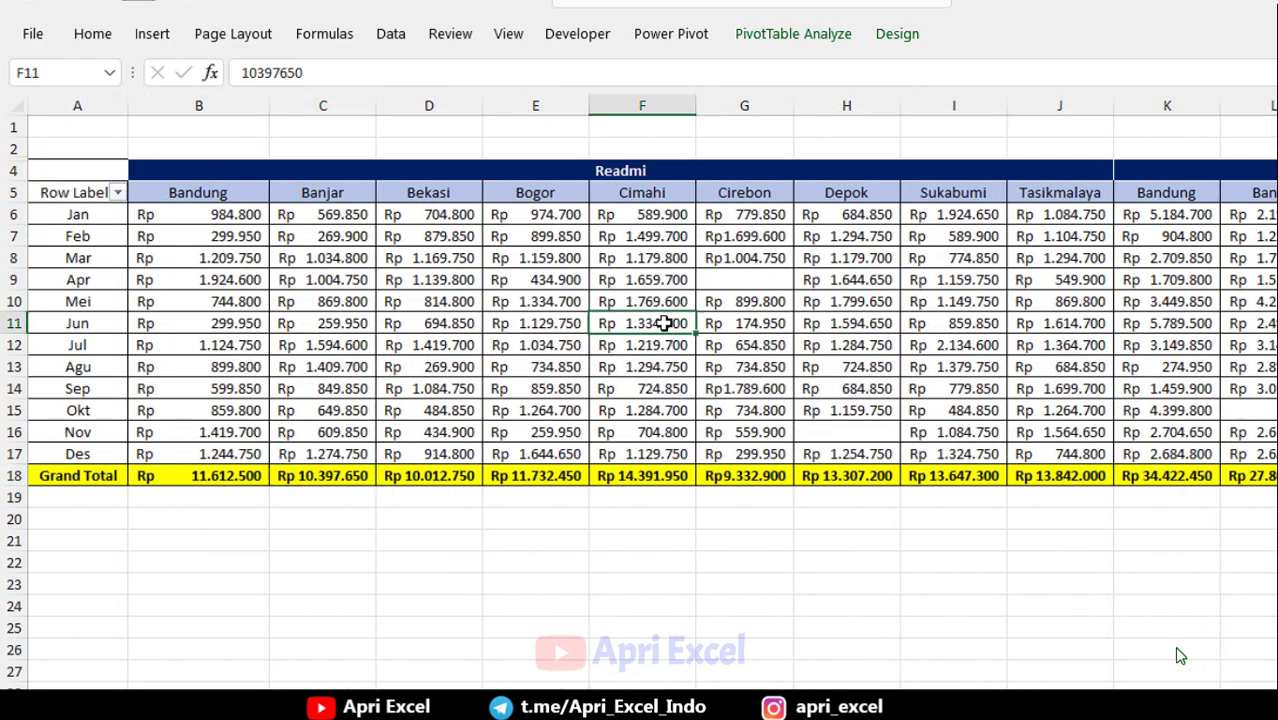
click(895, 35)
right_click(580, 103)
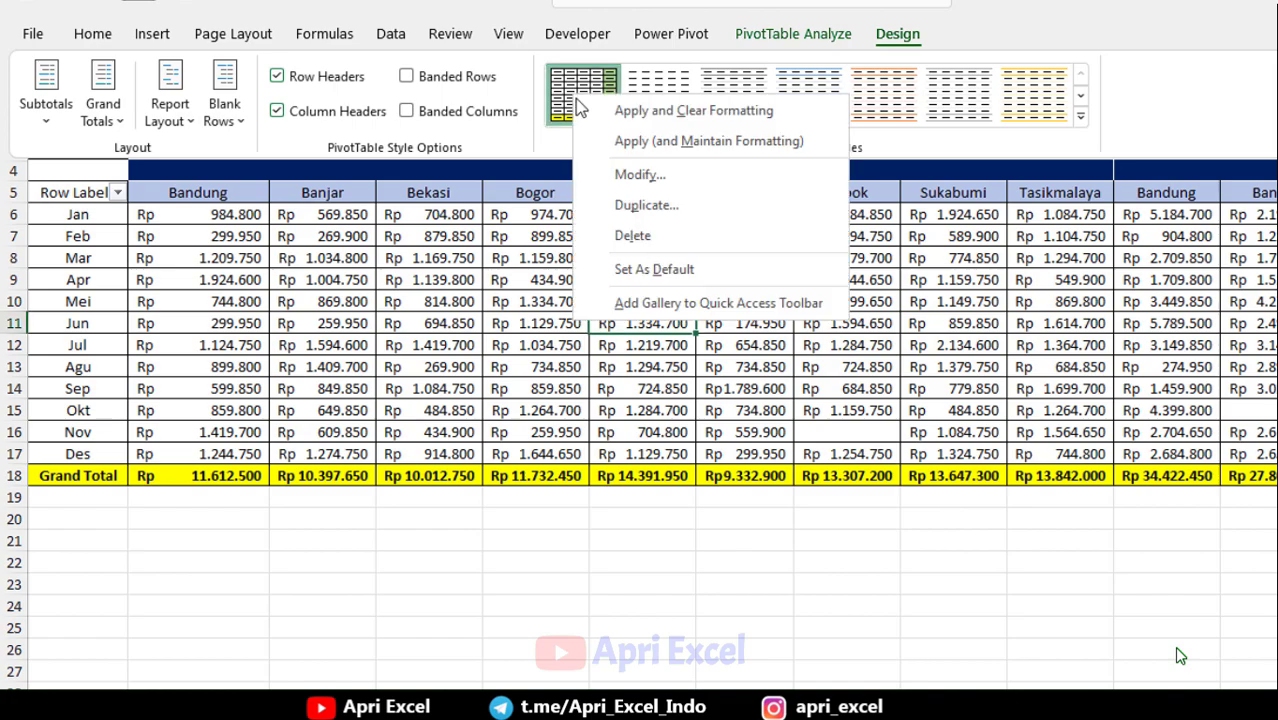
click(662, 270)
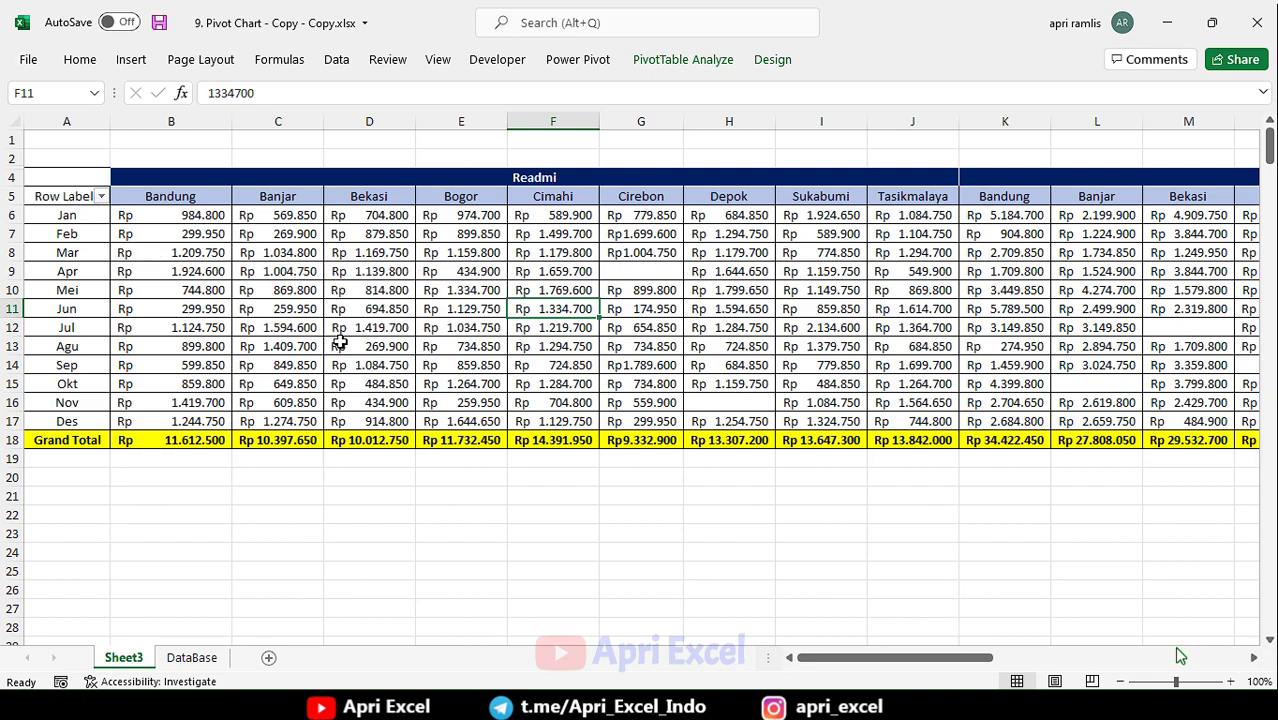
- Insert a new PivotTable from the DataBase sheet at Sheet3!$A$24
click(185, 658)
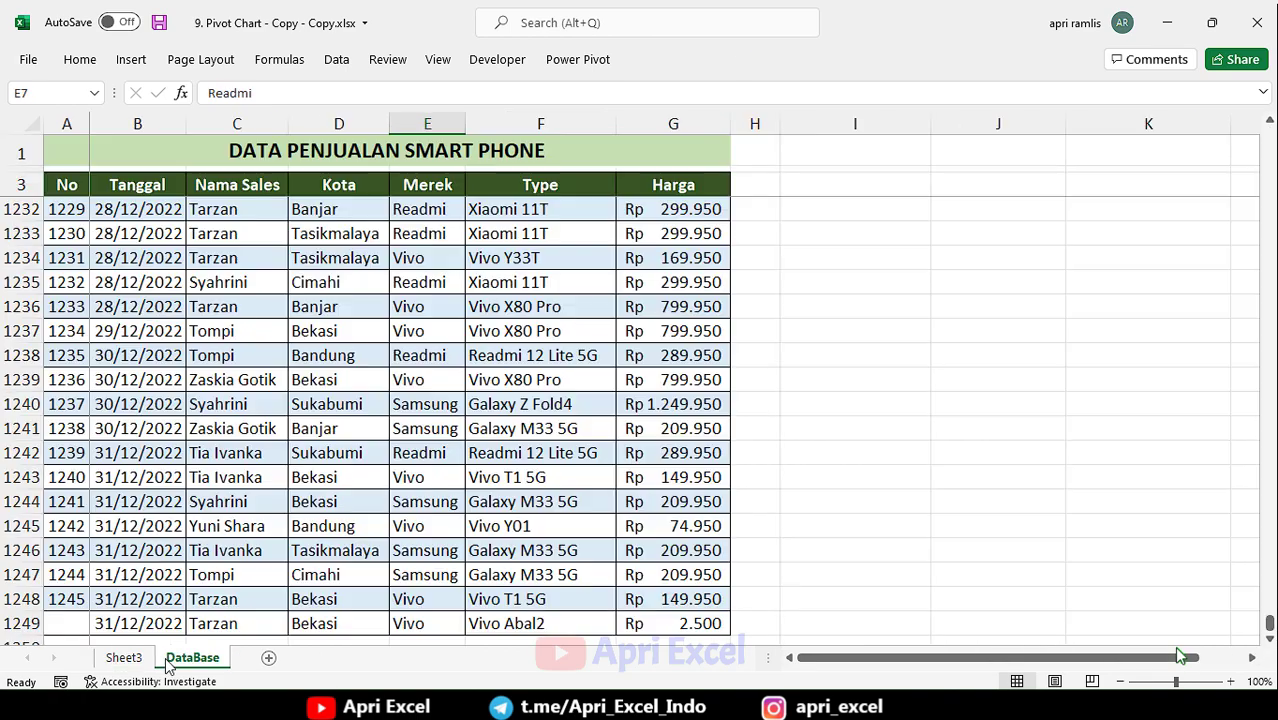
click(131, 59)
click(41, 100)
click(706, 404)
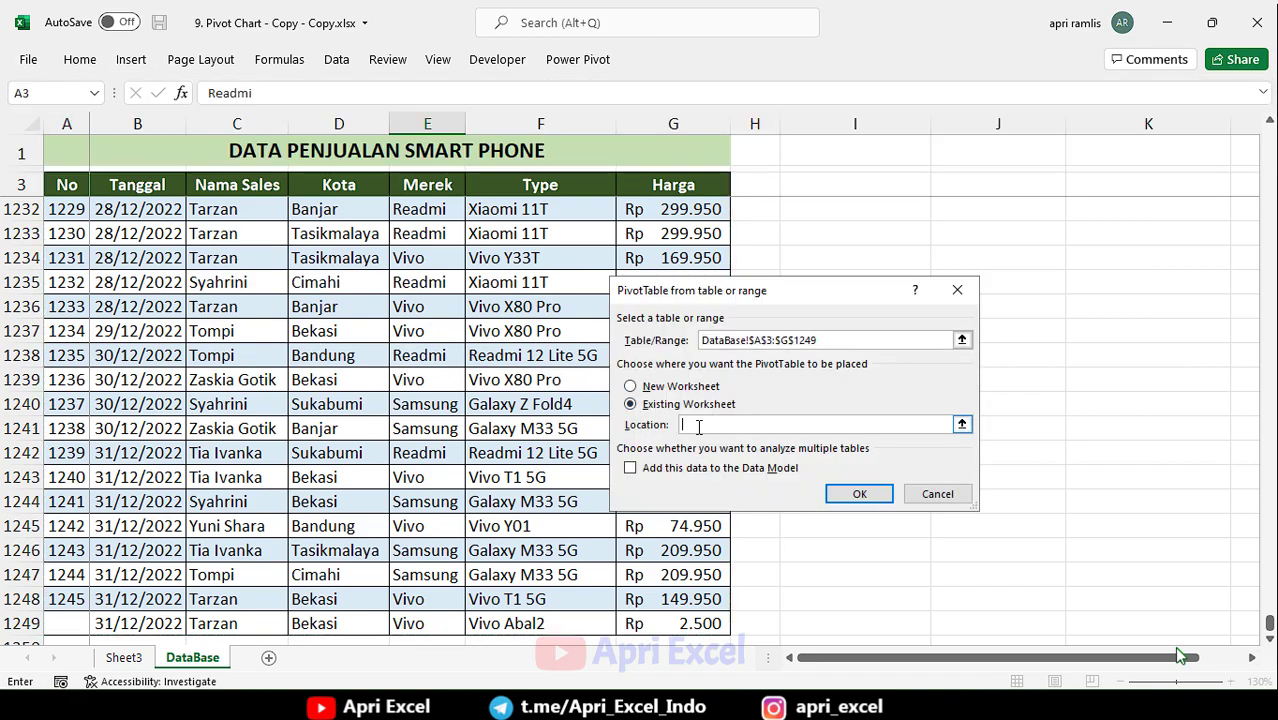
click(124, 657)
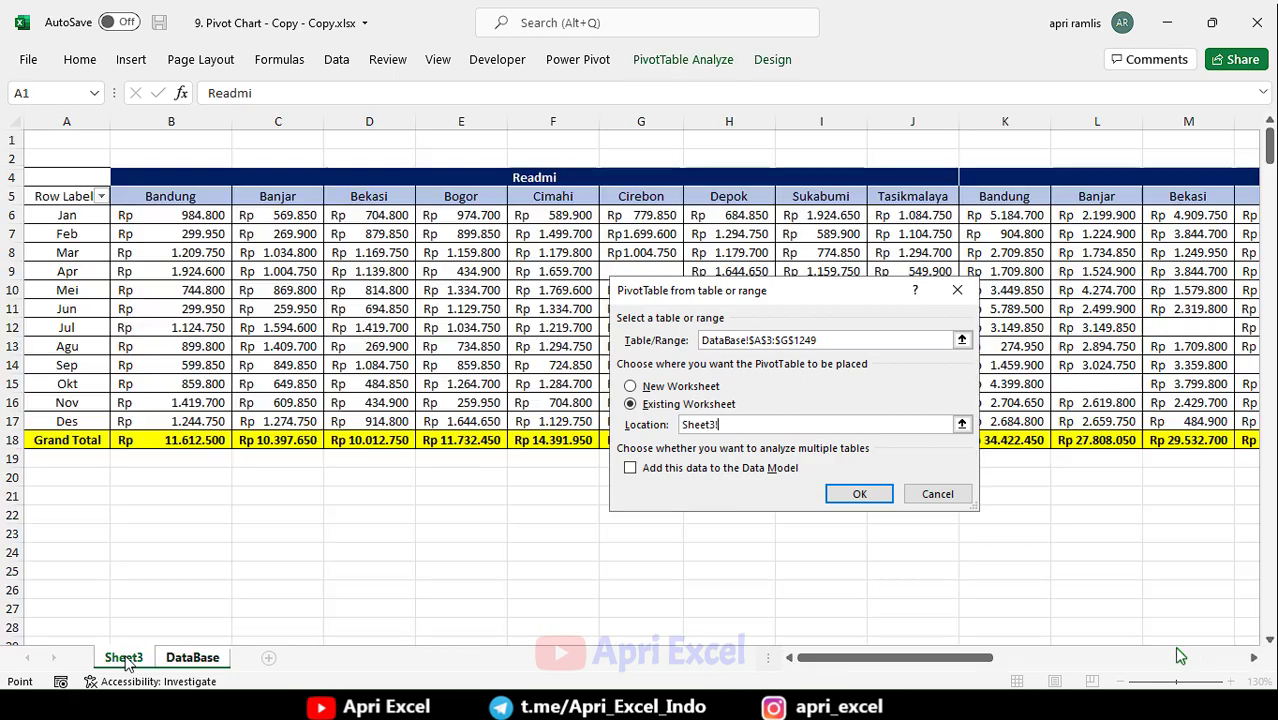
scroll(85, 450, down, 3)
click(74, 402)
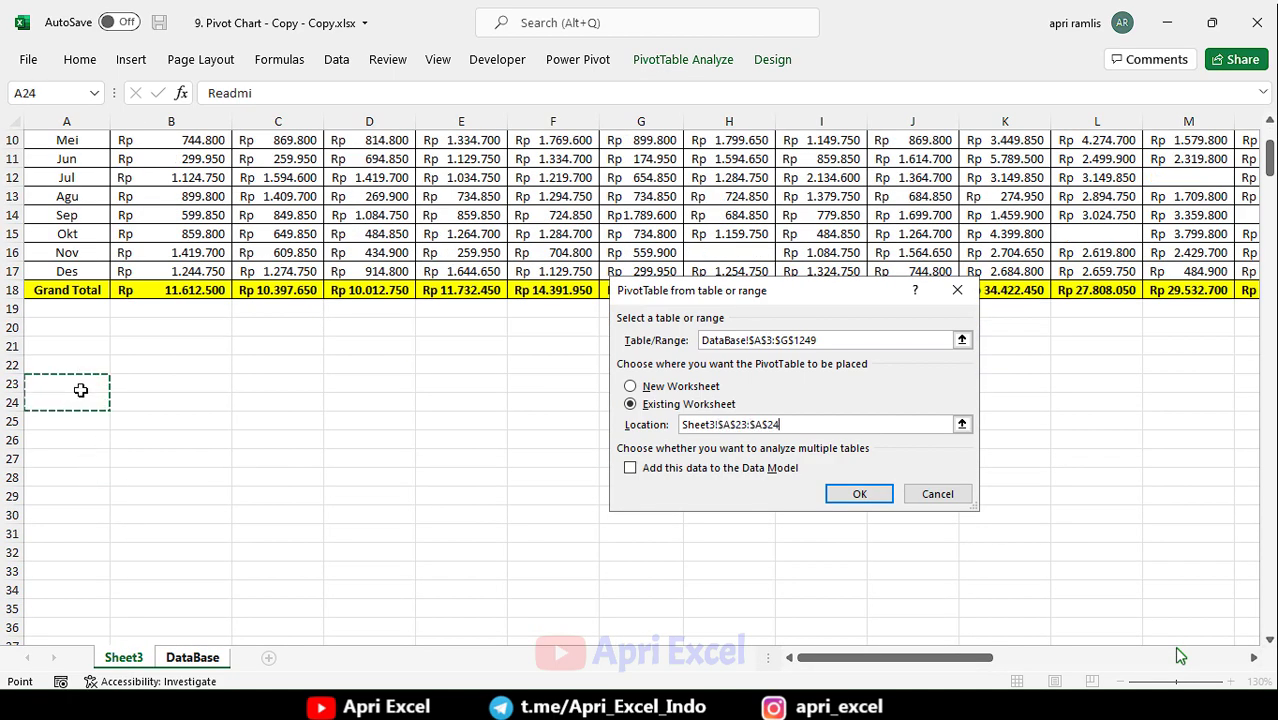
click(858, 493)
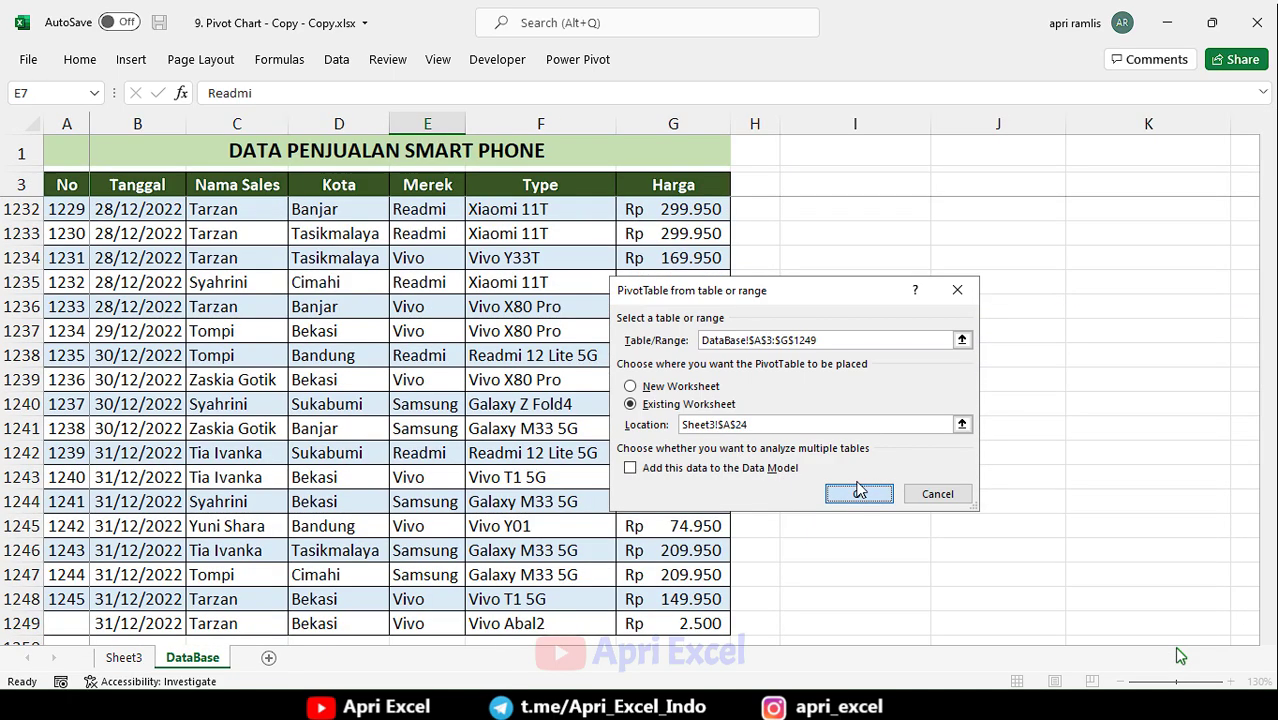
- Put Nama Sales in Rows, Merek in Columns and Sum of Harga in Values
drag(1025, 268, 1030, 578)
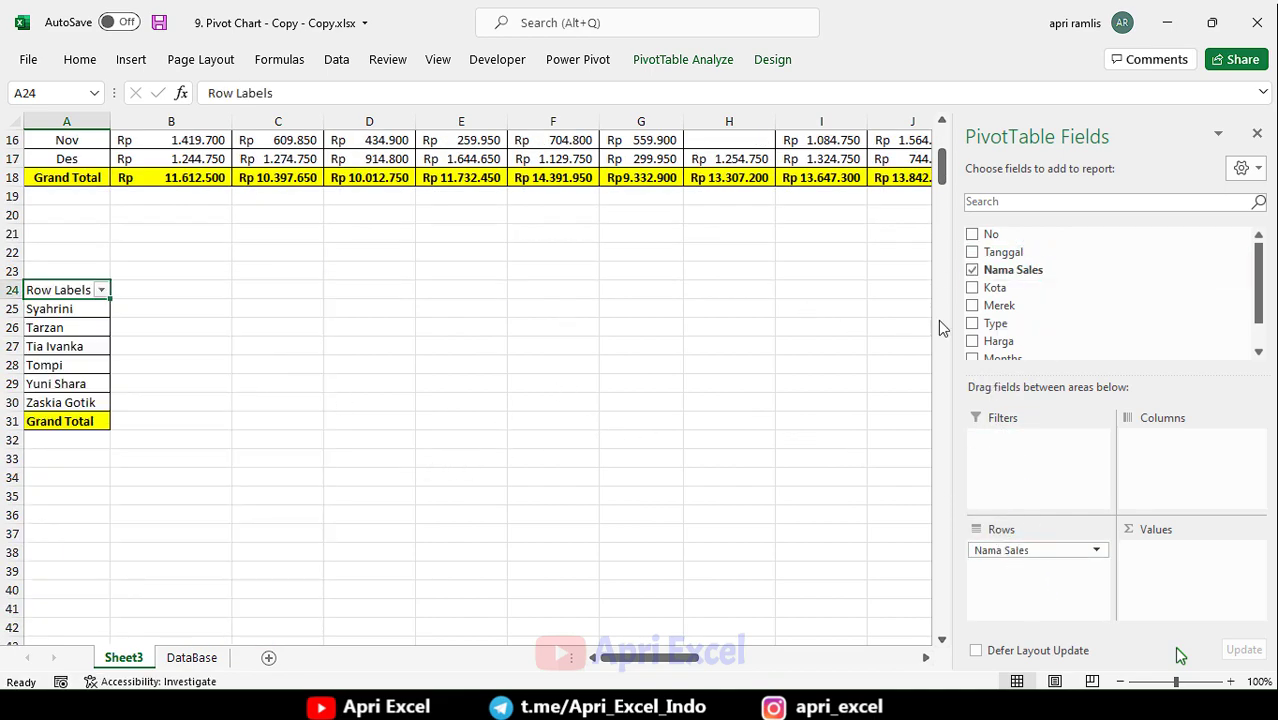
drag(1022, 315, 1183, 479)
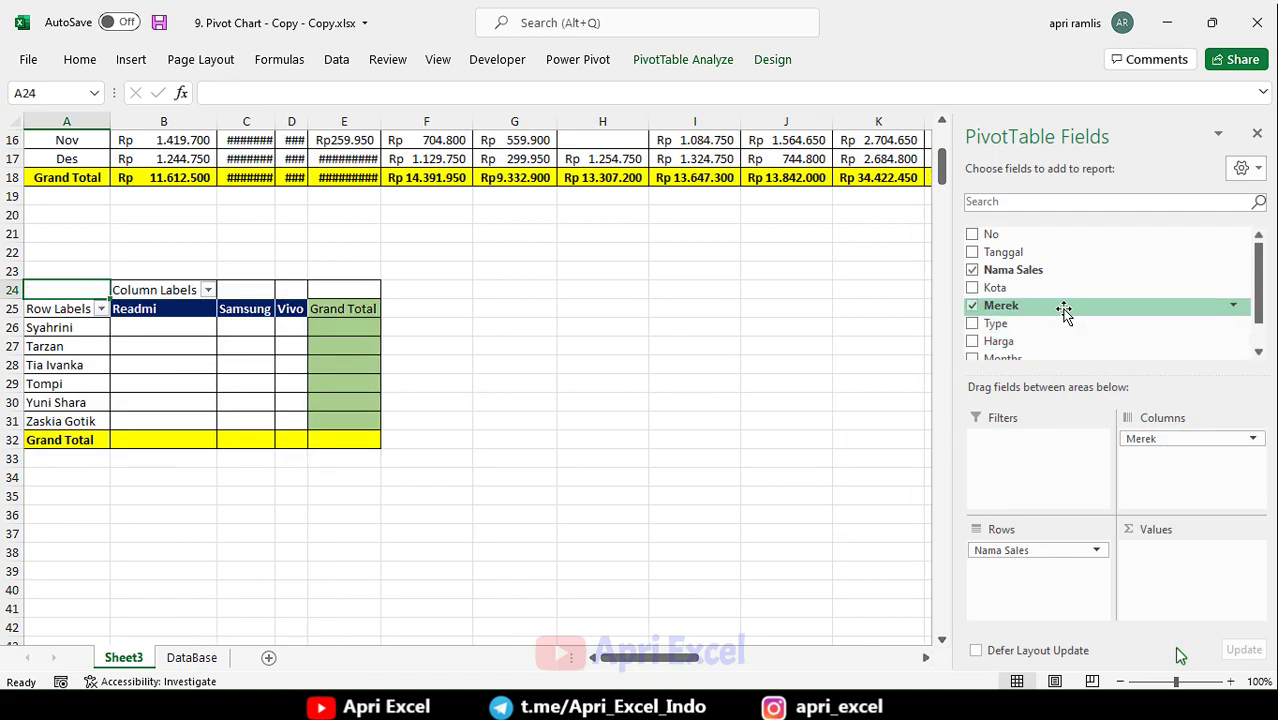
scroll(1050, 310, down, 1)
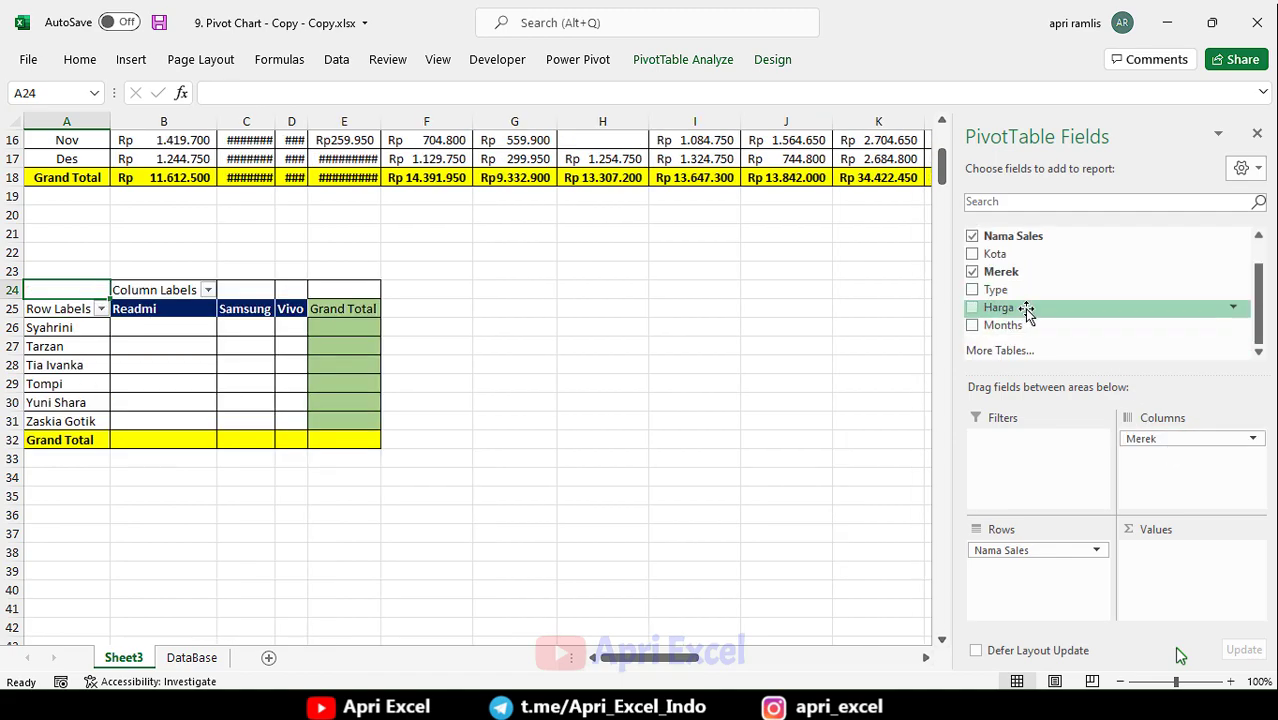
drag(1020, 308, 1172, 583)
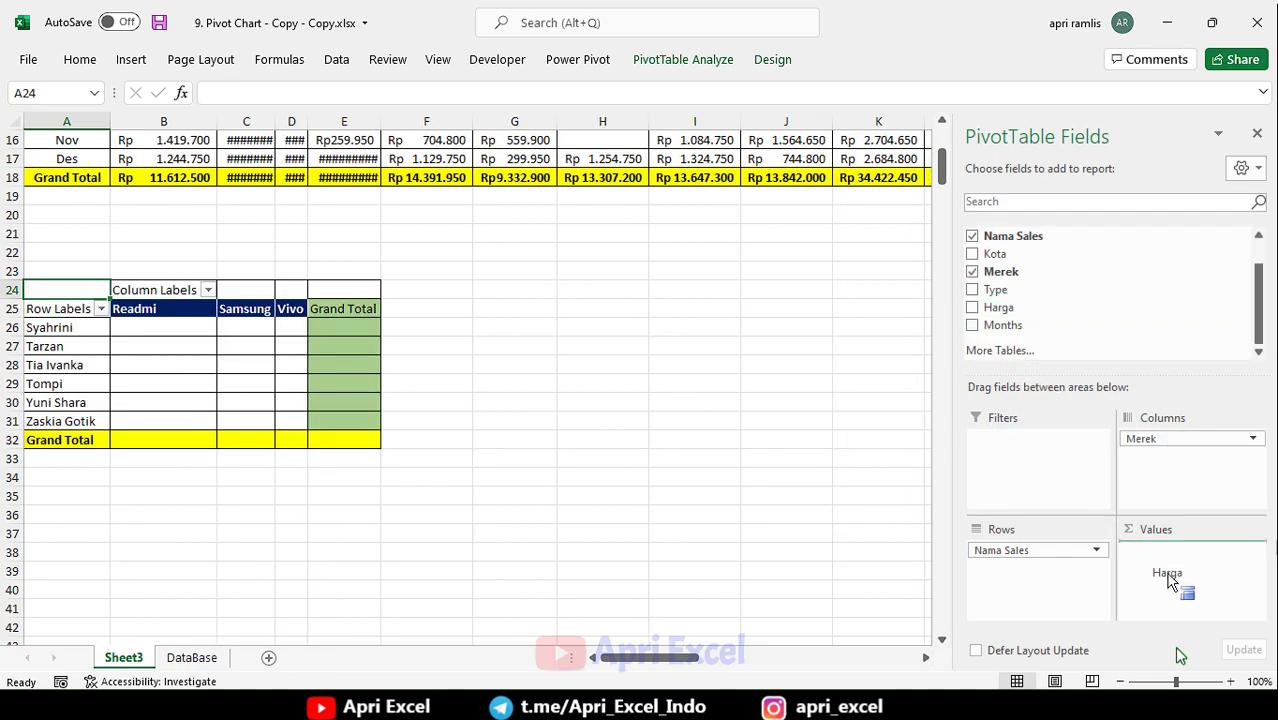
scroll(495, 358, up, 2)
scroll(440, 232, up, 3)
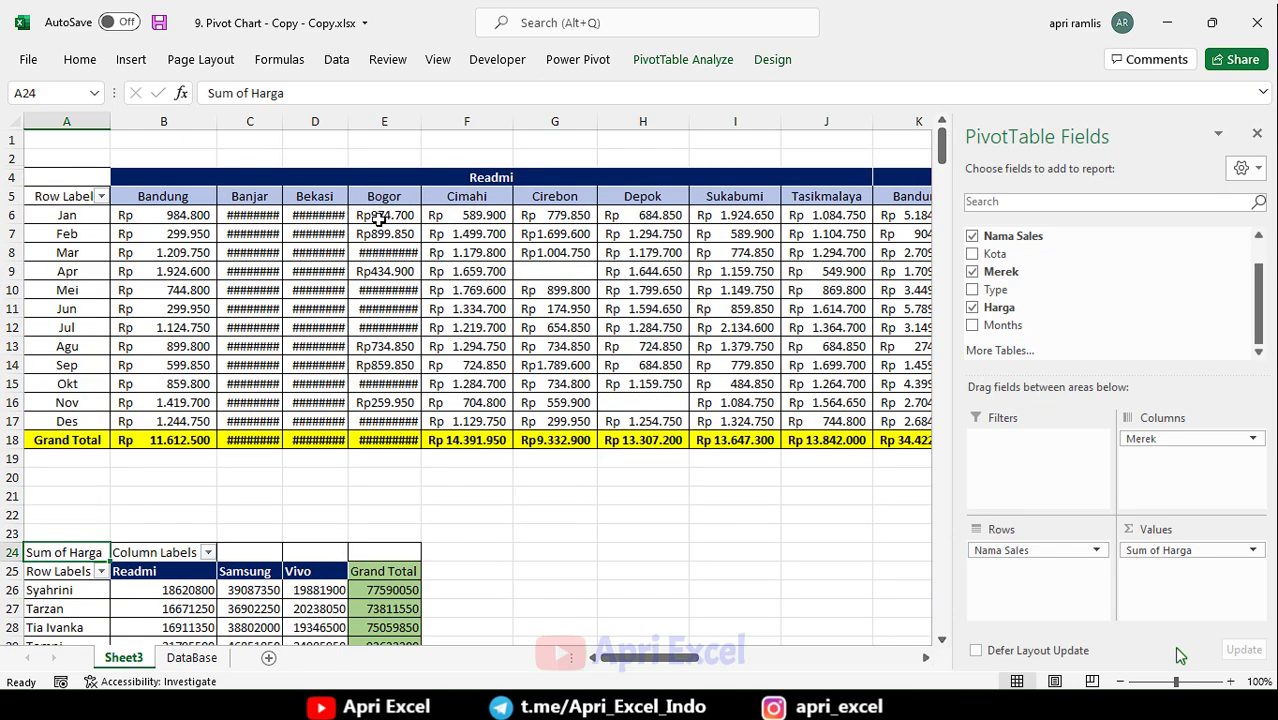
- Turn off the pivot's autofit column widths on update and autofit columns C–E
click(260, 125)
scroll(302, 443, down, 4)
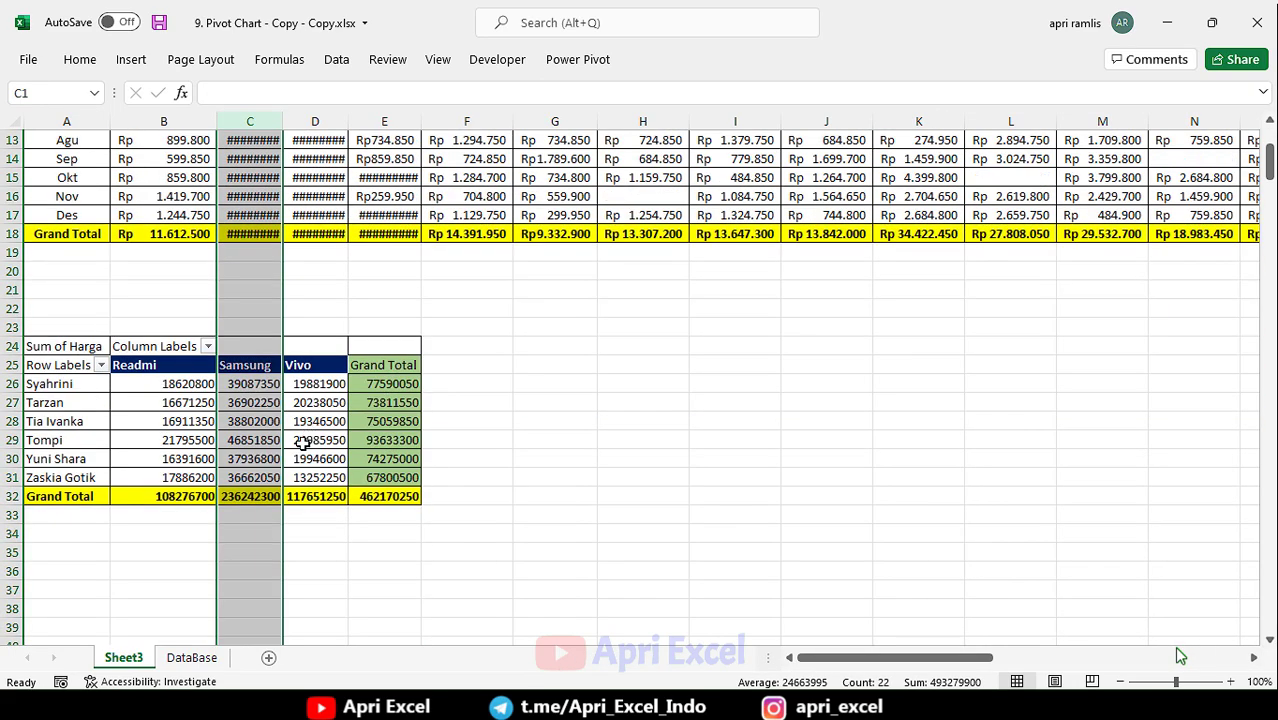
click(305, 404)
right_click(306, 408)
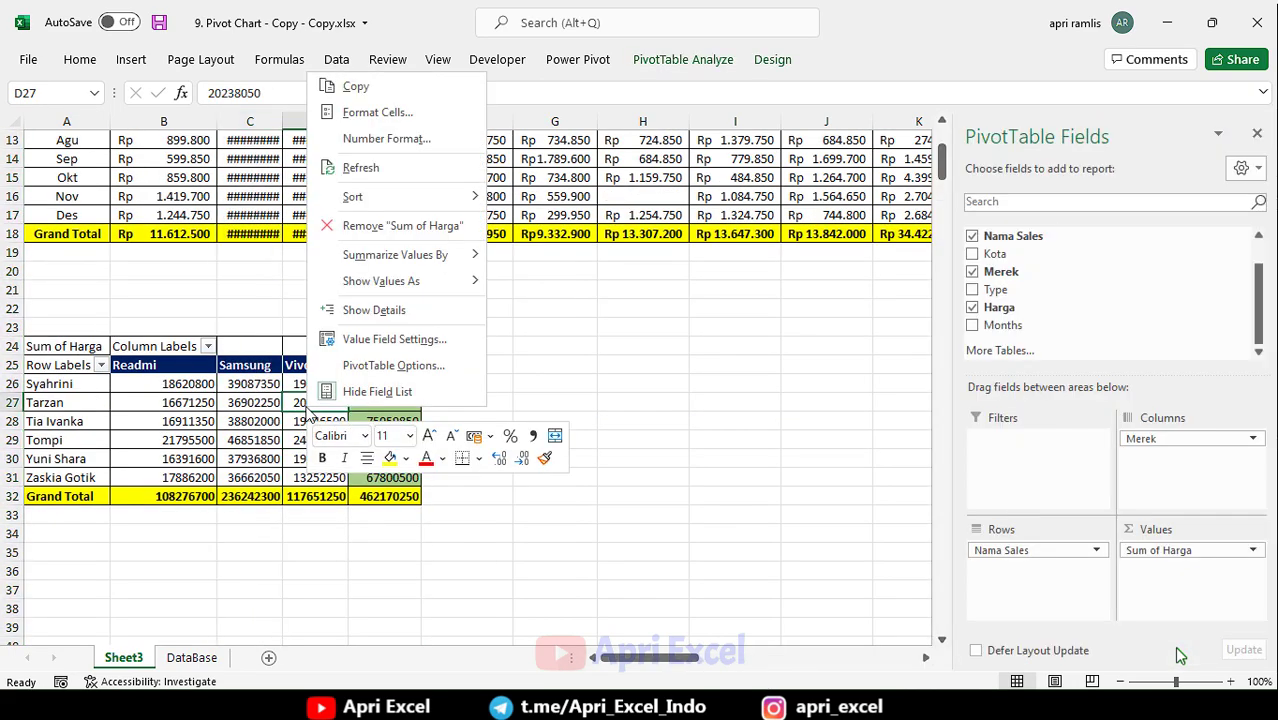
click(363, 366)
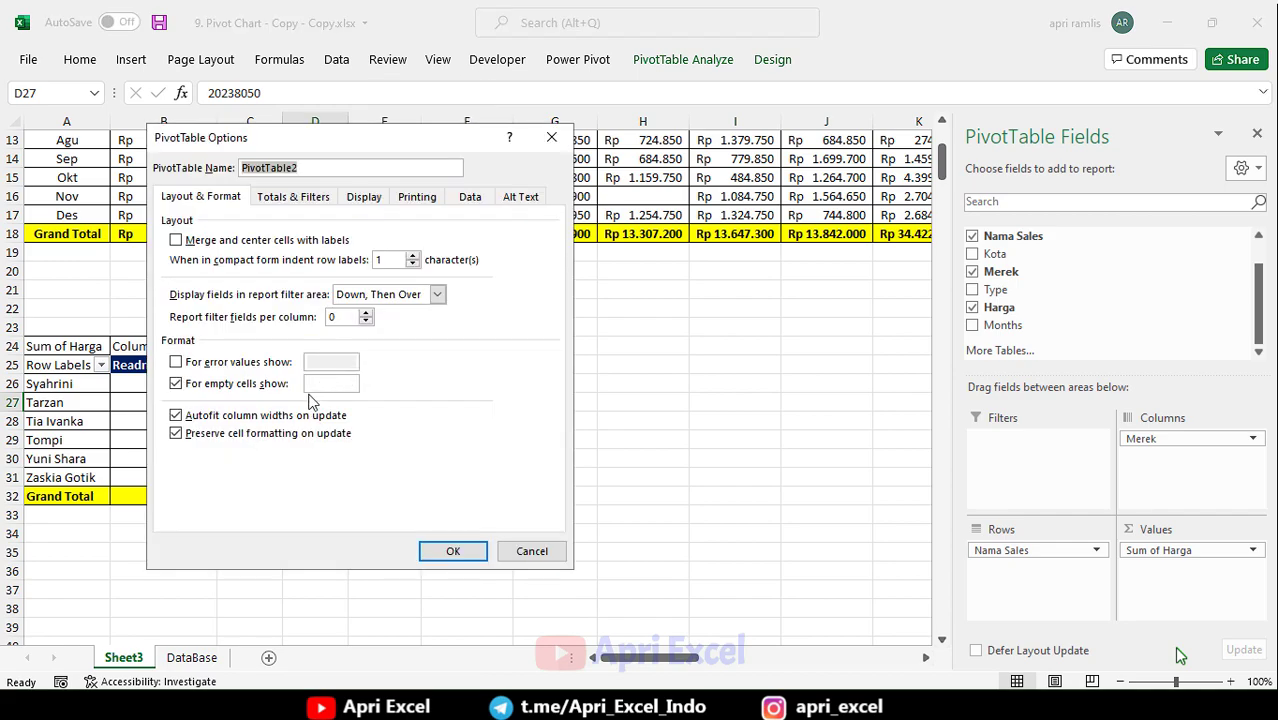
click(470, 550)
drag(251, 120, 360, 120)
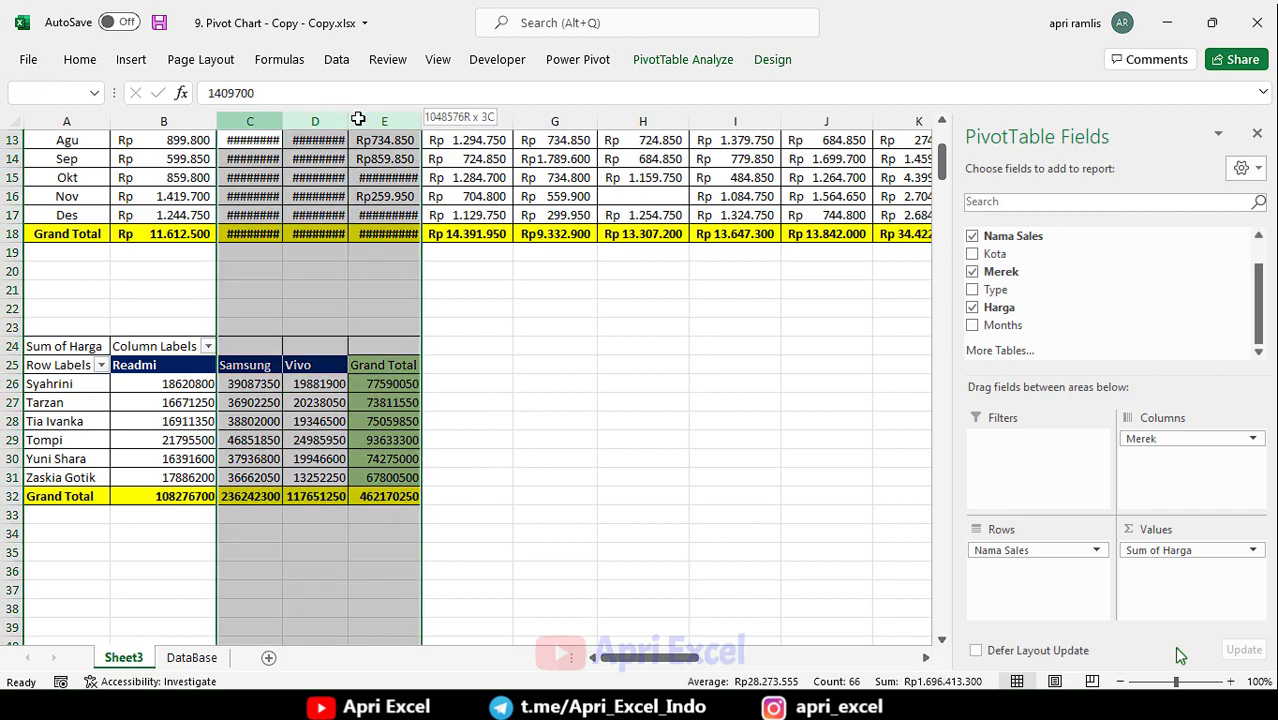
double_click(421, 120)
- Hide row 24 holding the Sum of Harga and Column Labels captions
click(730, 354)
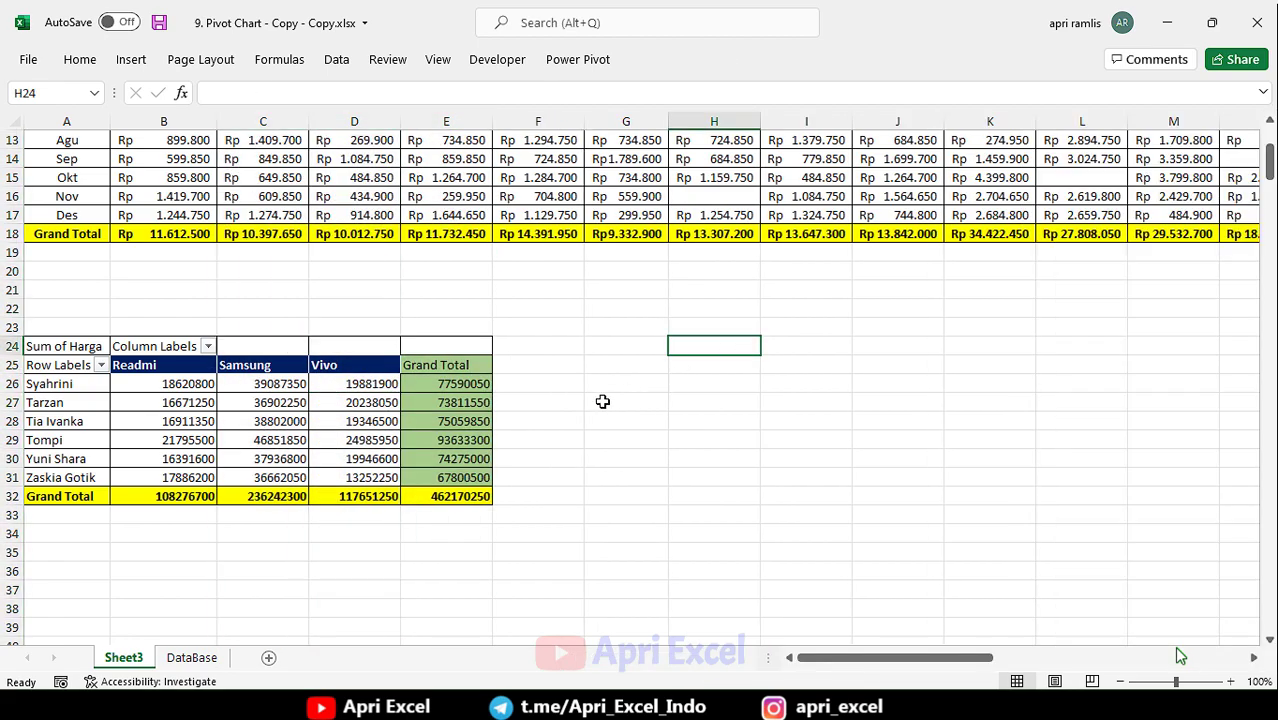
scroll(300, 404, up, 1)
right_click(7, 402)
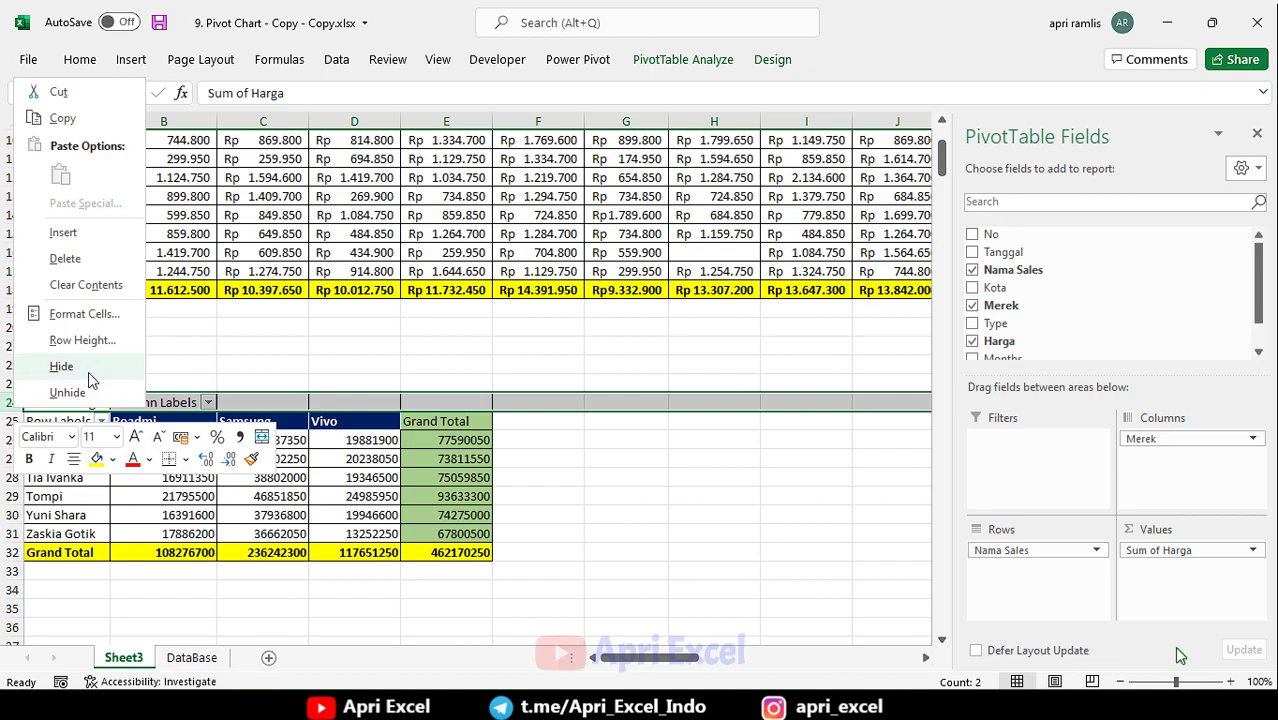
click(45, 363)
click(534, 343)
click(700, 440)
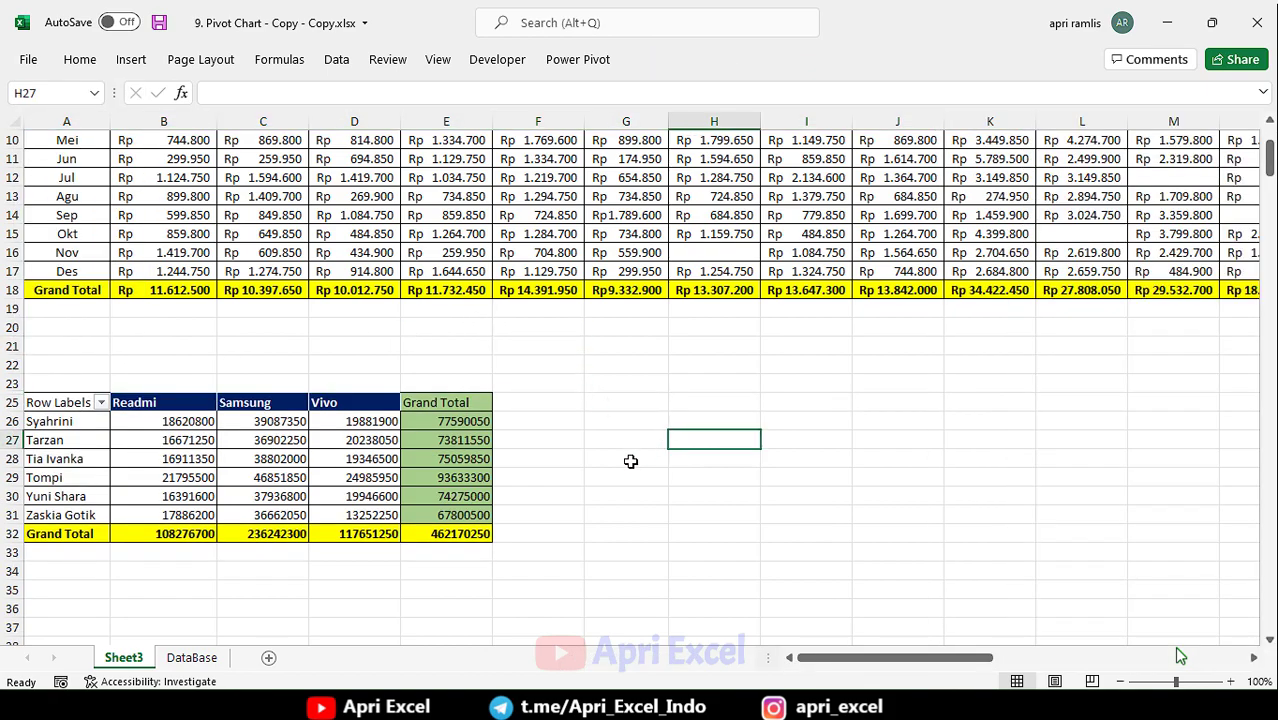
scroll(630, 461, up, 1)
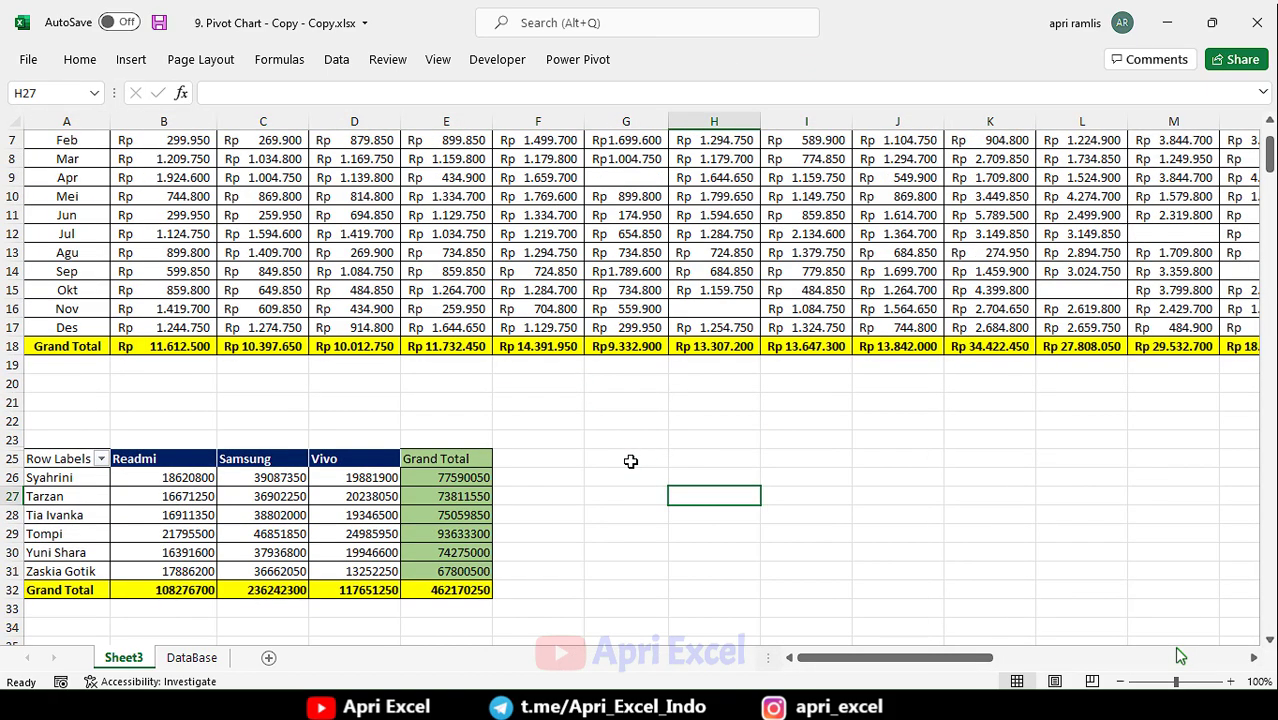
scroll(630, 461, up, 2)
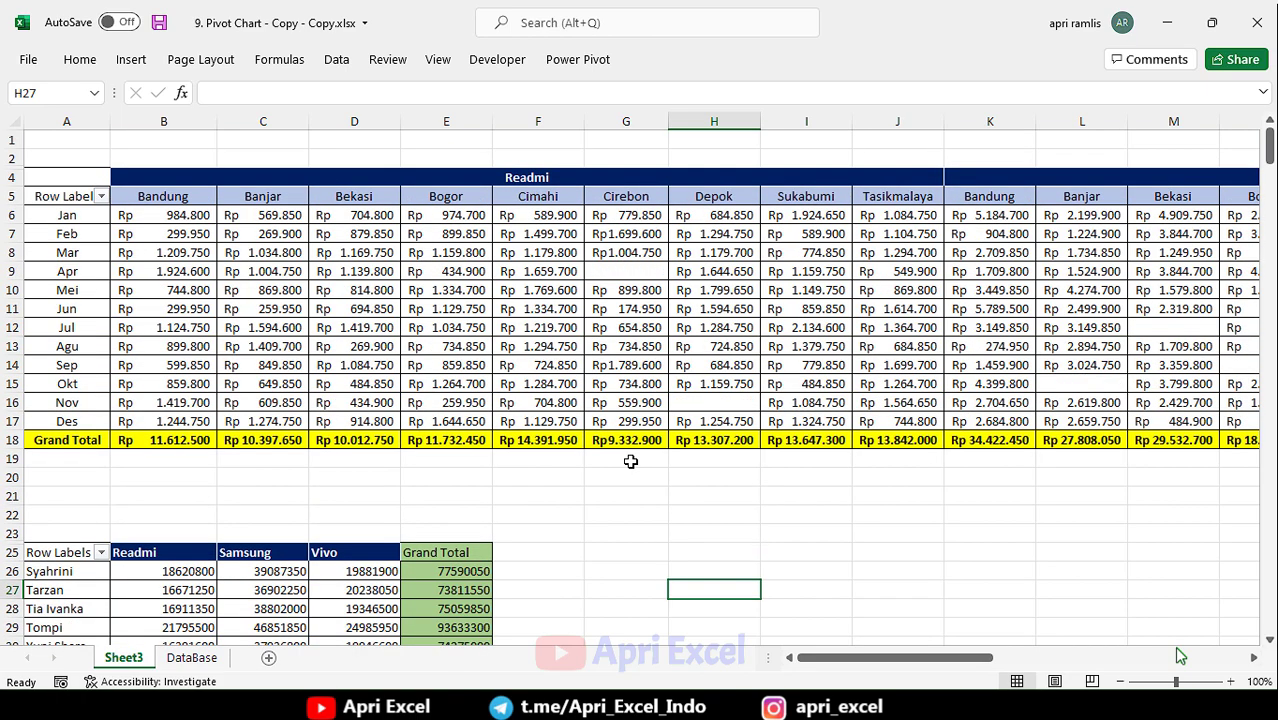